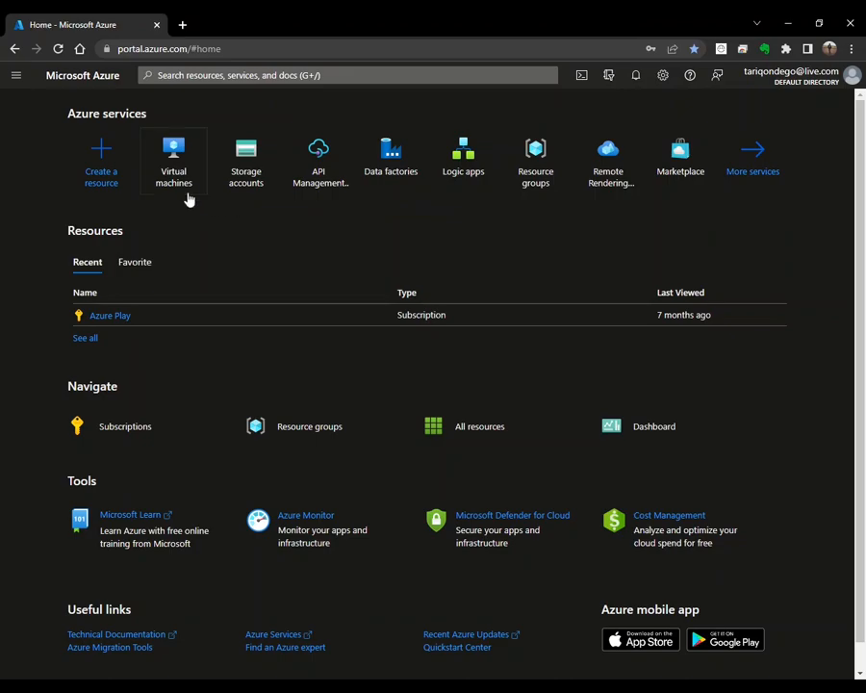
Step: Start a new Azure virtual machine from the portal menu's Virtual machines > Create entry
mouse_move(180, 177)
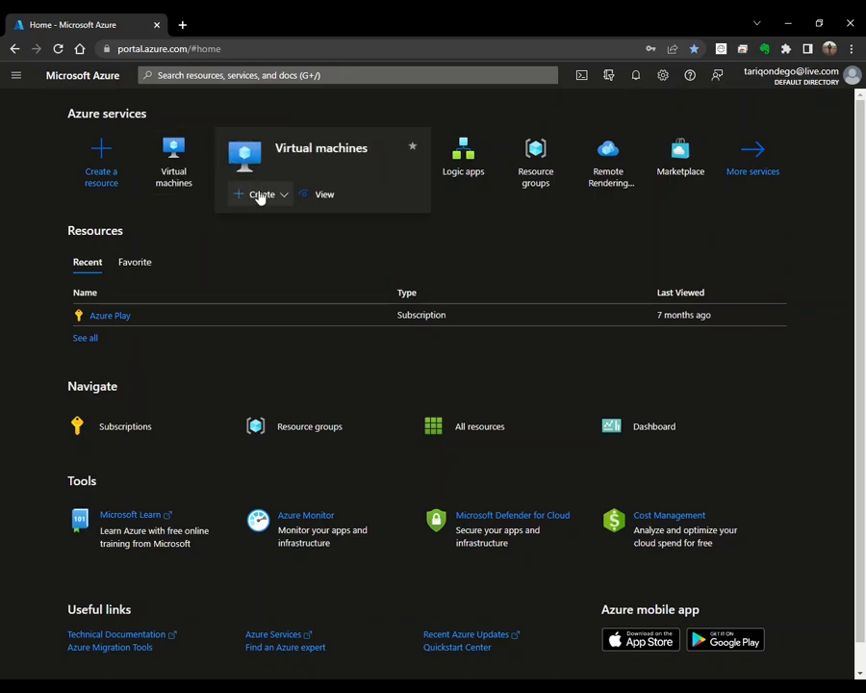
left_click(282, 196)
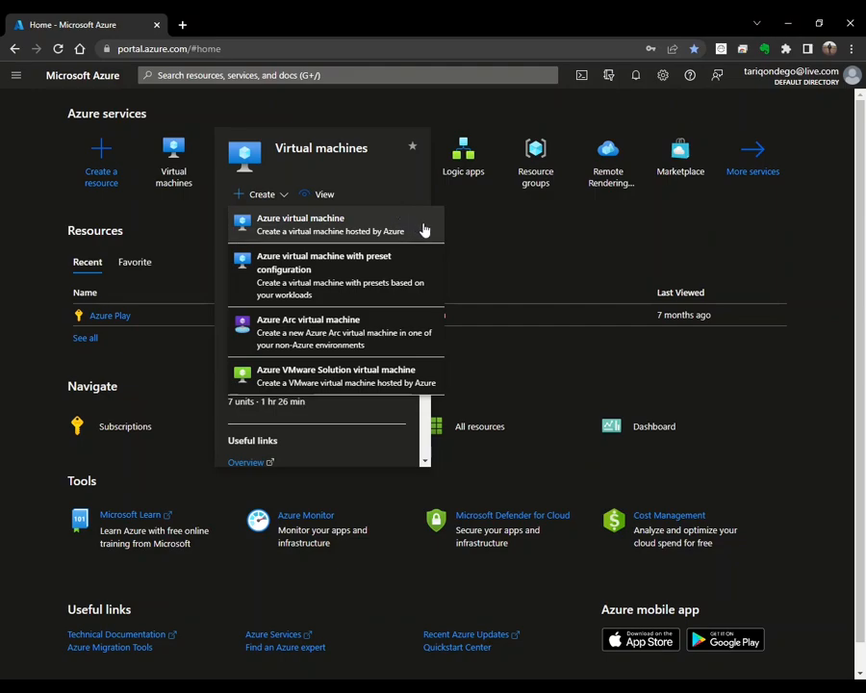
left_click(353, 74)
type("vm")
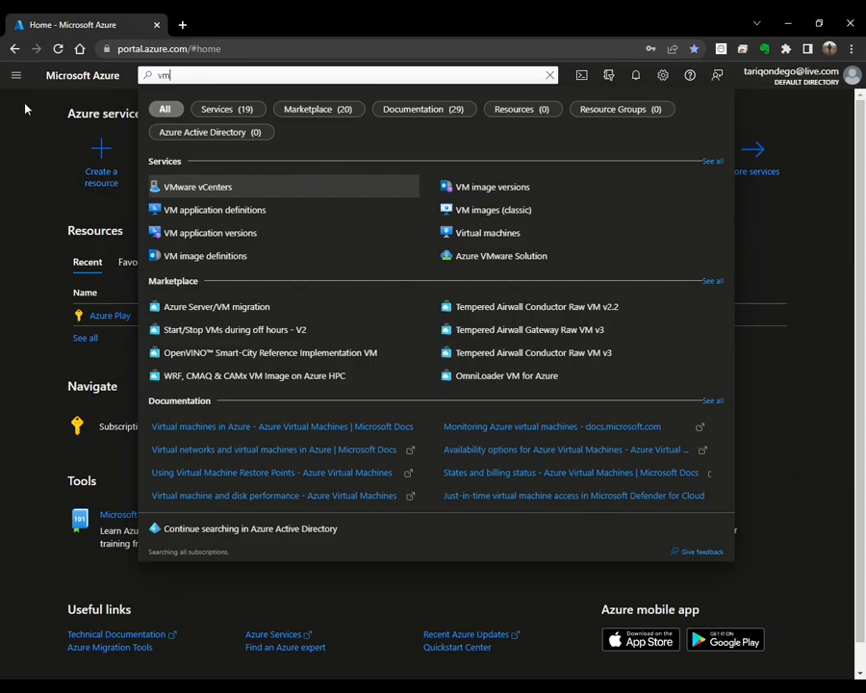
left_click(16, 77)
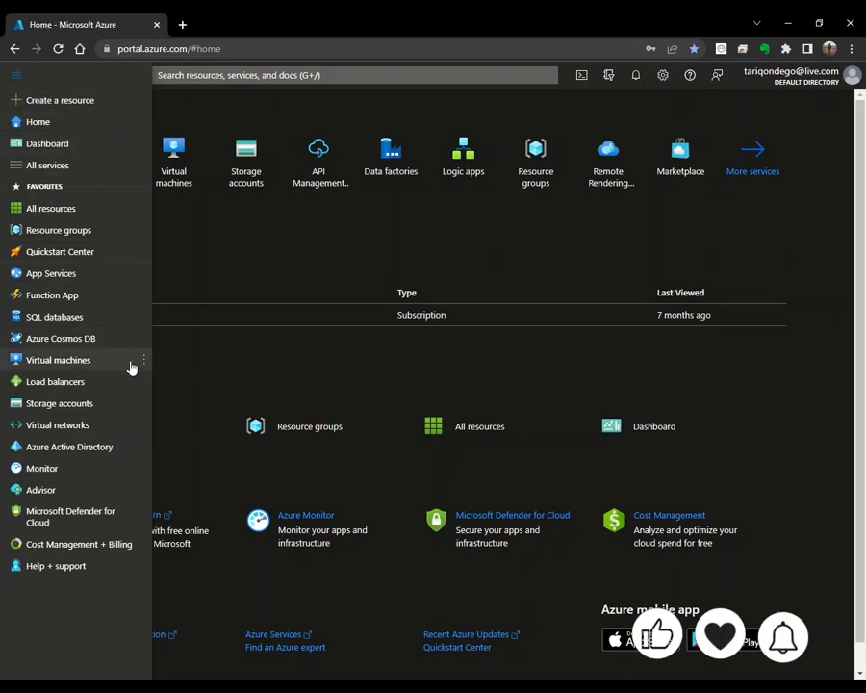
mouse_move(143, 371)
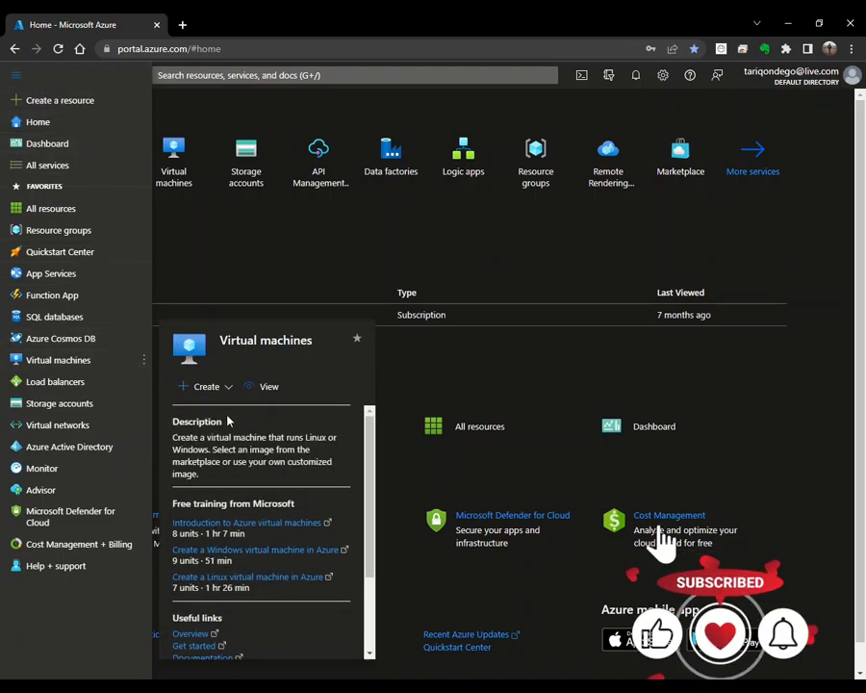
left_click(224, 386)
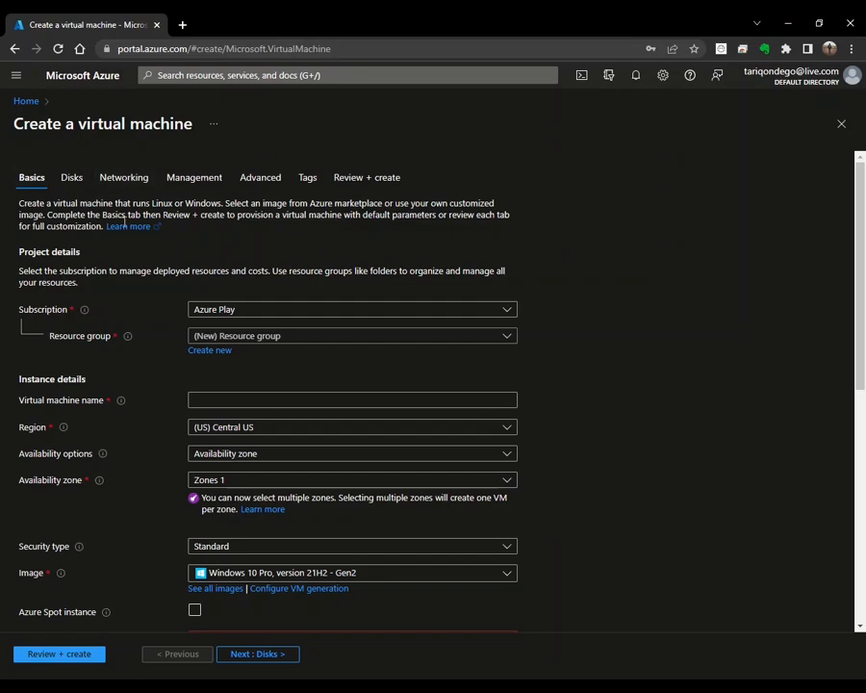
Step: Keep the Azure Play subscription and create a new resource group named playrg
left_click(455, 319)
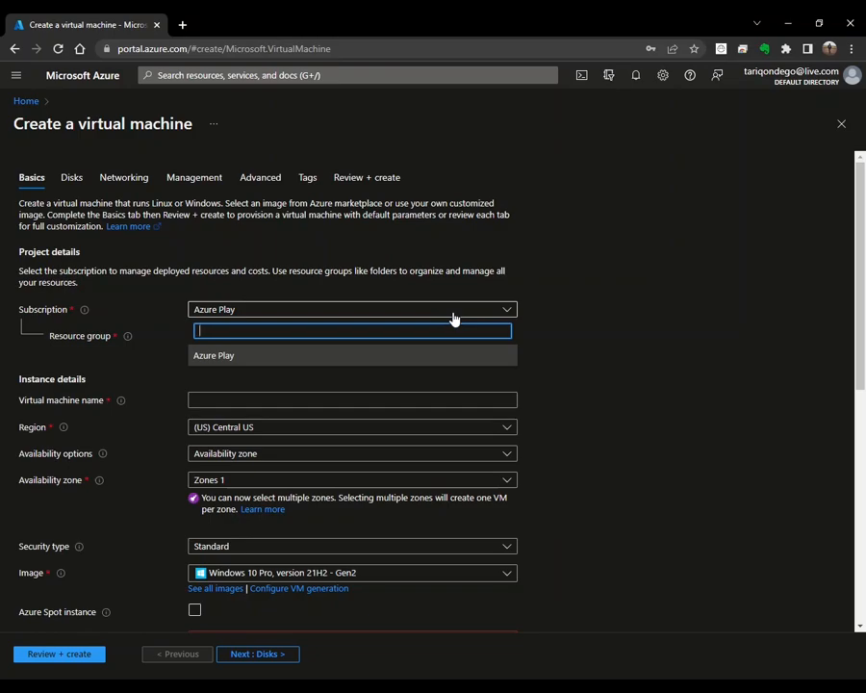
left_click(440, 312)
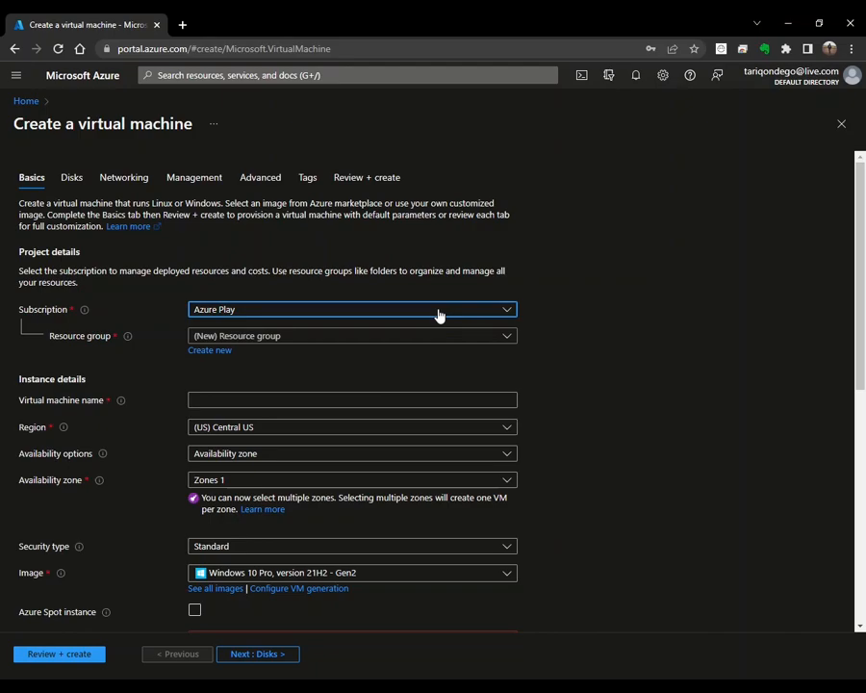
left_click(442, 341)
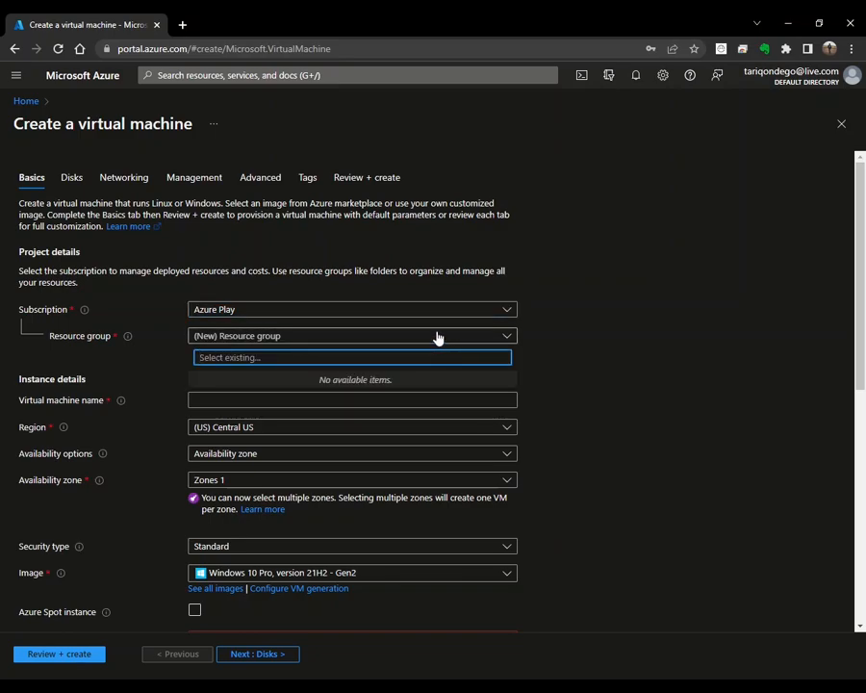
left_click(437, 335)
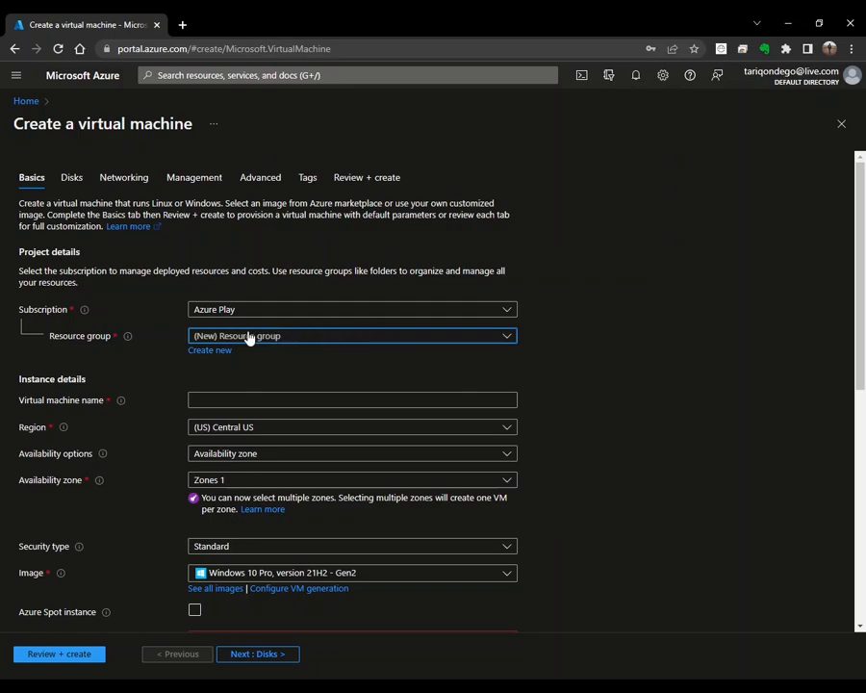
left_click(214, 352)
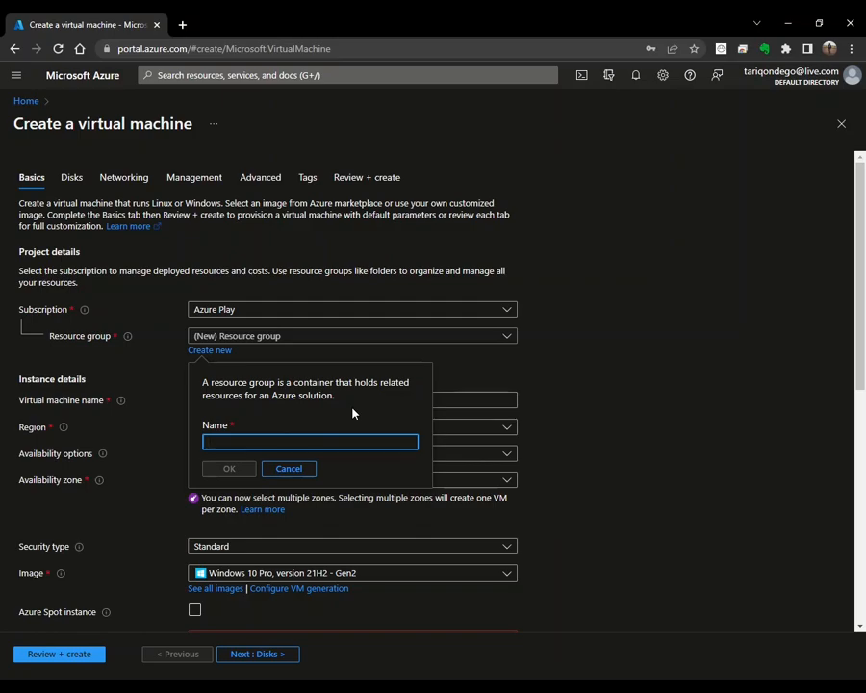
type("playrg")
left_click(237, 470)
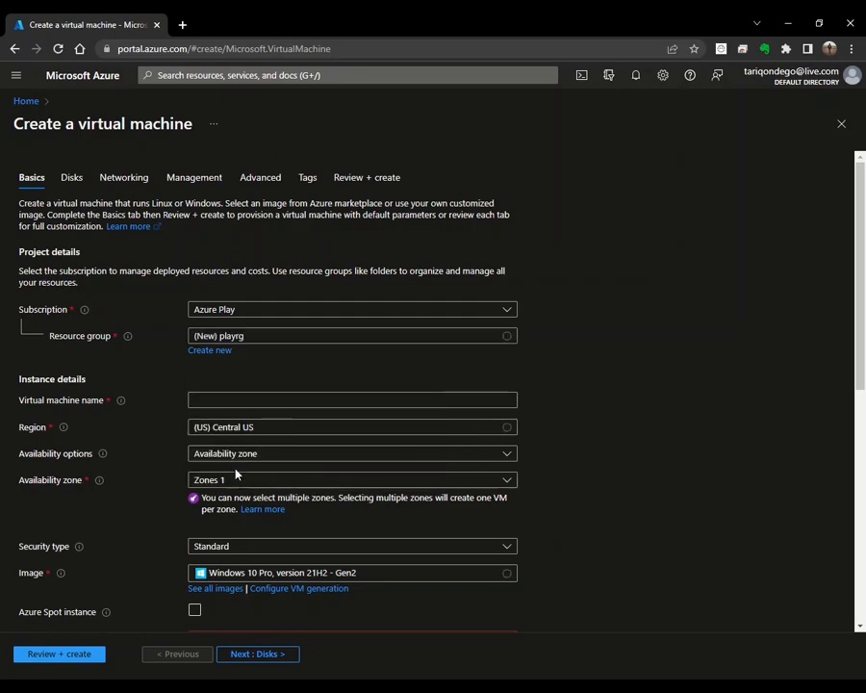
left_click(382, 399)
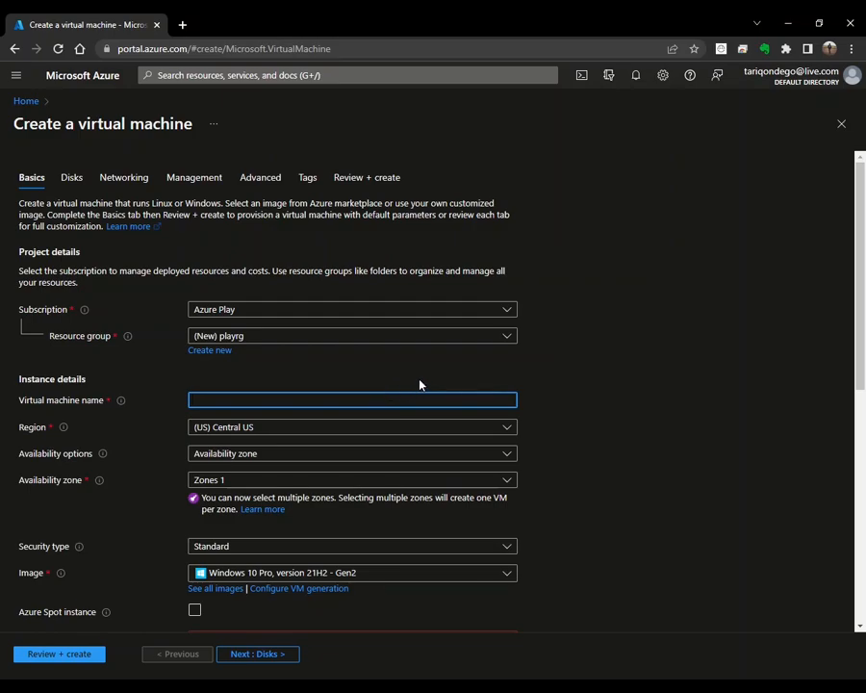
Step: Name the VM playvm and choose (Africa) South Africa North as its region
type("playvm")
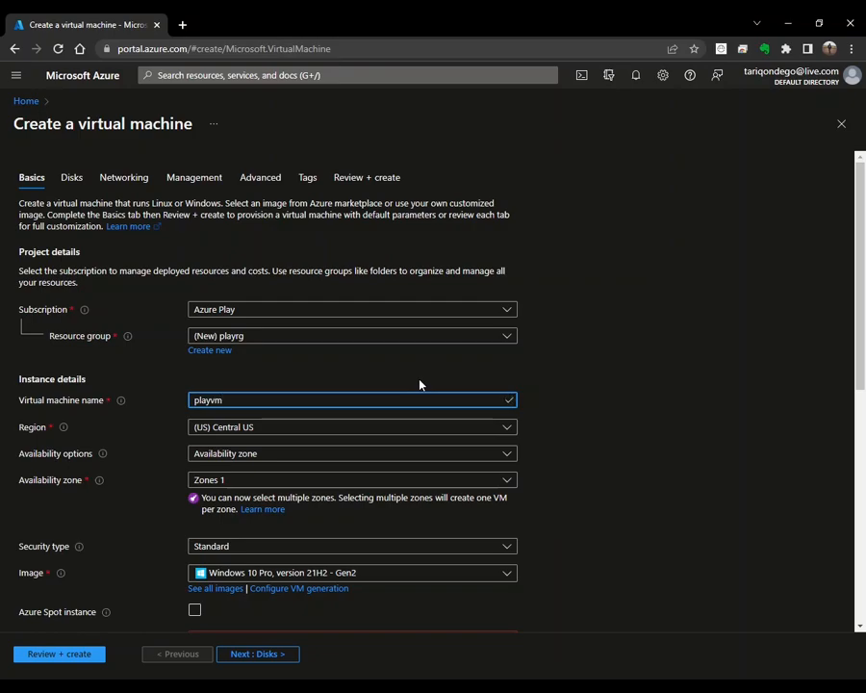
left_click(452, 430)
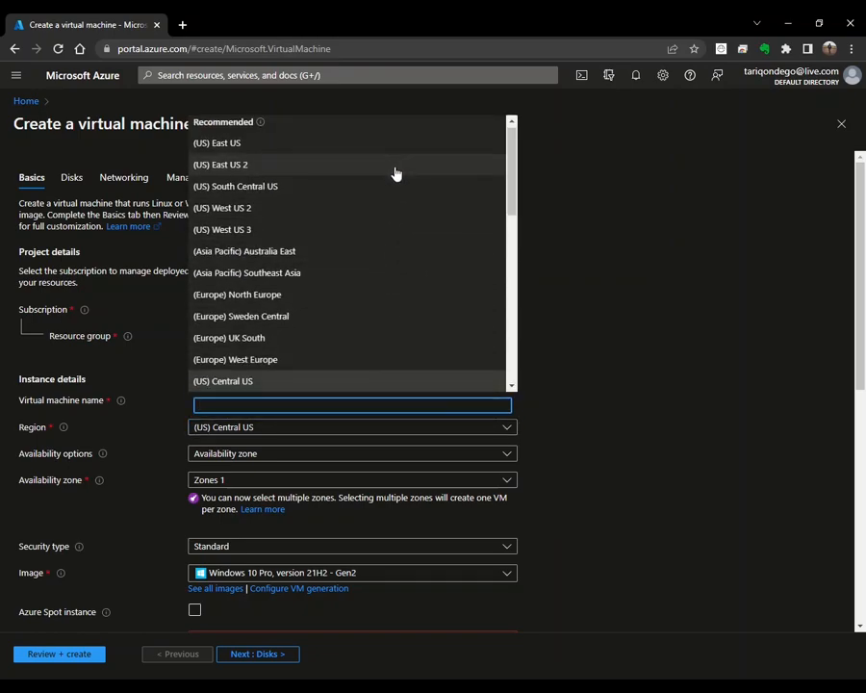
scroll(397, 177, "down", 3)
scroll(400, 180, "down", 5)
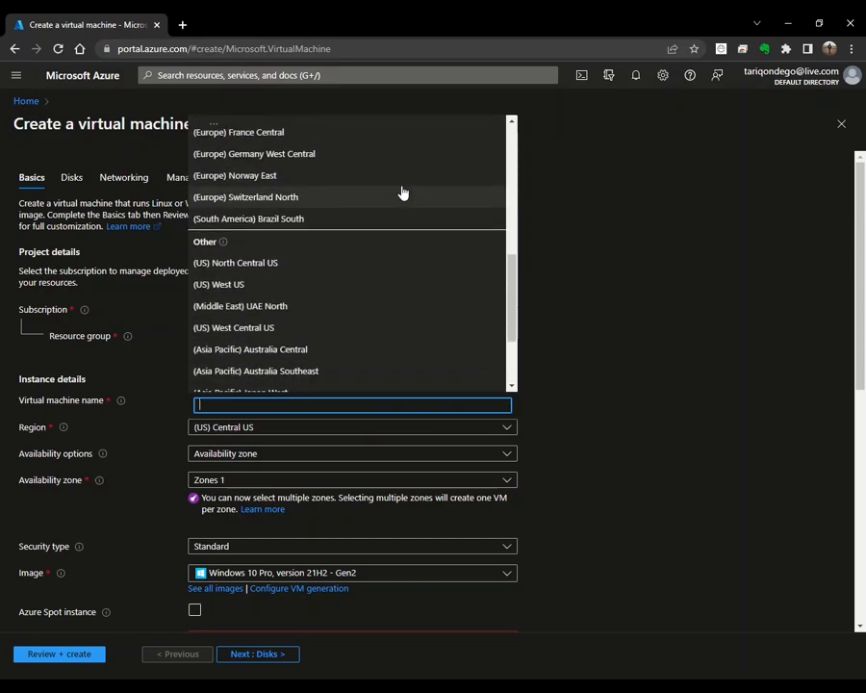
scroll(420, 244, "up", 5)
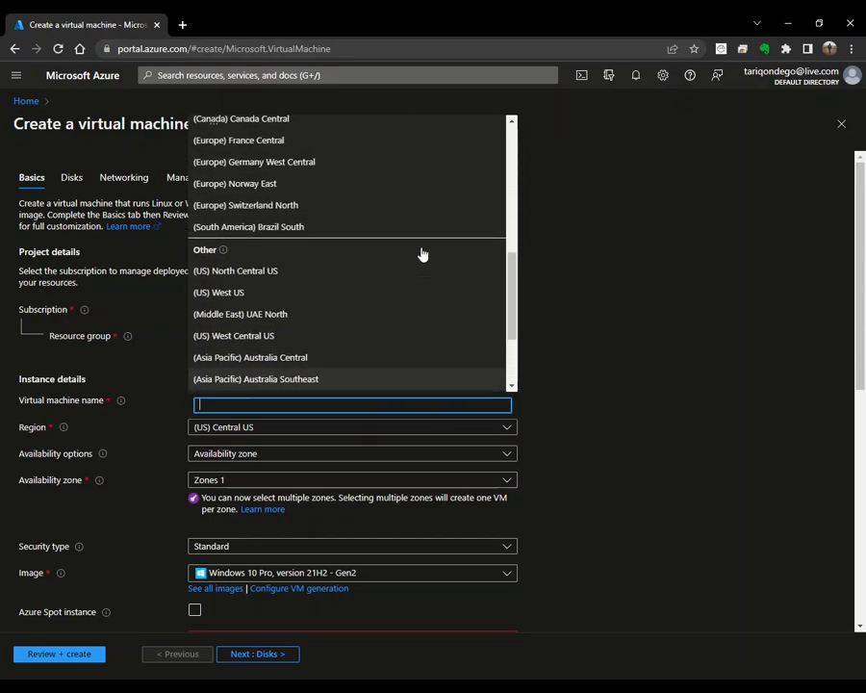
scroll(397, 258, "up", 1)
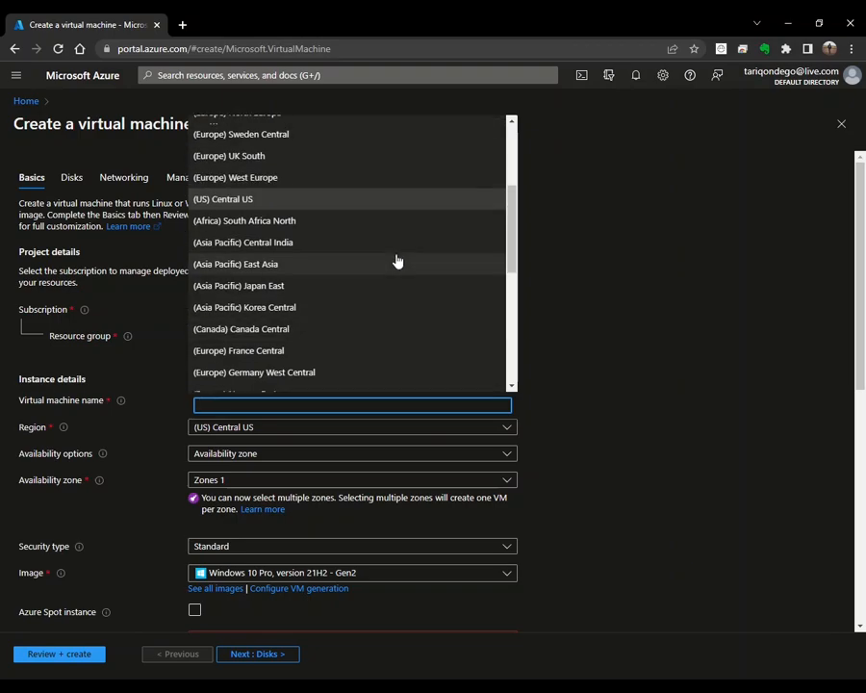
left_click(343, 226)
scroll(346, 322, "down", 4)
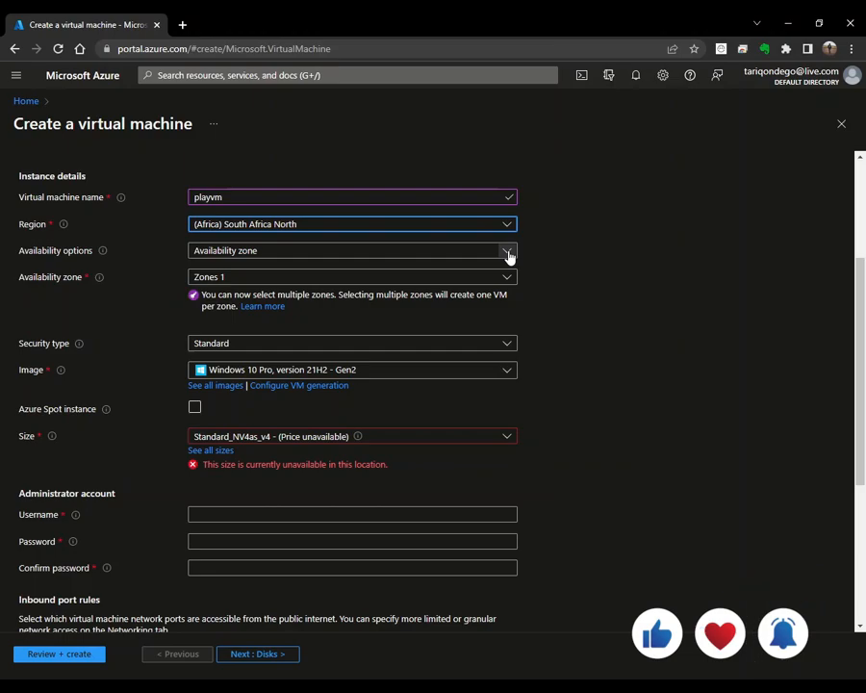
left_click(507, 254)
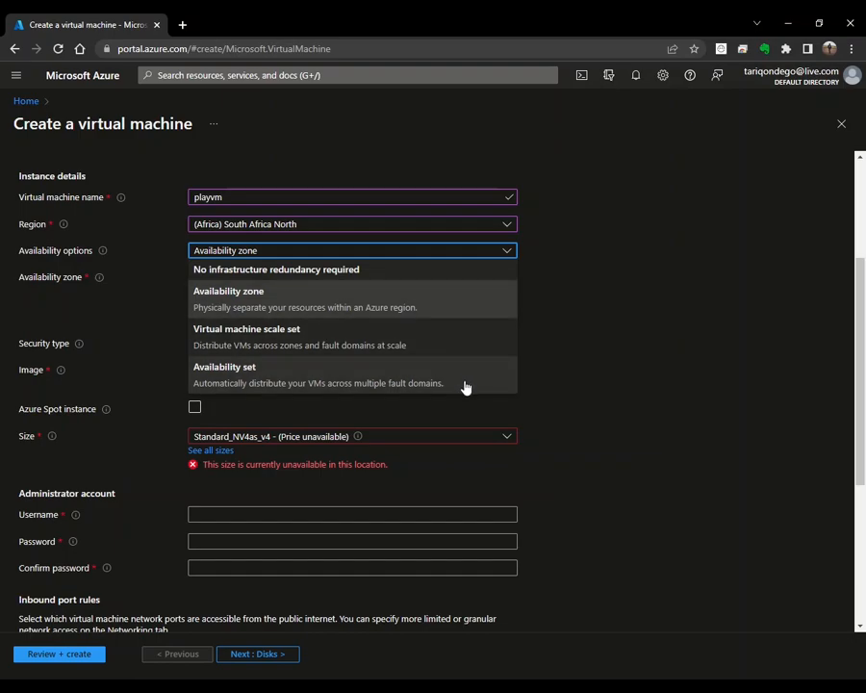
Step: Set Availability options to No infrastructure redundancy required
left_click(386, 271)
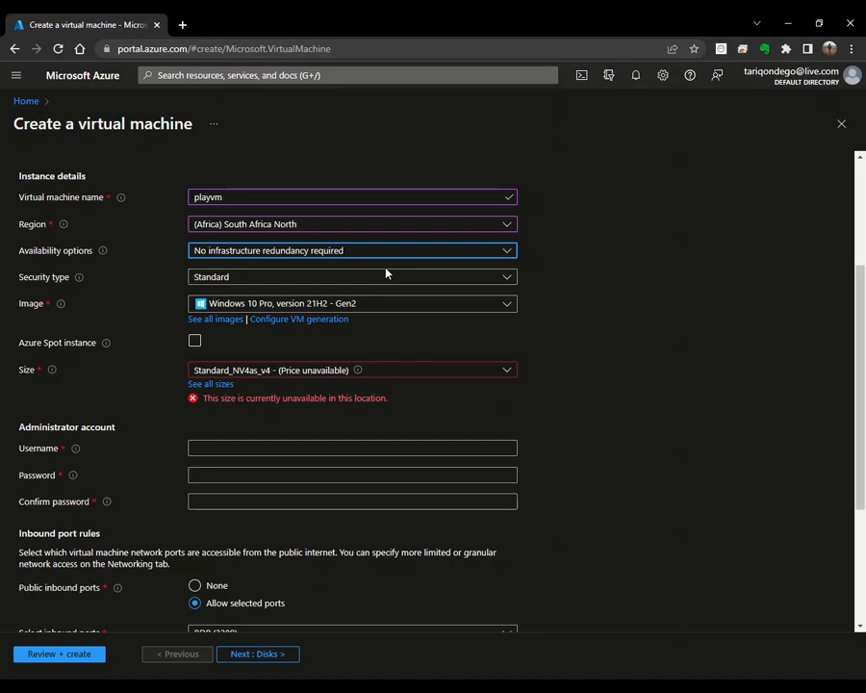
left_click(508, 281)
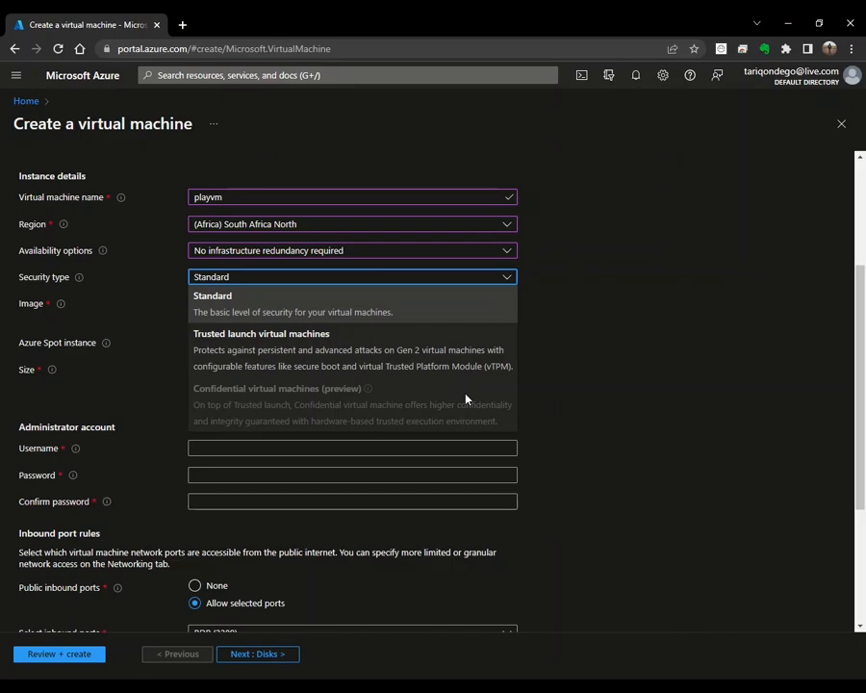
Step: Leave the VM's security type at Standard
left_click(454, 306)
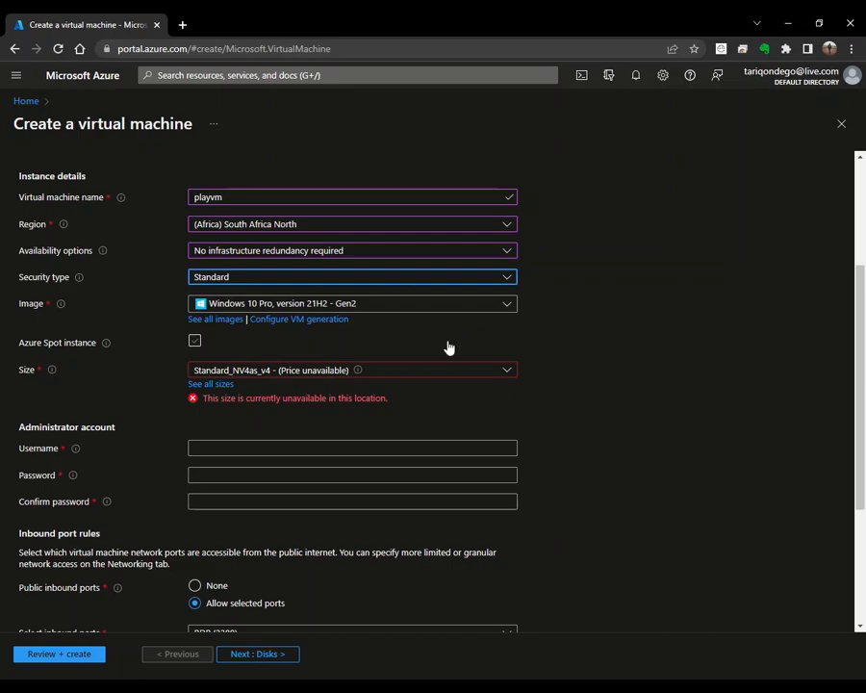
Step: Pick the Windows Server 2019 Datacenter - Gen1 image, browsing then closing the full image marketplace
left_click(507, 305)
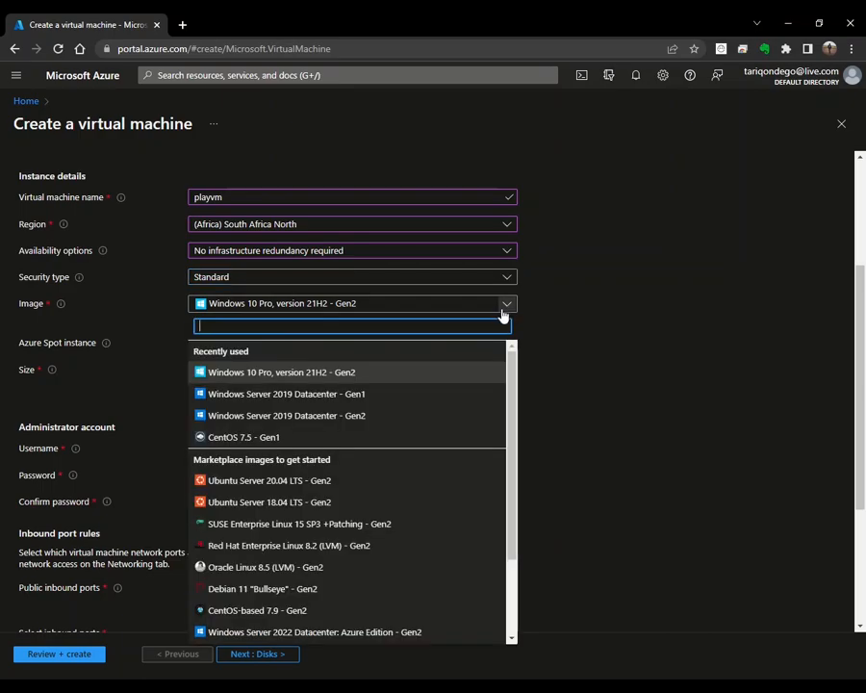
scroll(416, 444, "down", 3)
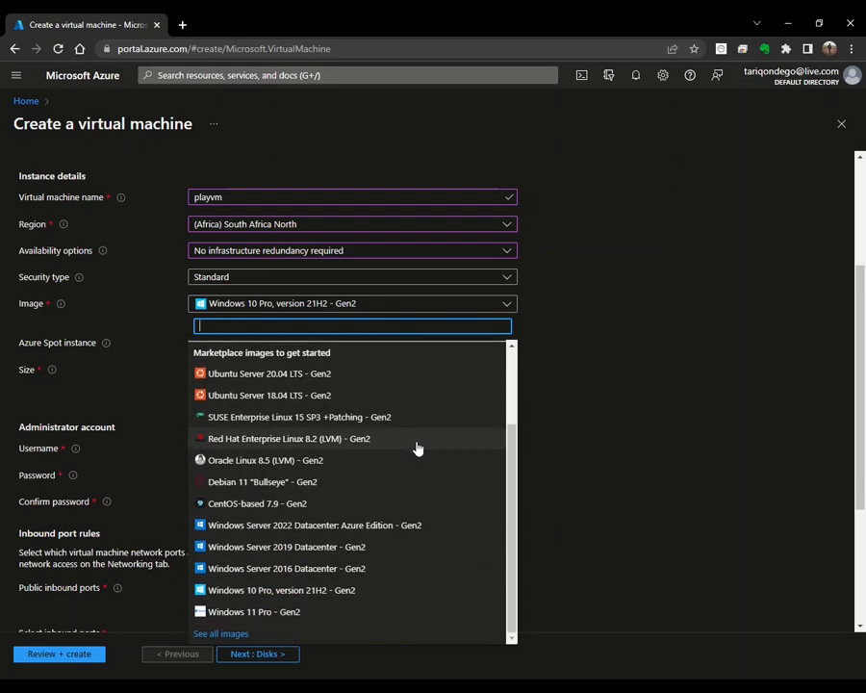
scroll(416, 449, "up", 3)
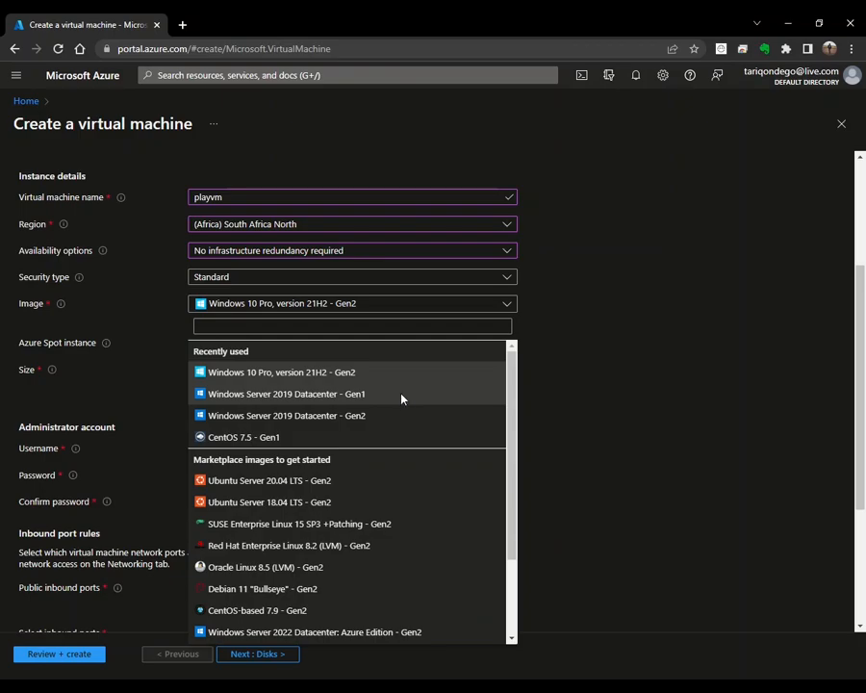
left_click(403, 398)
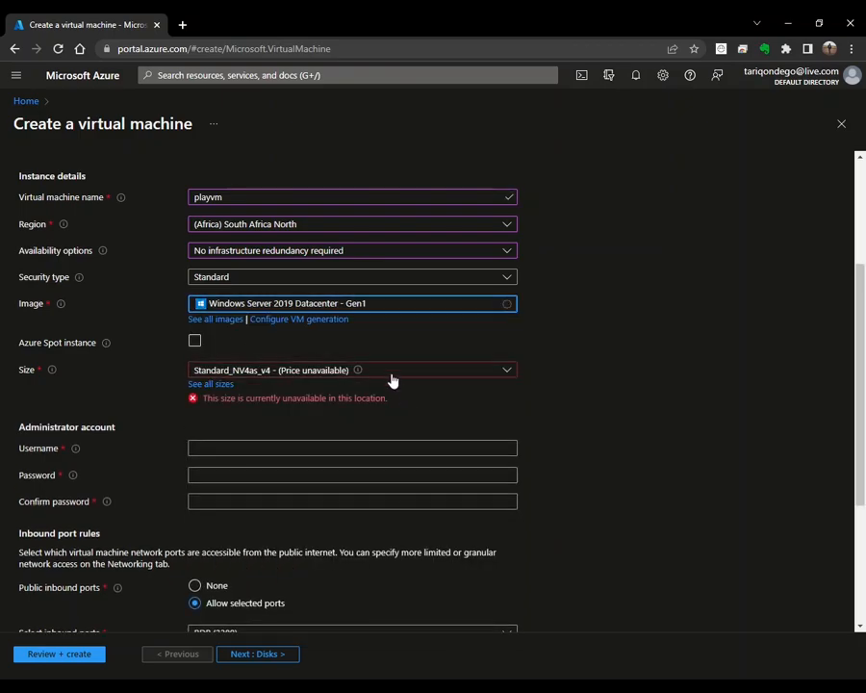
left_click(217, 321)
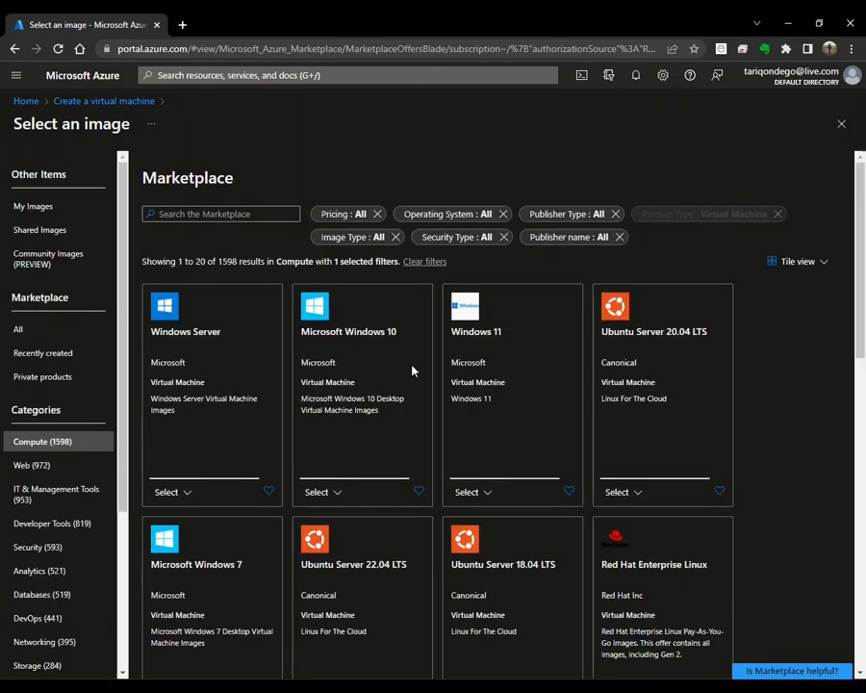
scroll(414, 373, "down", 2)
scroll(414, 373, "down", 5)
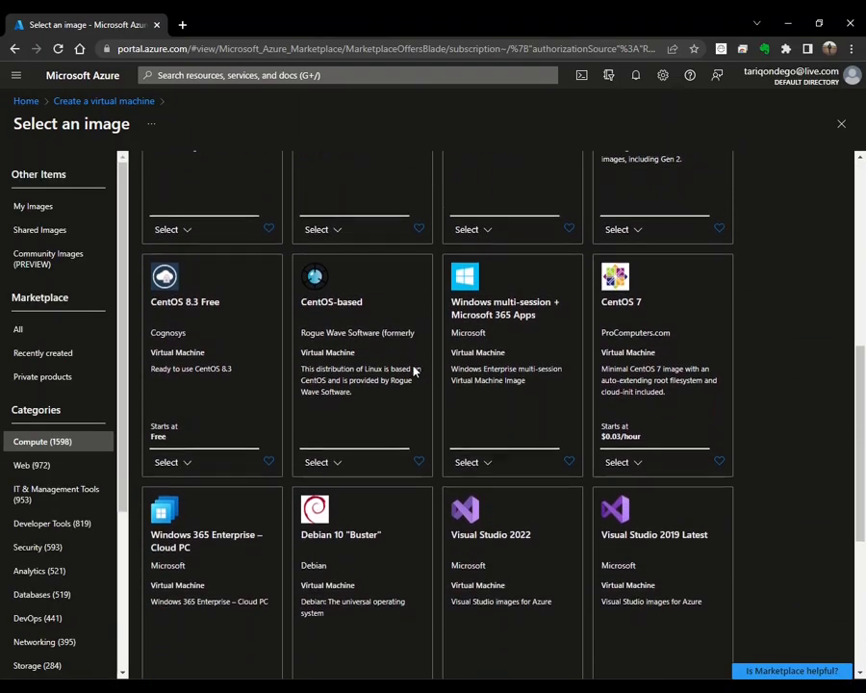
scroll(414, 373, "up", 7)
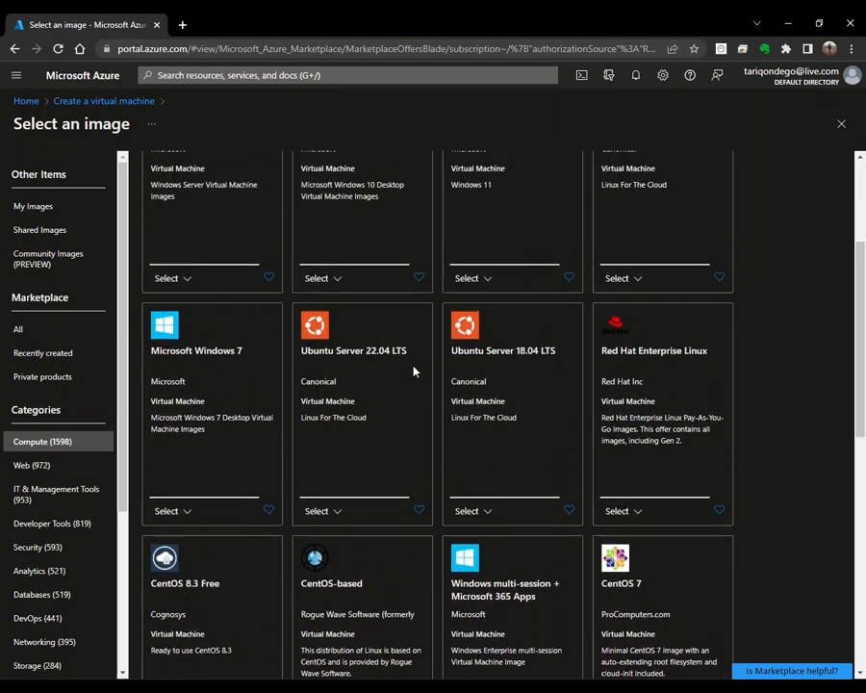
left_click(843, 125)
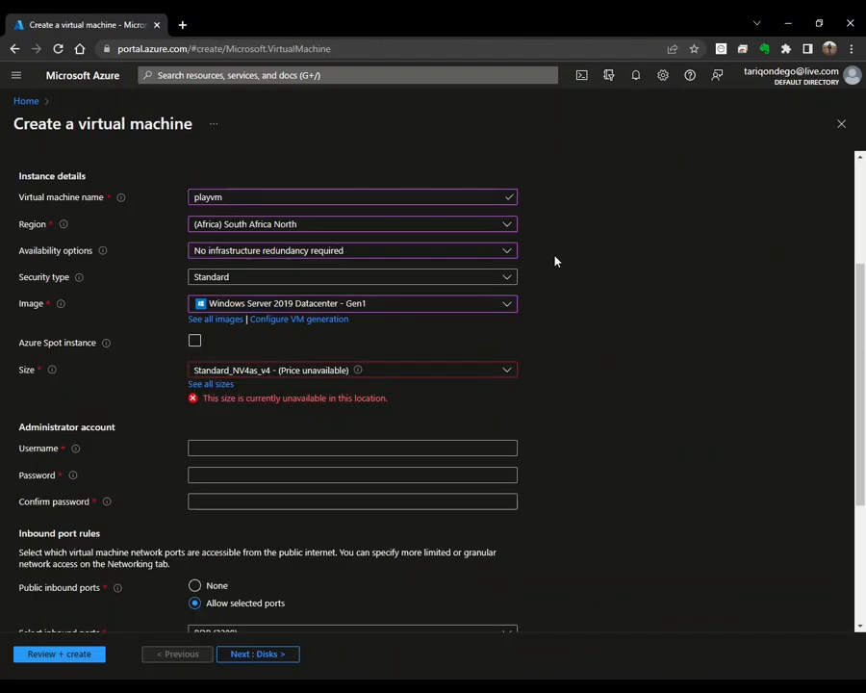
Step: Try Azure Spot pricing, turn it back off, and list the recommended VM sizes
left_click(195, 343)
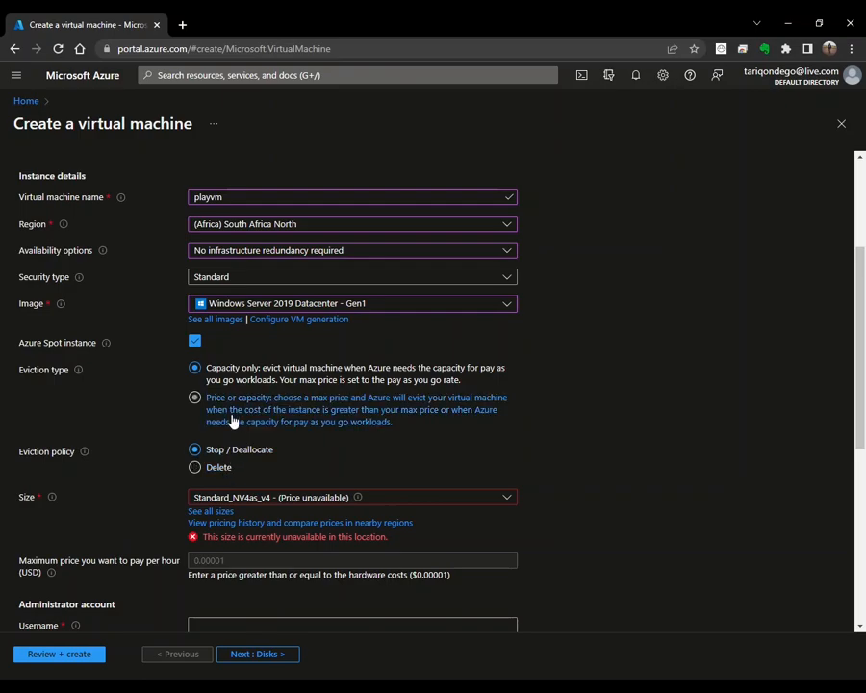
left_click(196, 343)
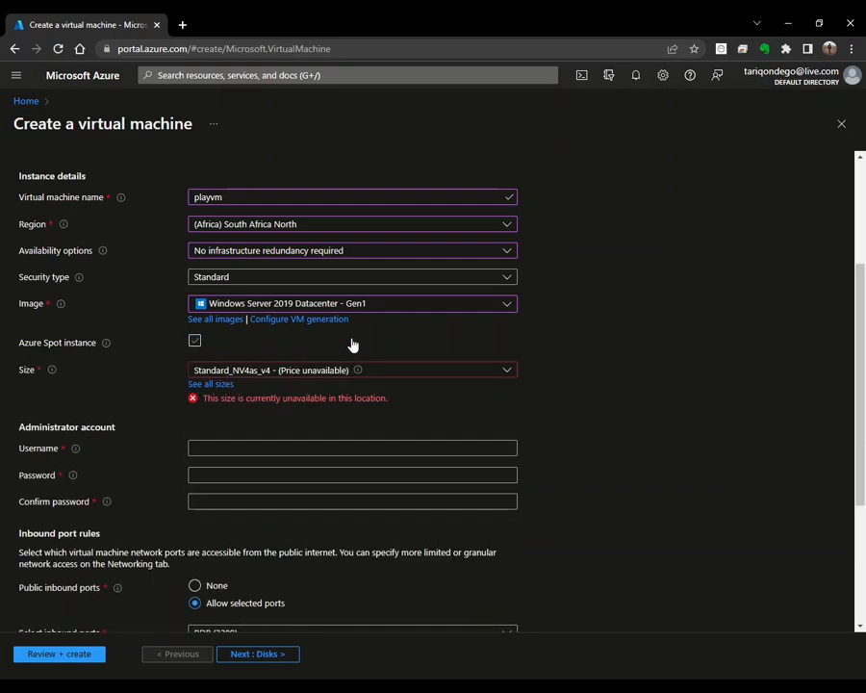
scroll(557, 329, "down", 1)
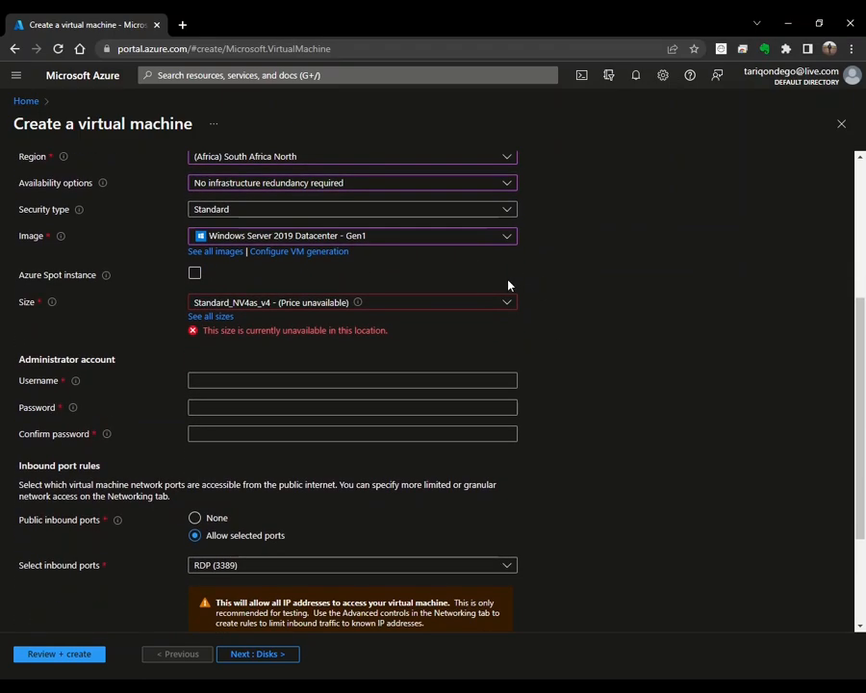
left_click(508, 304)
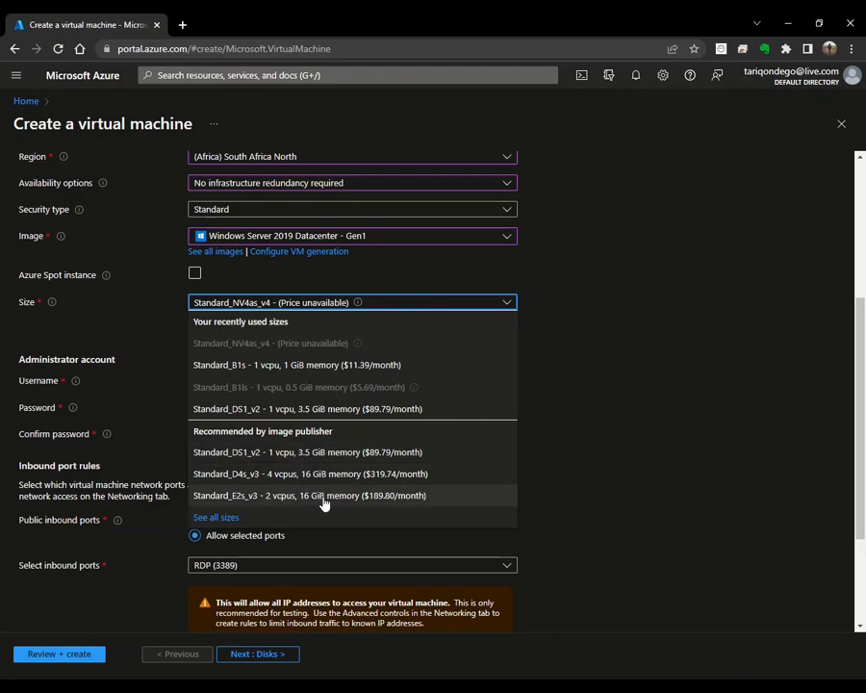
Step: Sort all VM sizes by monthly cost and select the cheapest, Standard_B1s at $11.39/month
left_click(220, 520)
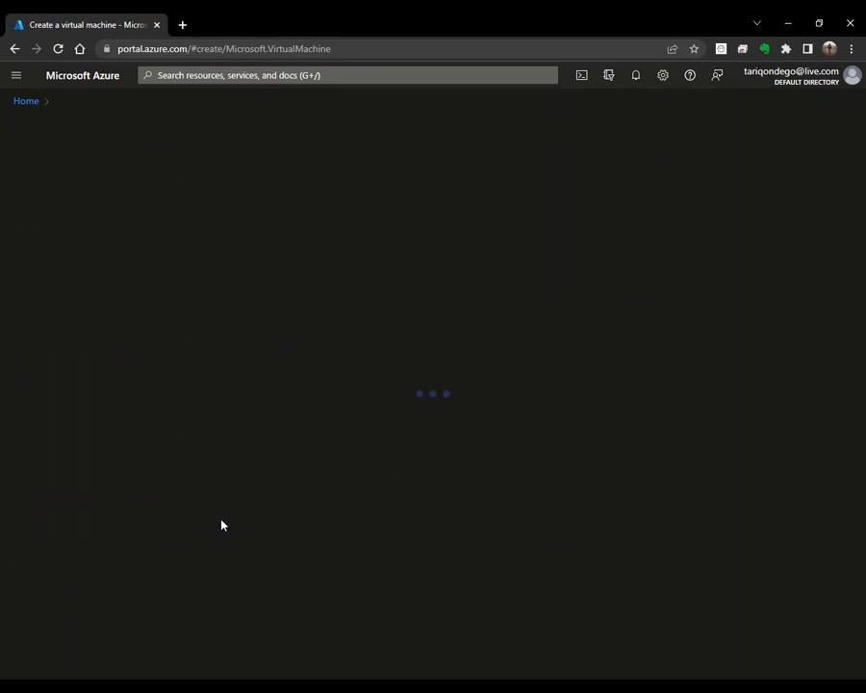
scroll(410, 360, "down", 3)
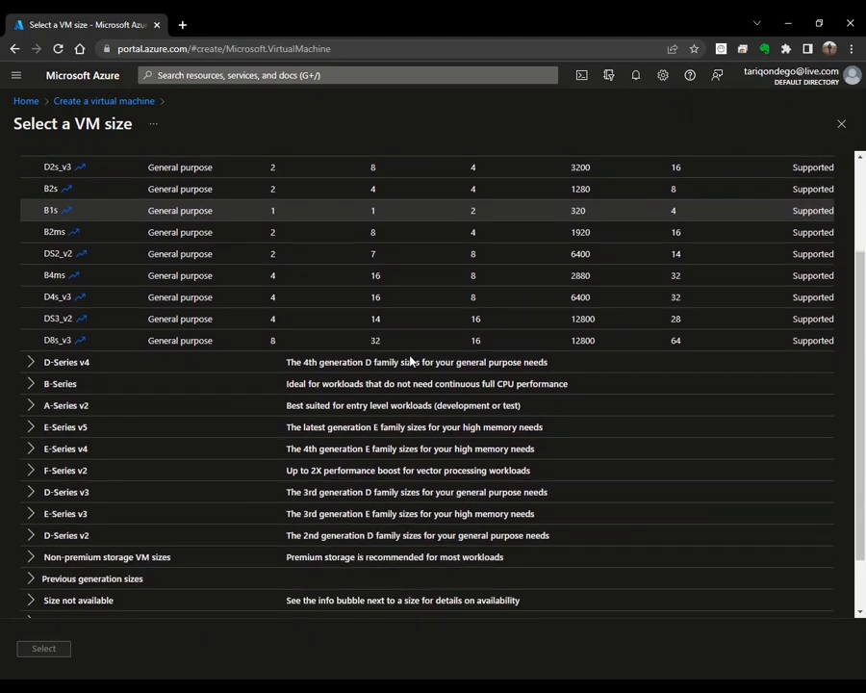
scroll(410, 356, "up", 2)
scroll(410, 356, "up", 1)
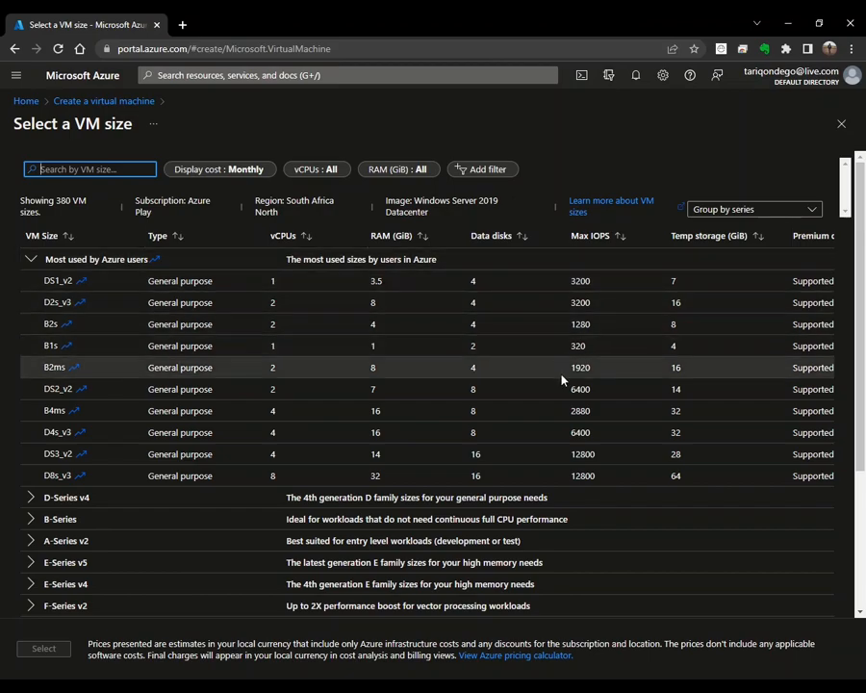
scroll(565, 389, "down", 4)
left_click_drag(539, 614, 715, 558)
scroll(705, 403, "up", 4)
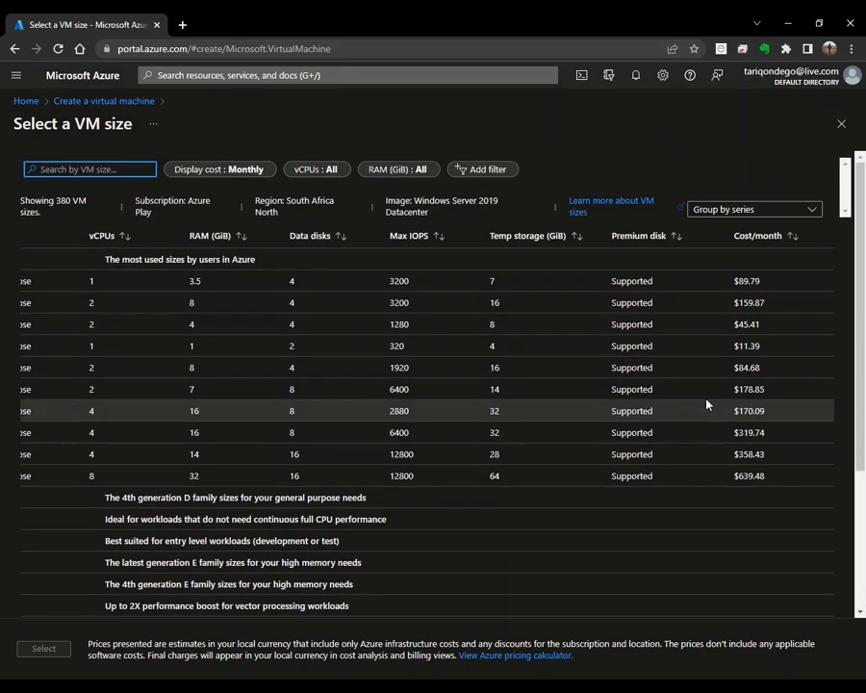
left_click(791, 238)
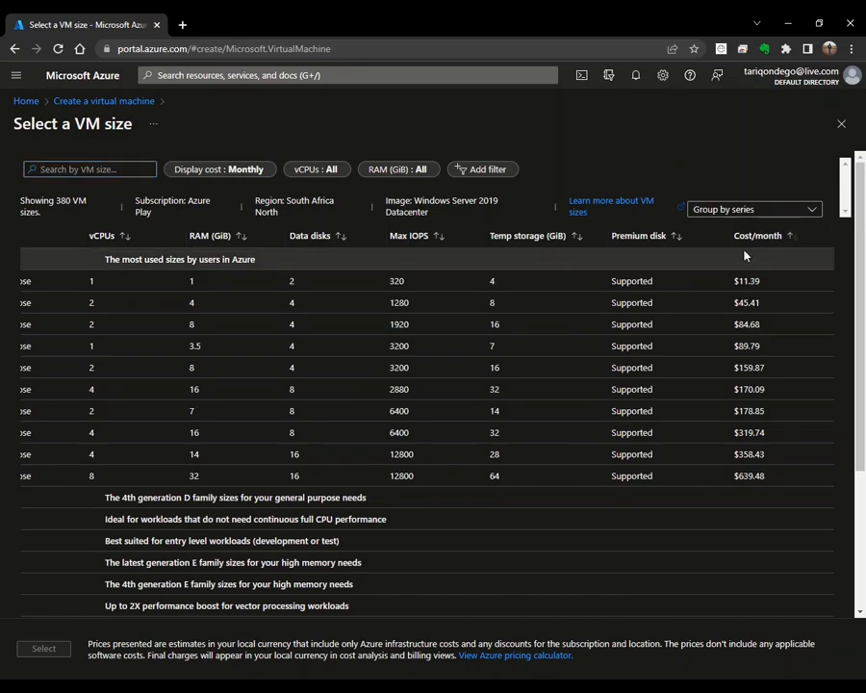
left_click(669, 283)
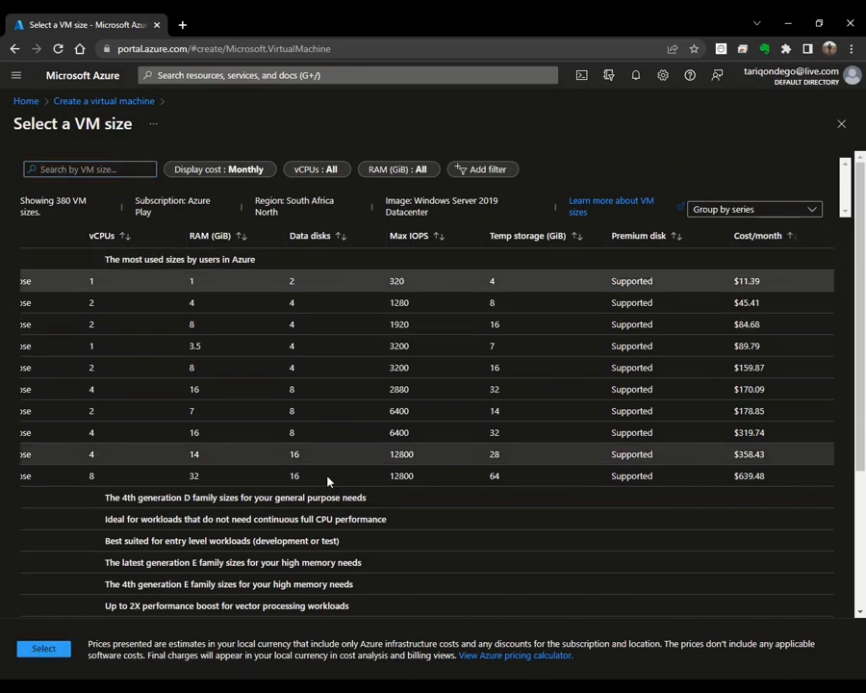
left_click(40, 650)
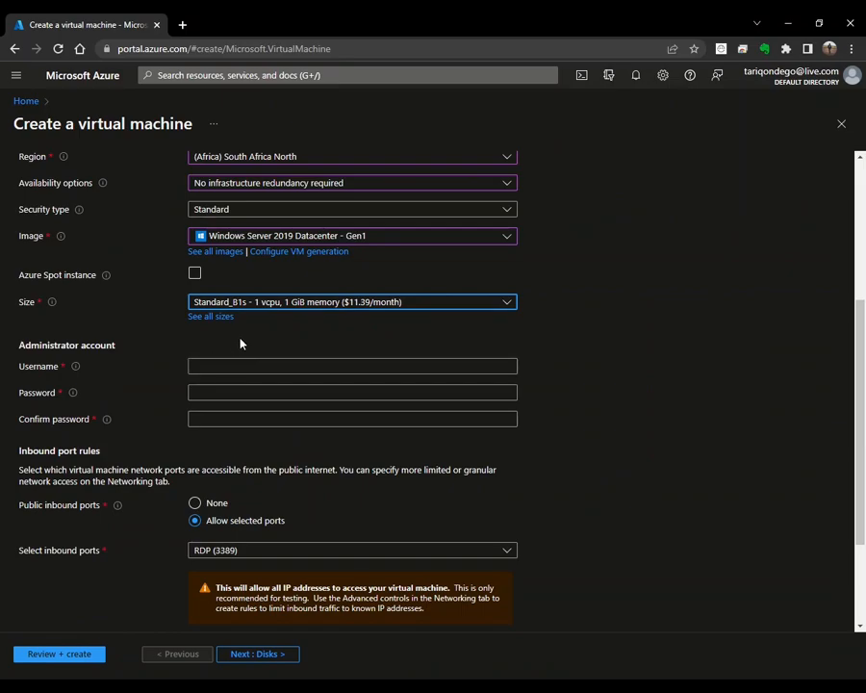
Step: Enter the administrator username, then type the account password and its confirmation
left_click(229, 366)
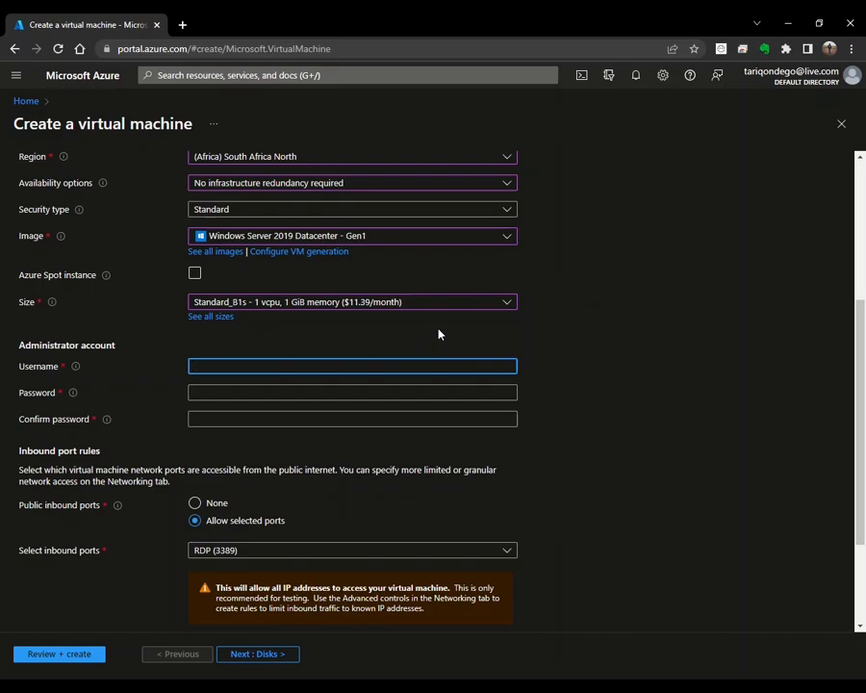
type("azurevmuser")
left_click(334, 391)
left_click(307, 416)
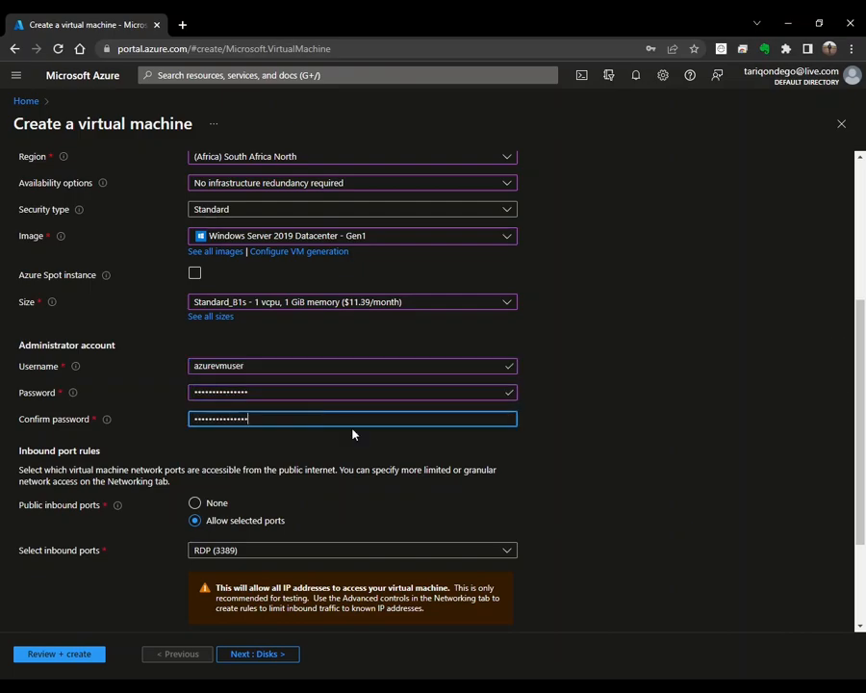
scroll(561, 473, "down", 3)
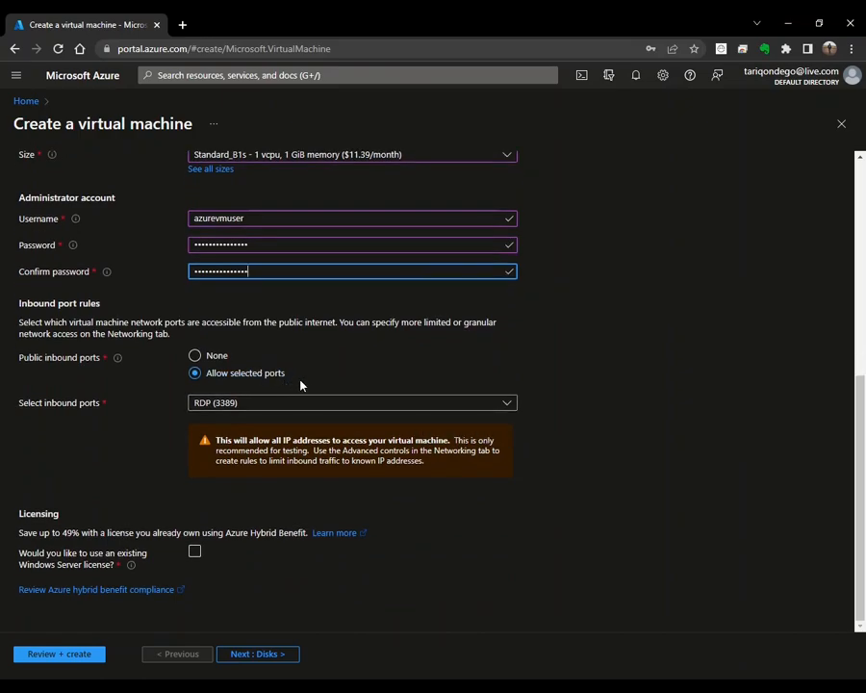
Step: Keep only RDP (3389) inbound, tick then untick the Windows license benefit, and continue to Disks
left_click(406, 406)
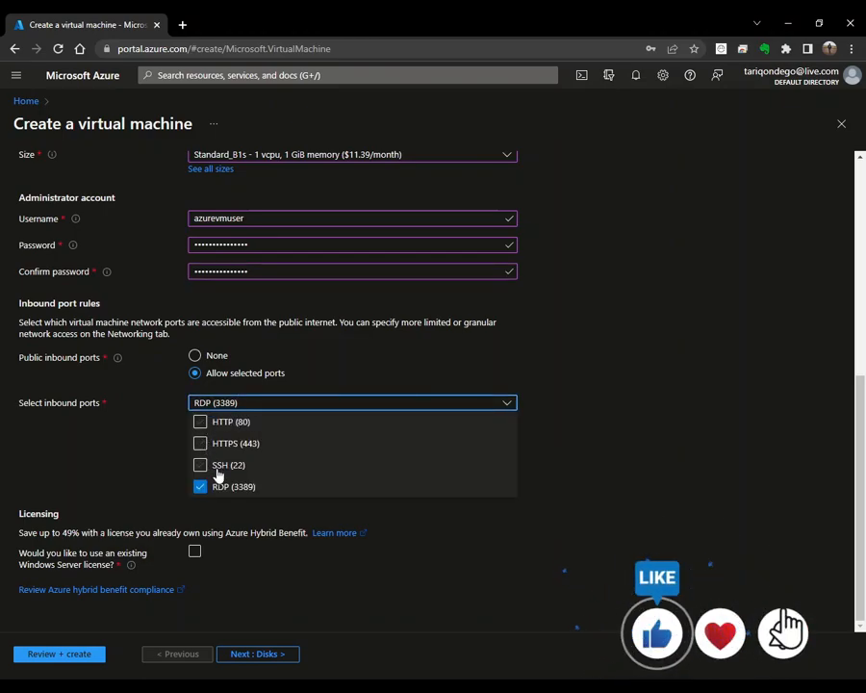
left_click(387, 478)
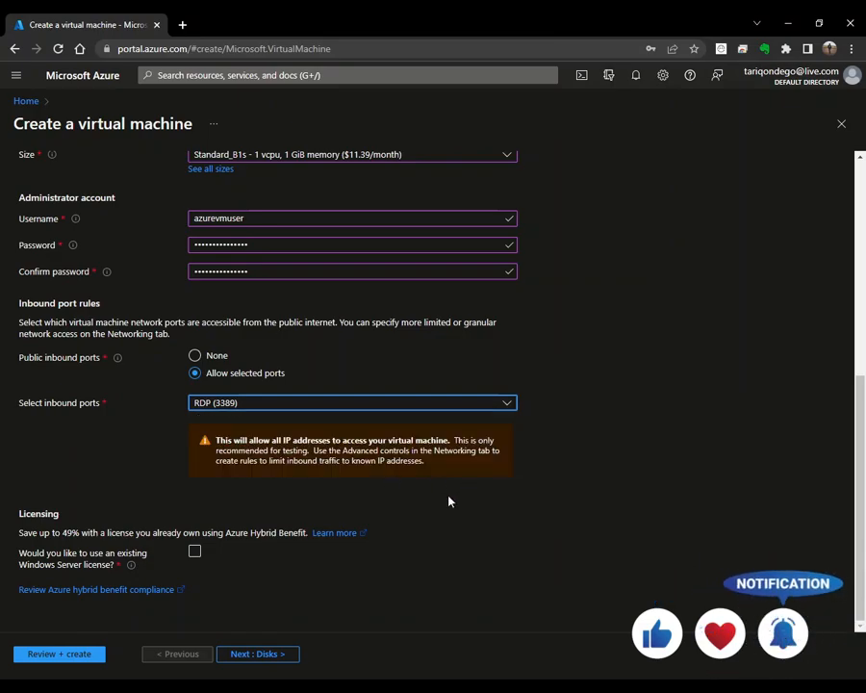
left_click(194, 555)
left_click(25, 593)
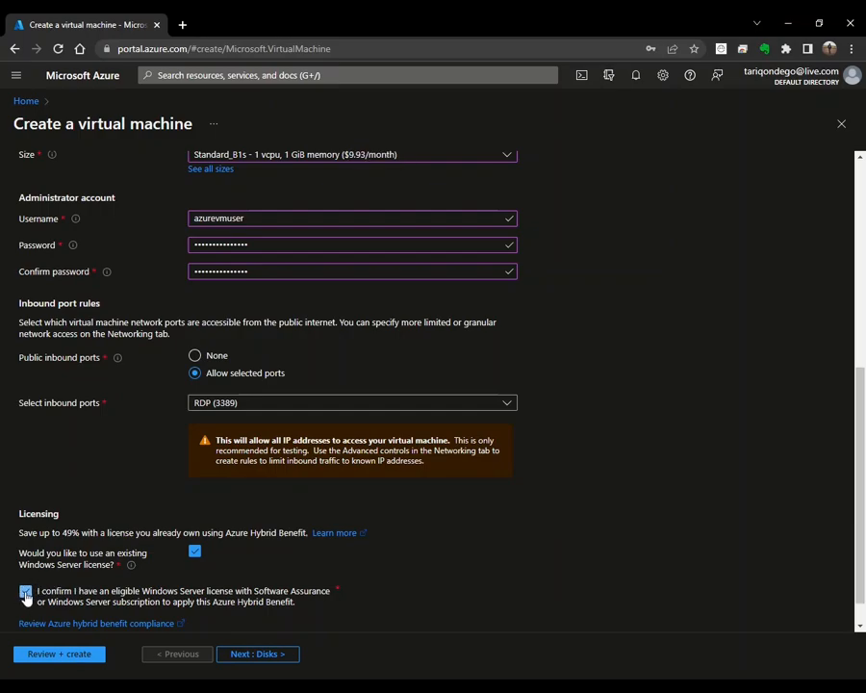
left_click(194, 553)
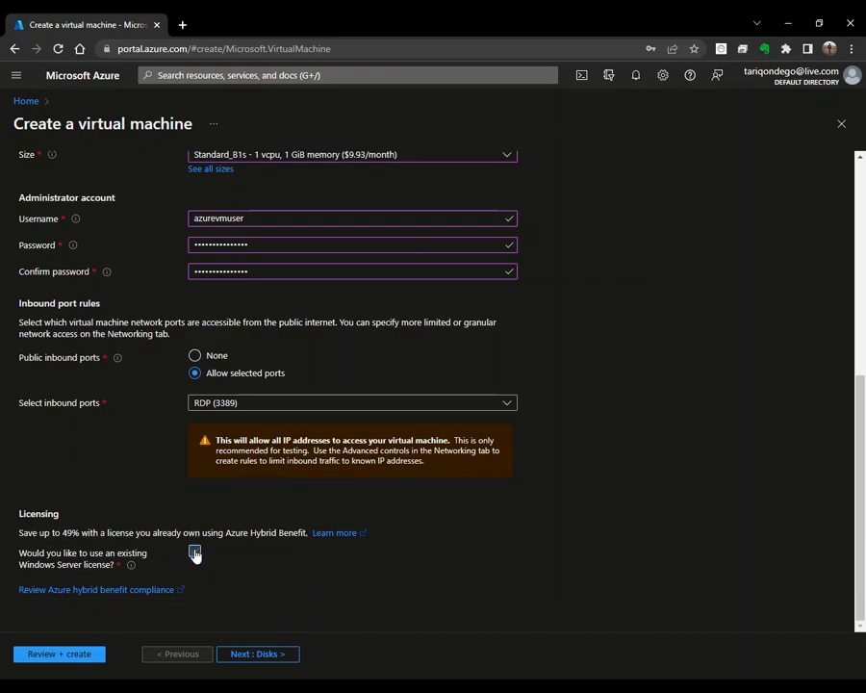
left_click(239, 656)
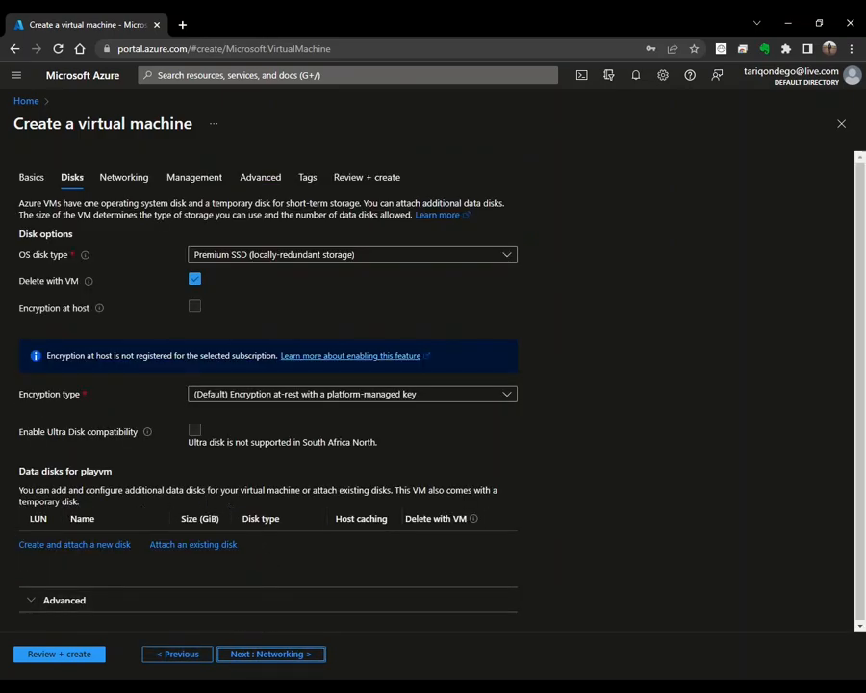
Step: Add a data disk slot at LUN 0 and keep Premium SSD as the OS disk type
left_click(193, 544)
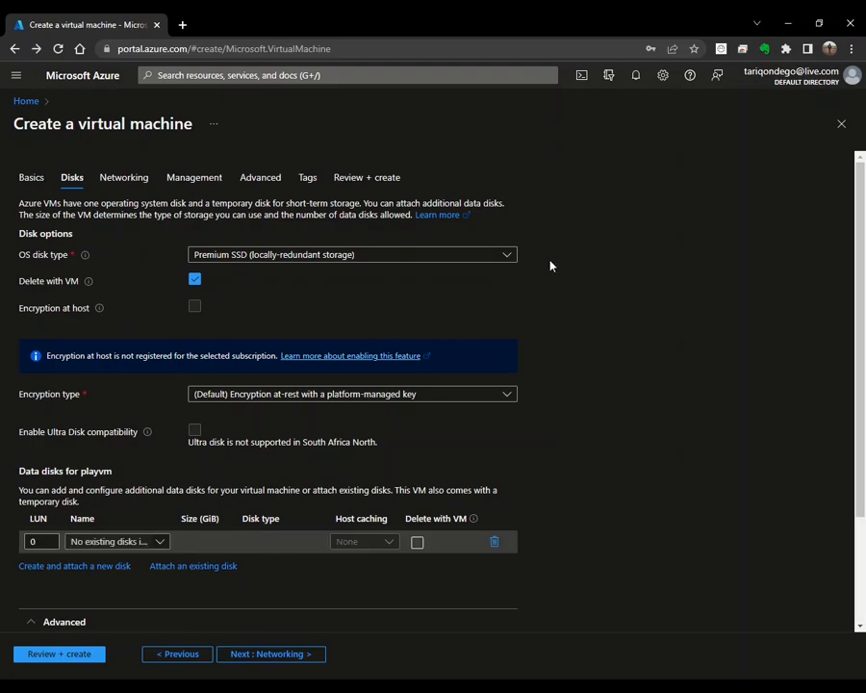
left_click(508, 256)
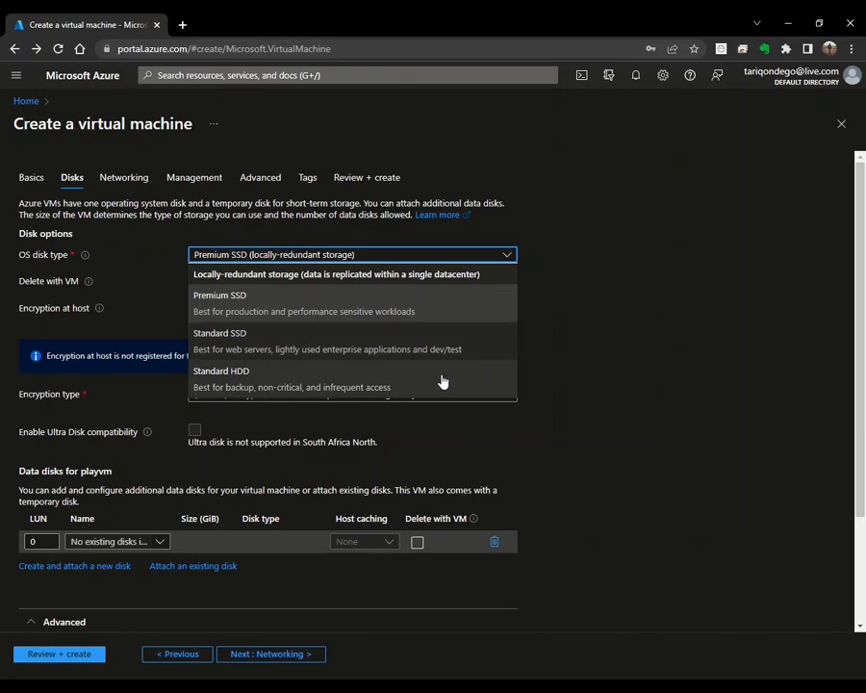
left_click(469, 302)
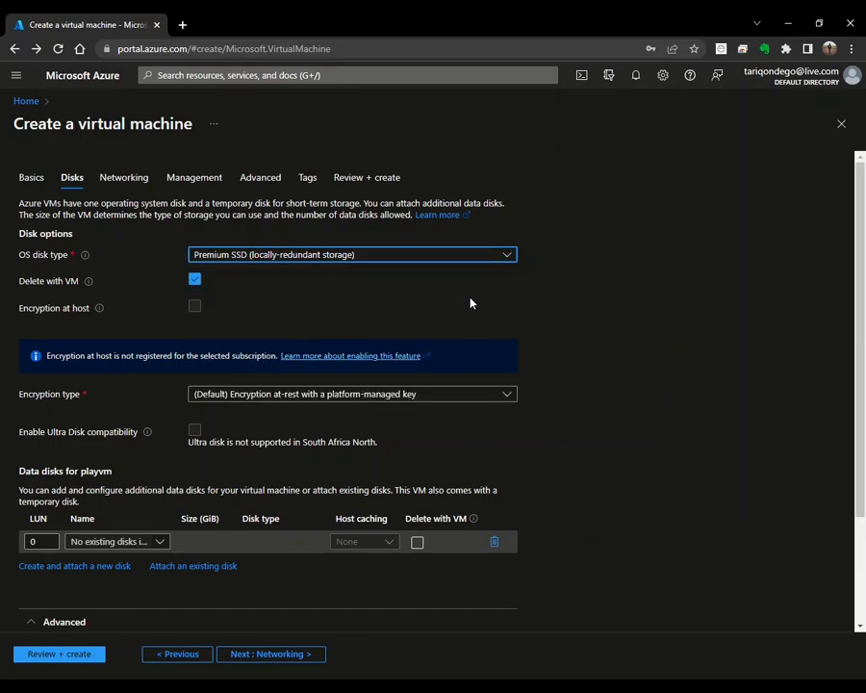
Step: Keep the OS disk deleted with the VM and review the encryption type options
left_click(196, 282)
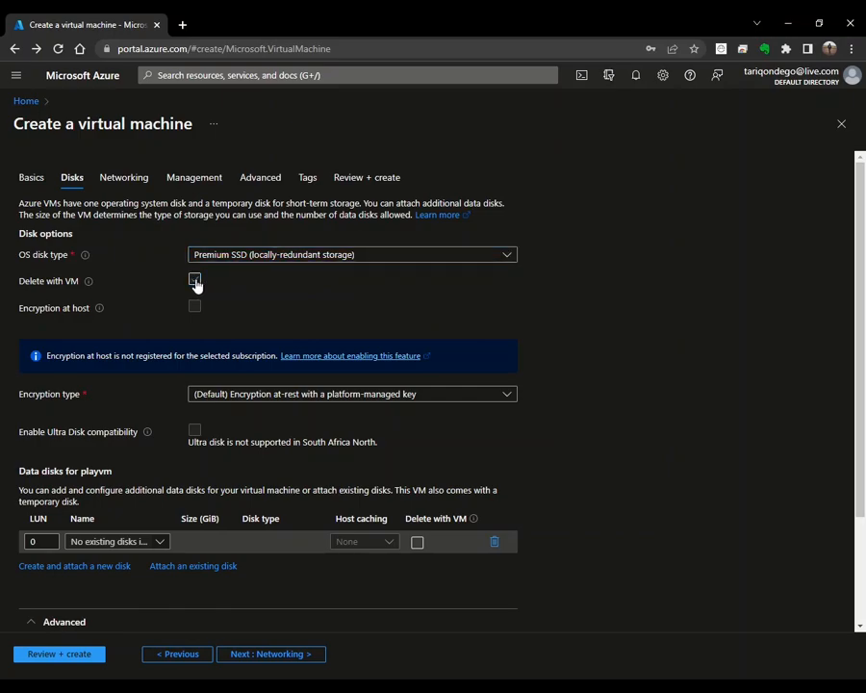
left_click(196, 285)
left_click(197, 283)
left_click(507, 397)
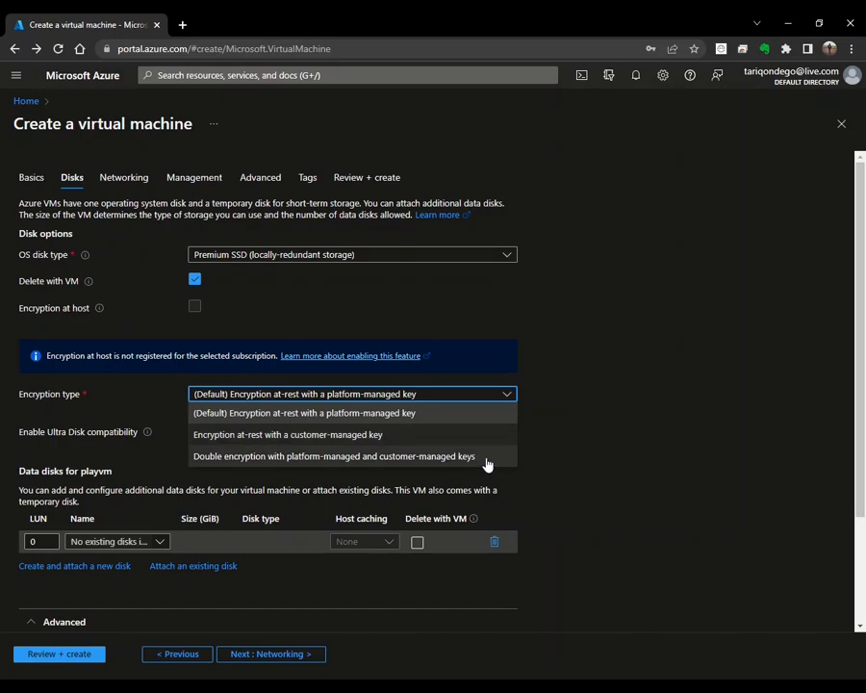
Step: Keep platform-managed key encryption and start creating a new 1024 GiB data disk, playvm_DataDisk_1
left_click(452, 416)
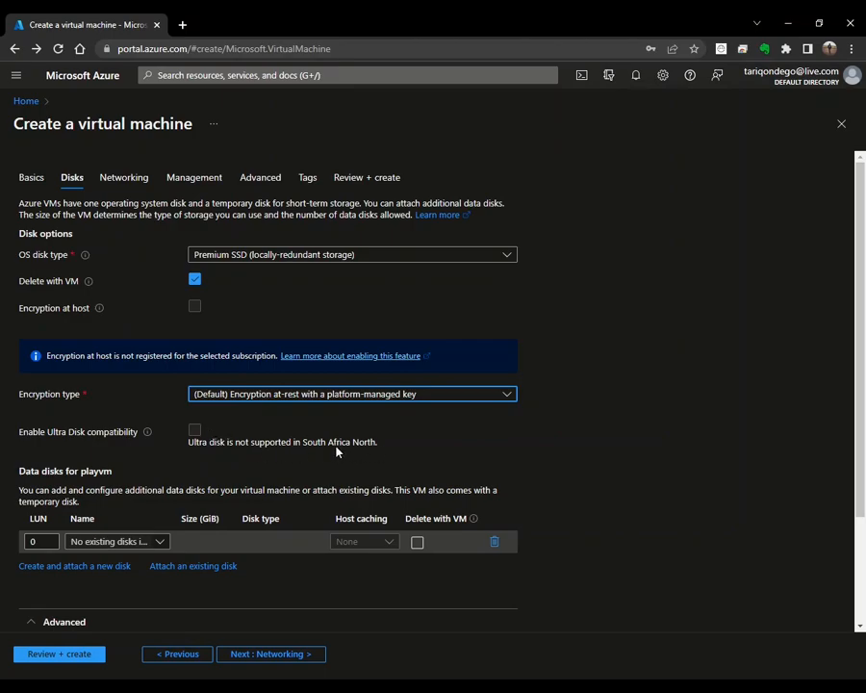
scroll(329, 449, "down", 2)
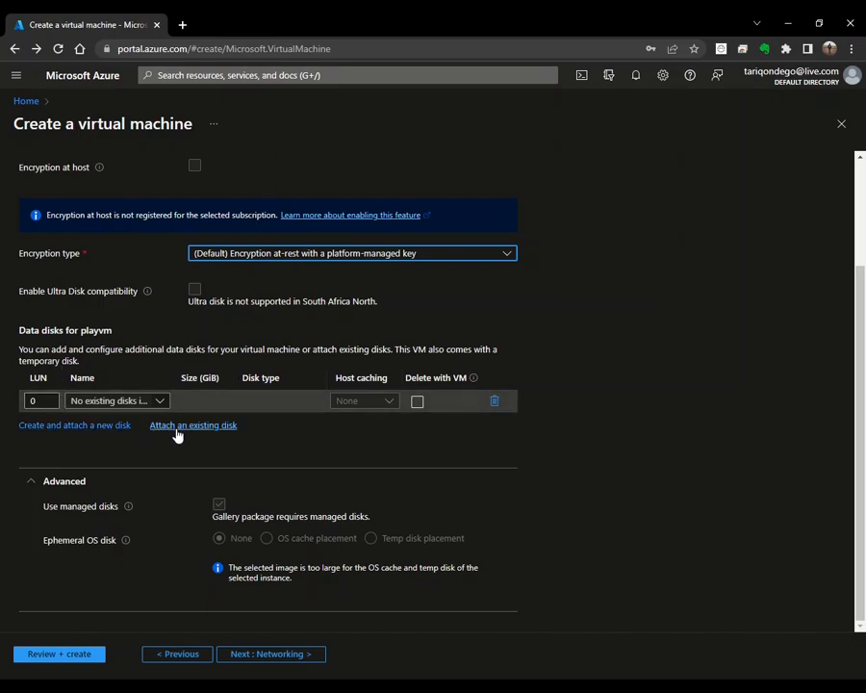
left_click(94, 427)
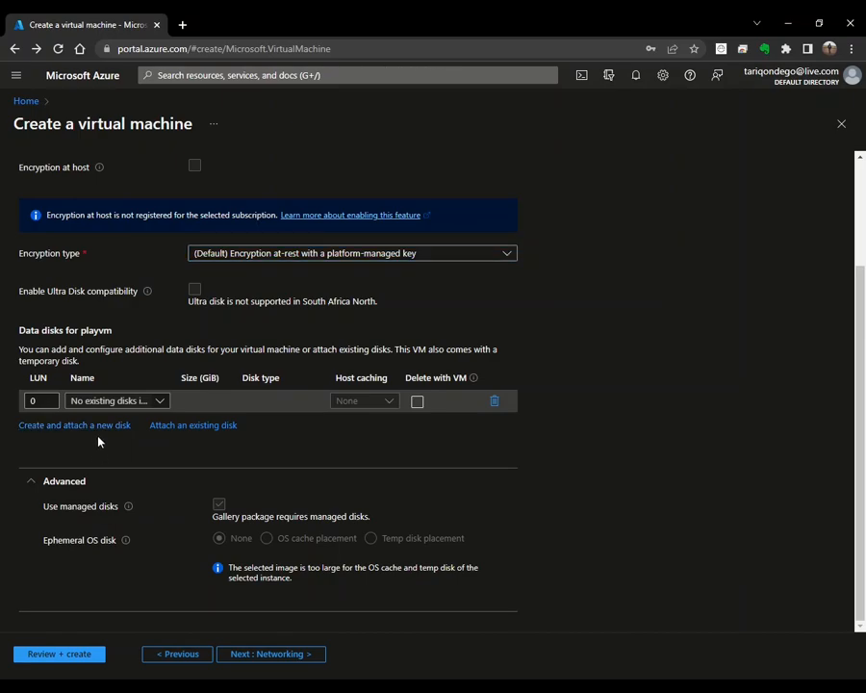
left_click(96, 427)
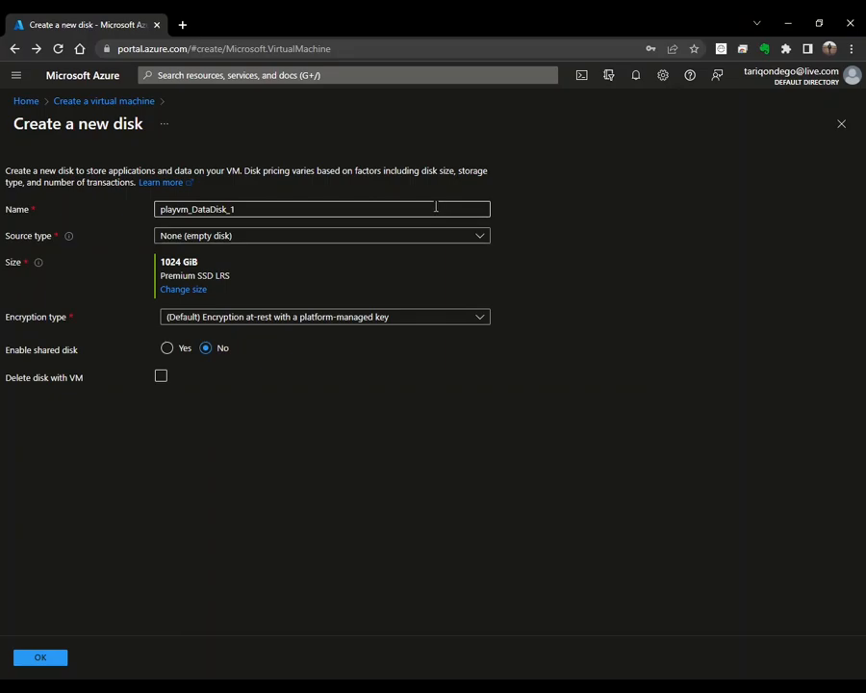
Step: Try a storage blob source, revert to an empty disk, and leave the 1024 GiB size unchanged
left_click(480, 238)
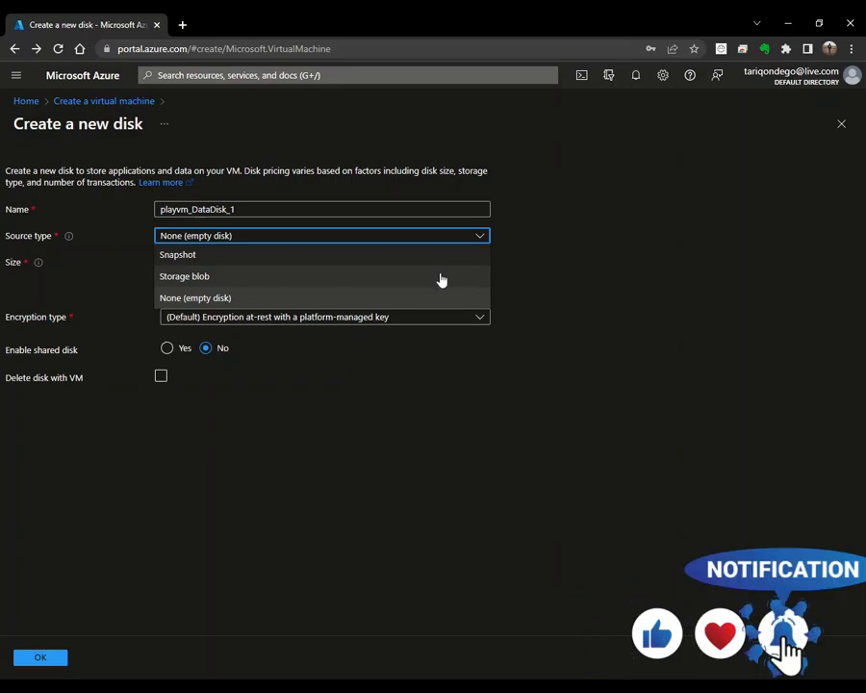
left_click(439, 277)
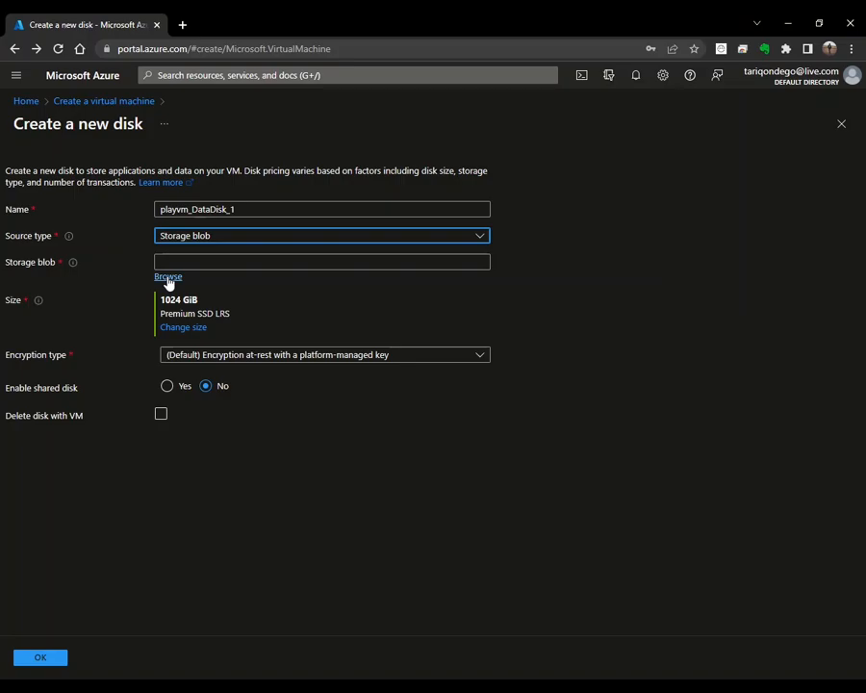
left_click(462, 239)
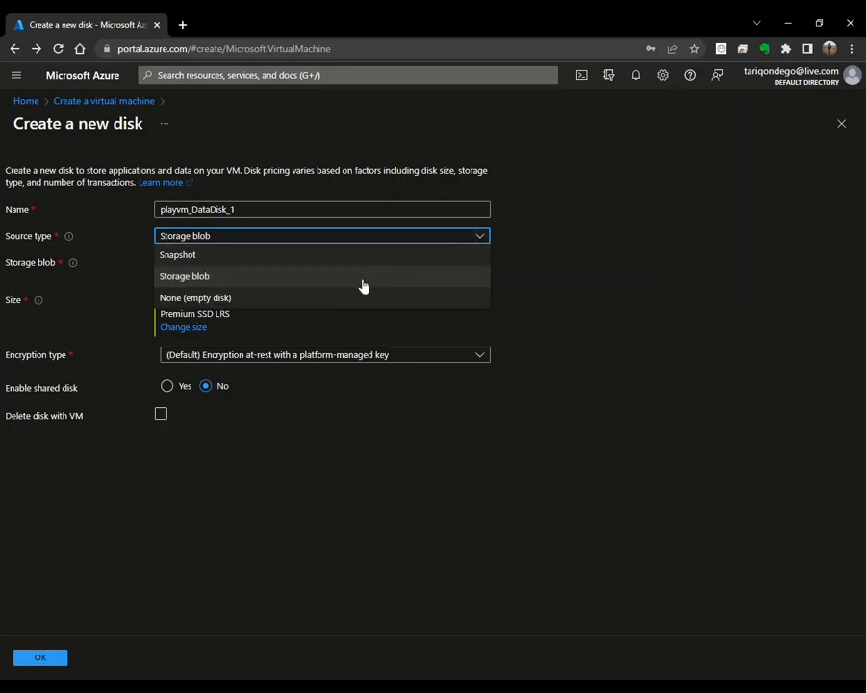
left_click(347, 297)
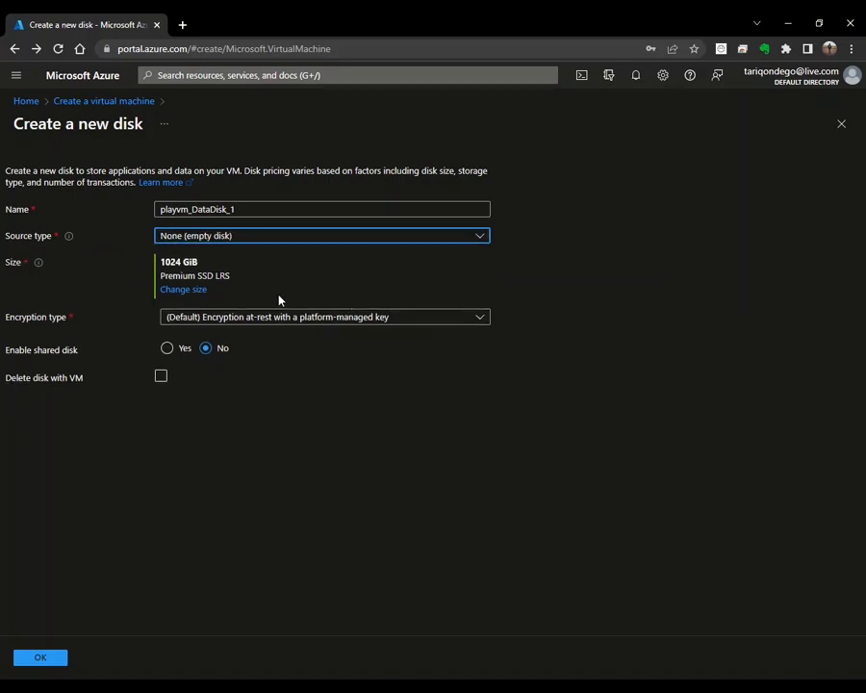
left_click(184, 300)
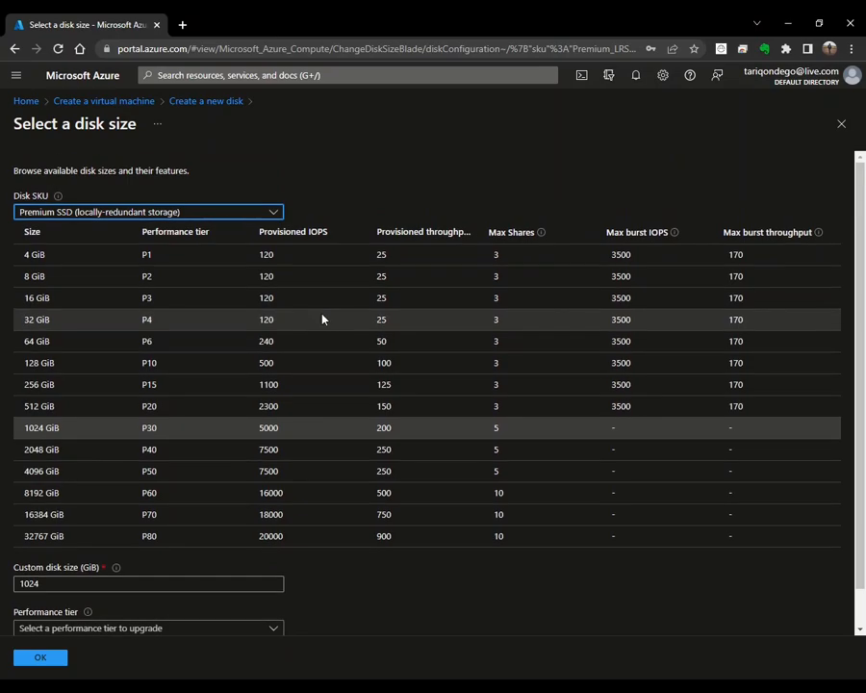
left_click(842, 123)
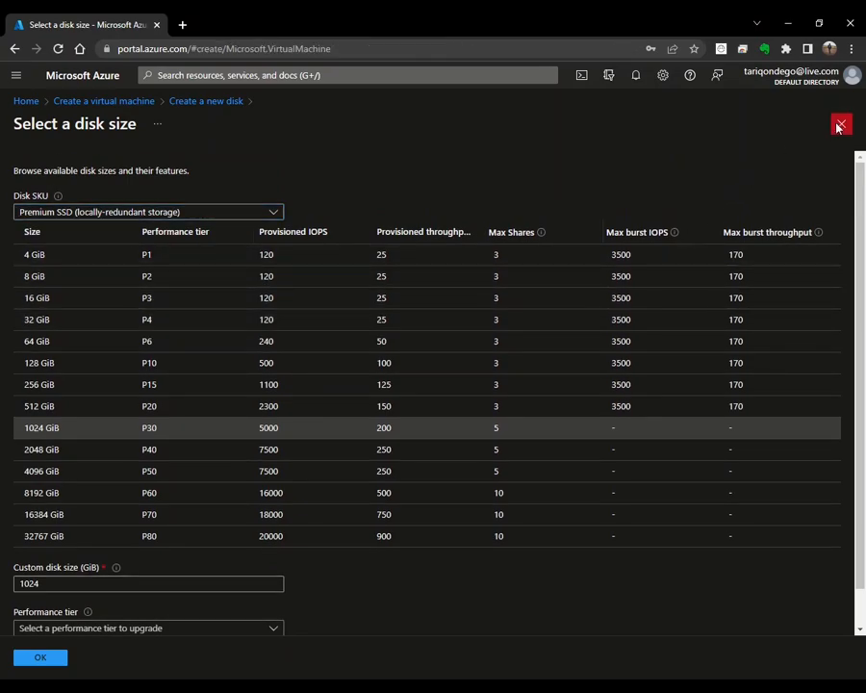
Step: Keep default encryption with sharing and delete-with-VM off, then discard the new disk
left_click(478, 318)
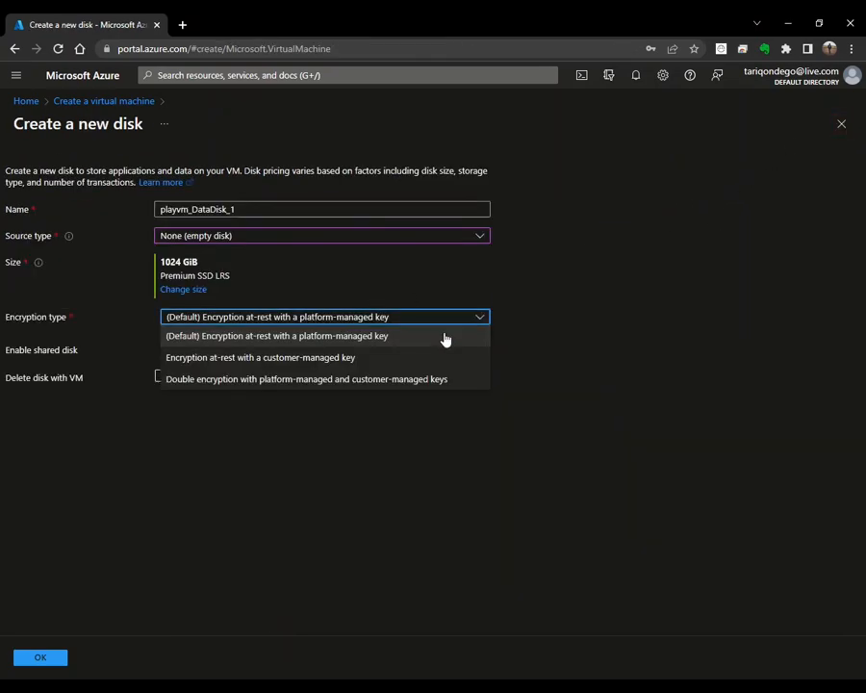
left_click(454, 338)
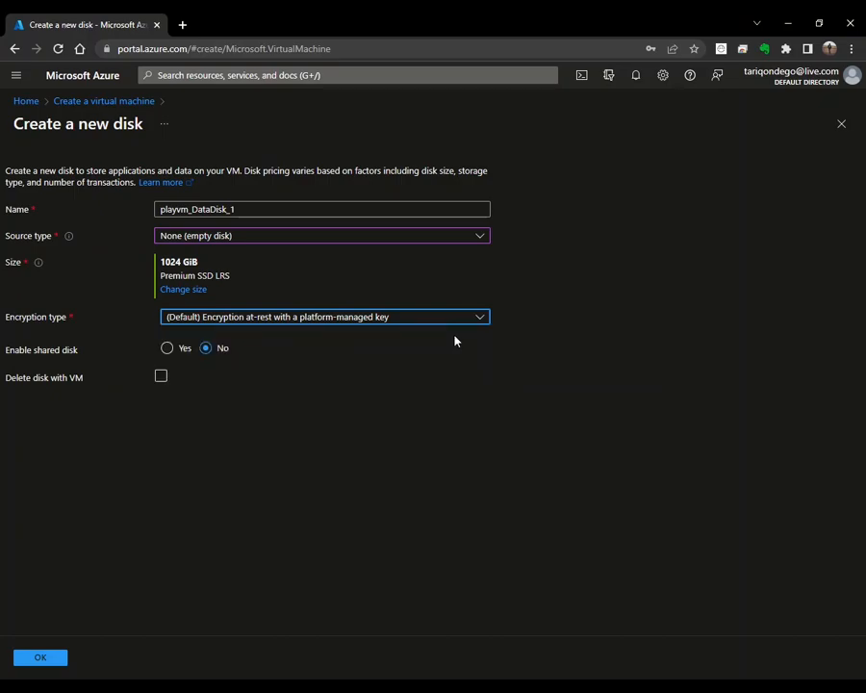
left_click(168, 350)
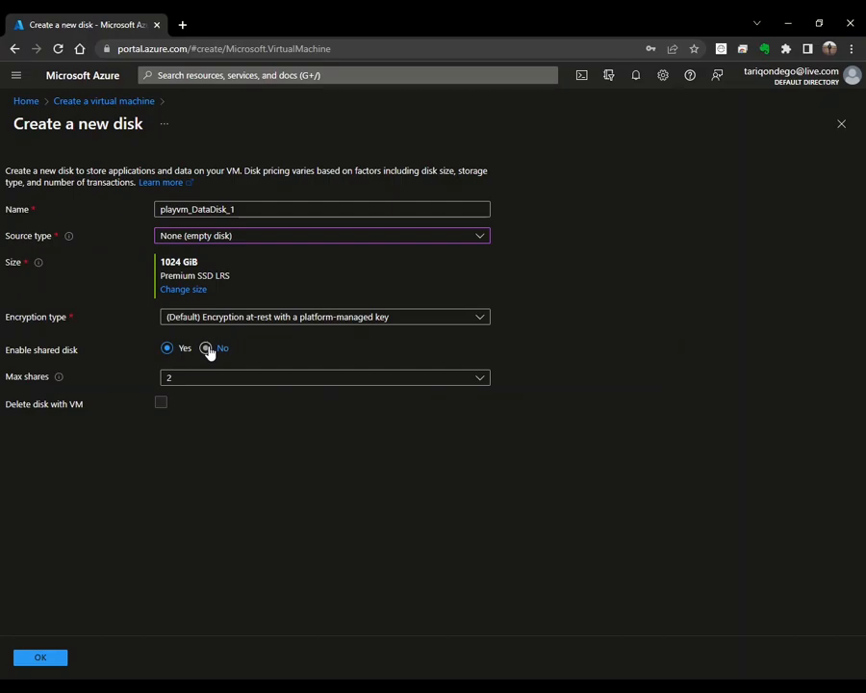
left_click(207, 349)
left_click(162, 379)
left_click(162, 379)
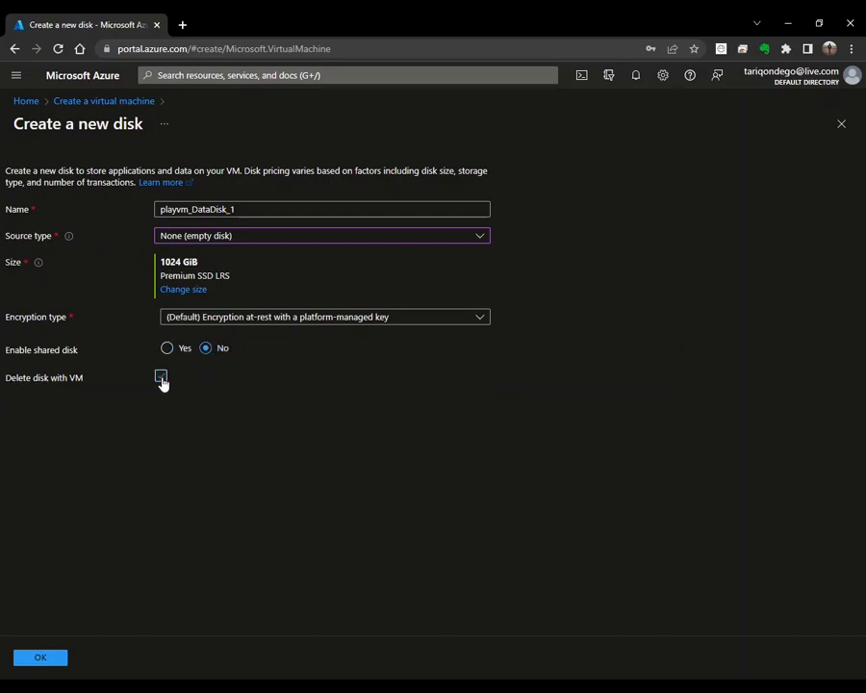
left_click(842, 127)
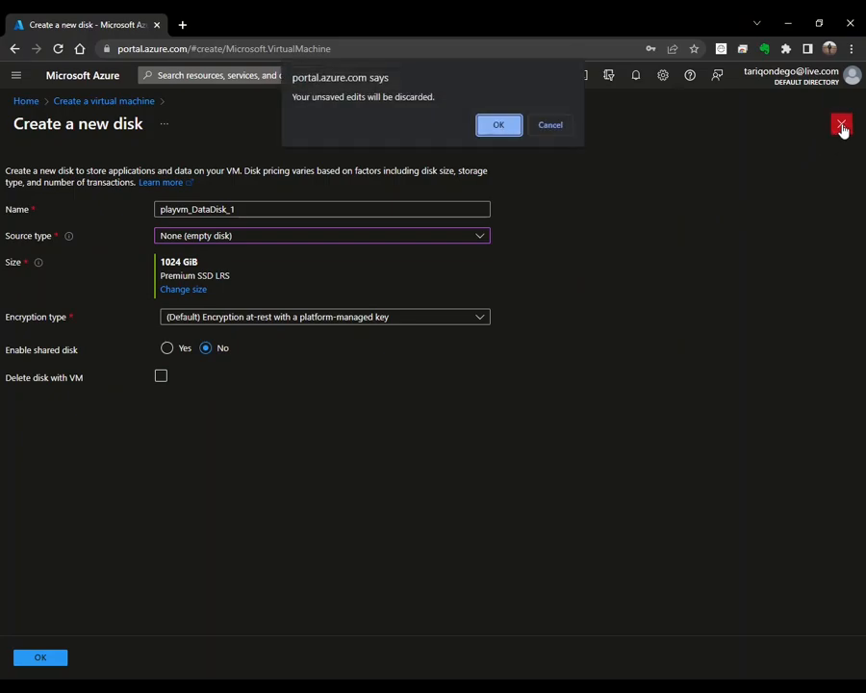
left_click(498, 126)
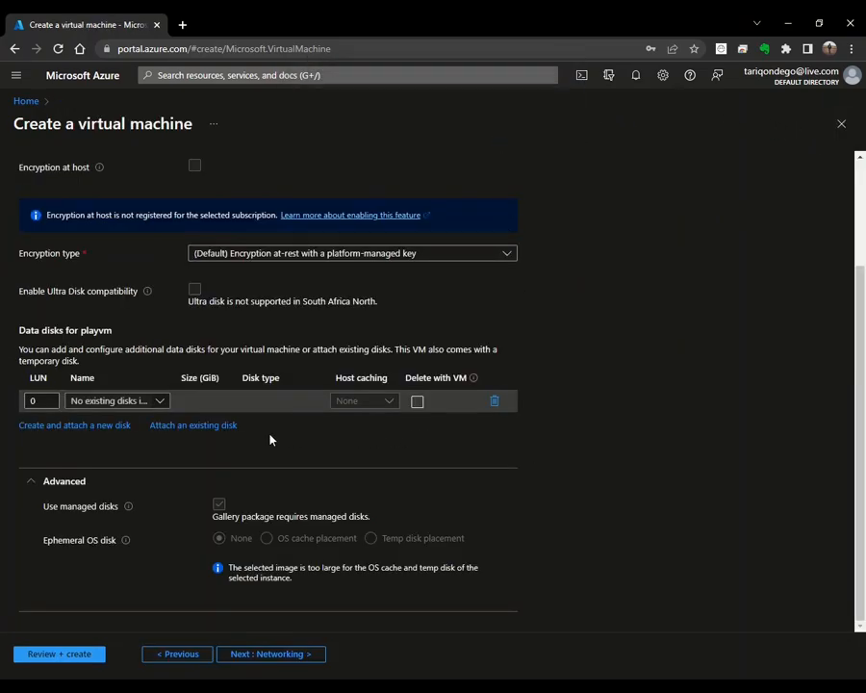
Step: Remove both data disk rows, leaving no extra data disks, and go to Networking
left_click(165, 427)
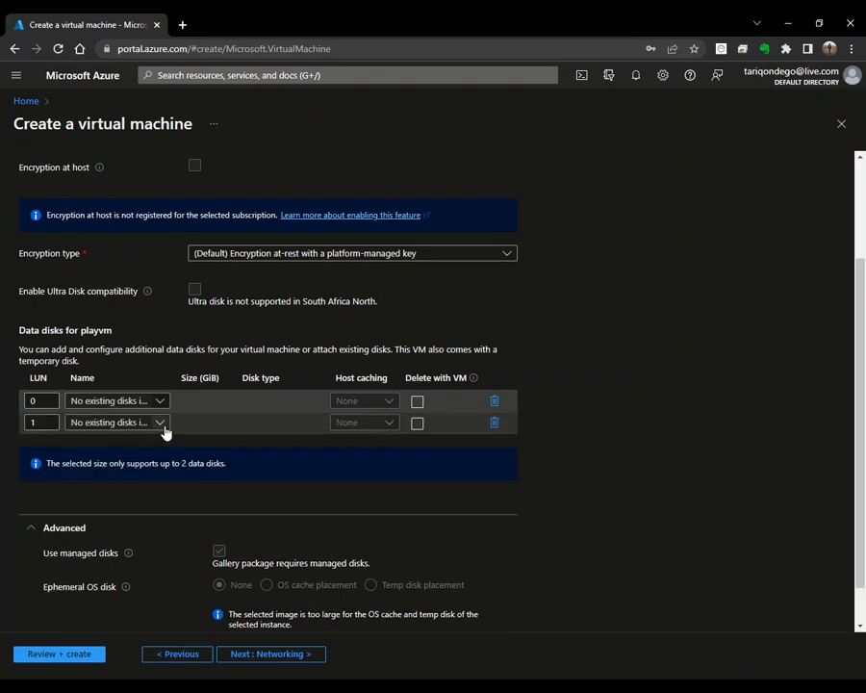
left_click(162, 424)
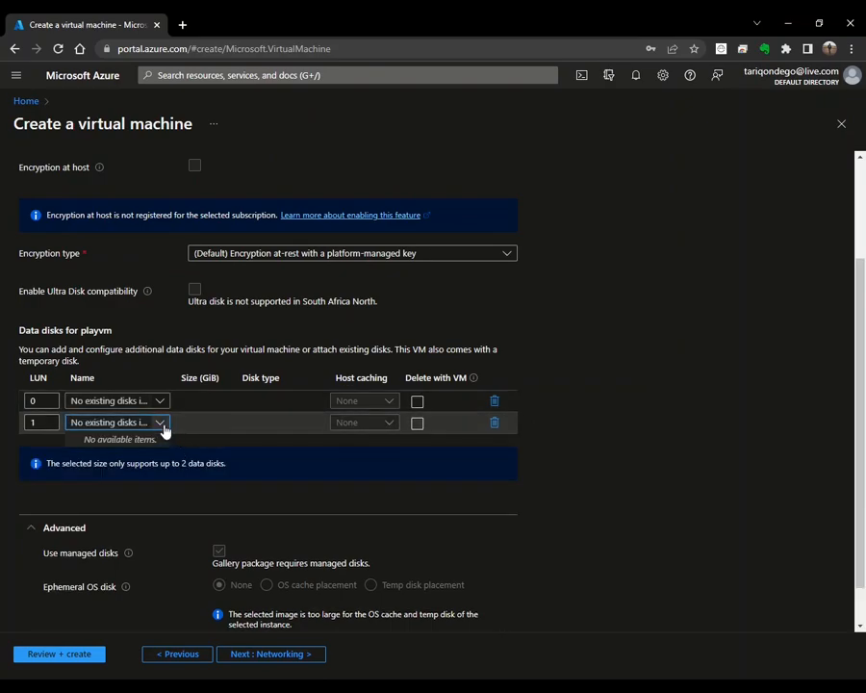
left_click(161, 425)
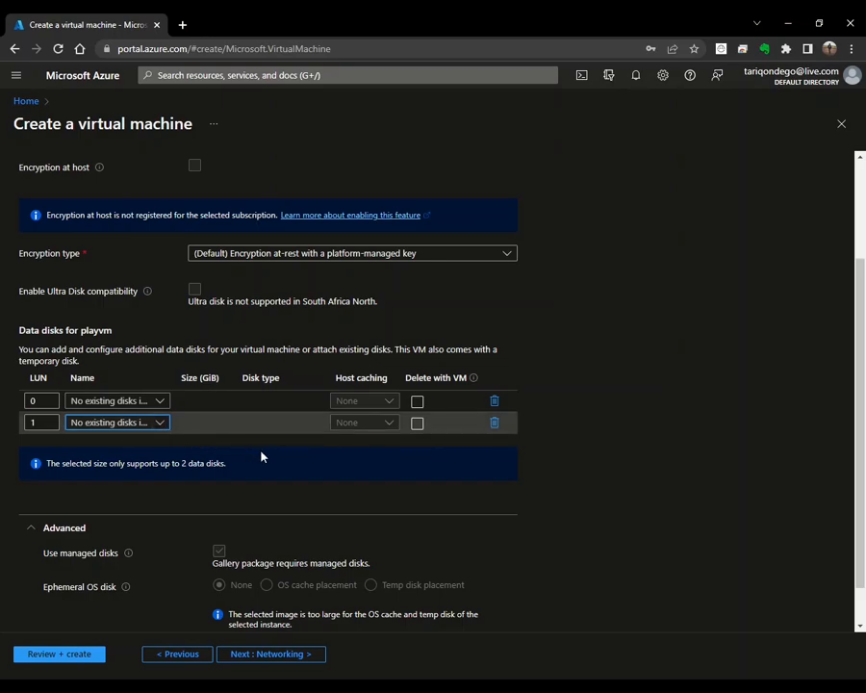
left_click(495, 425)
left_click(494, 403)
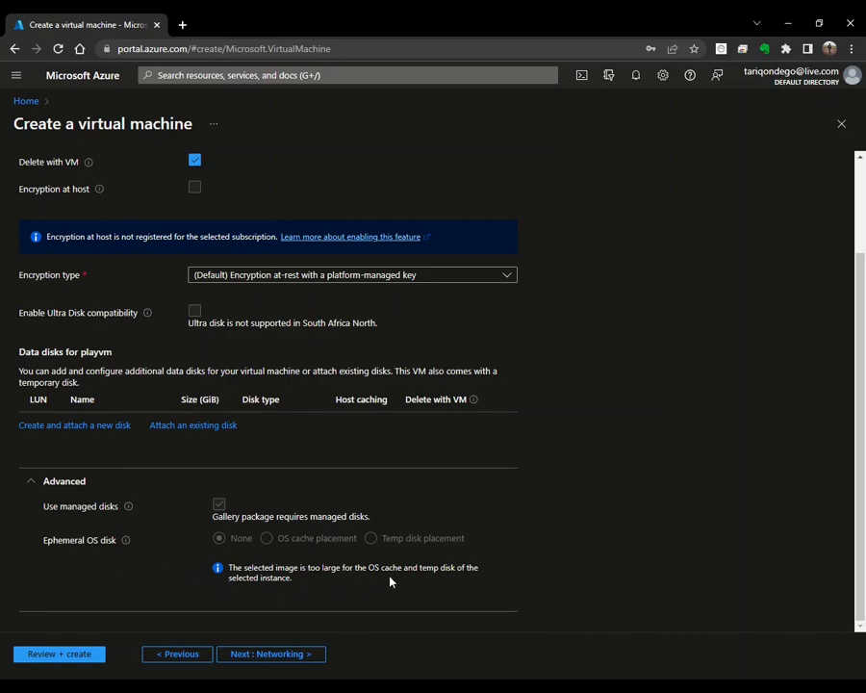
left_click(286, 657)
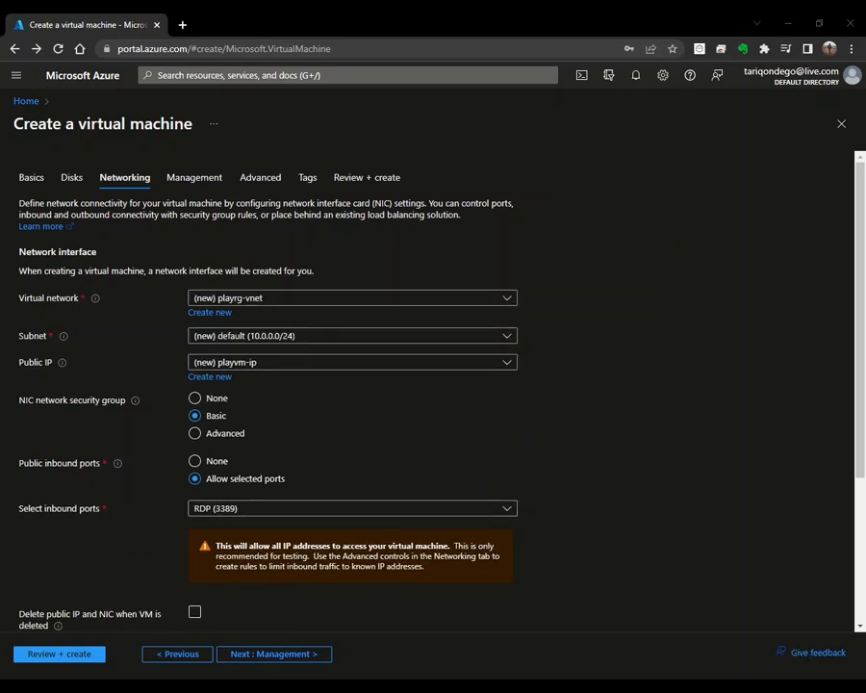
left_click(582, 366)
left_click(223, 314)
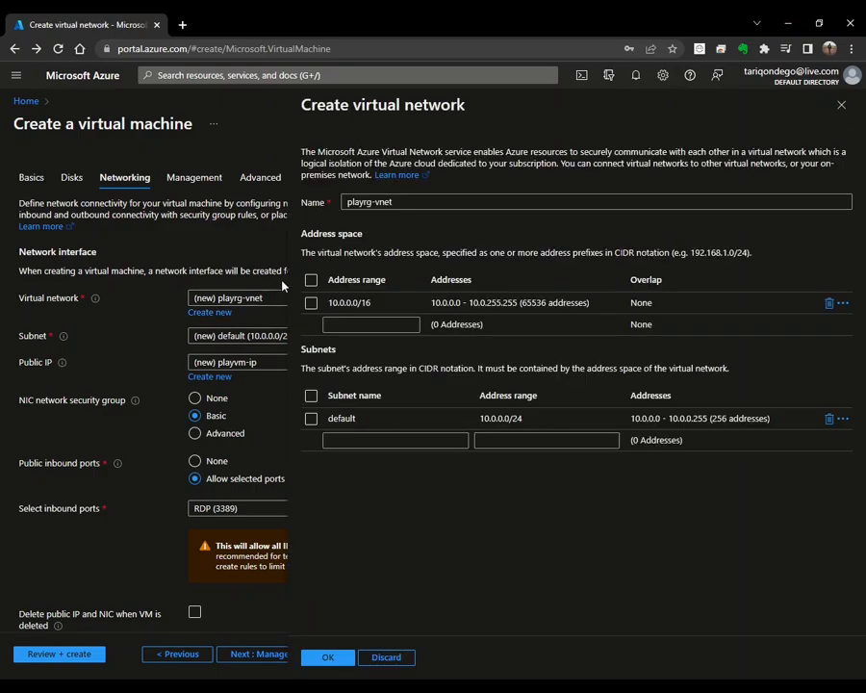
left_click(460, 203)
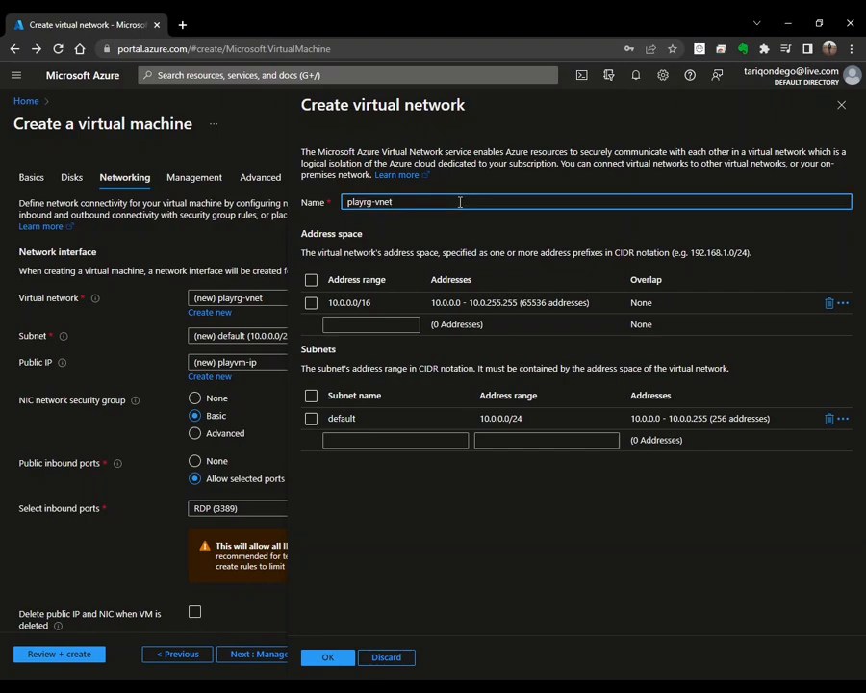
left_click(384, 324)
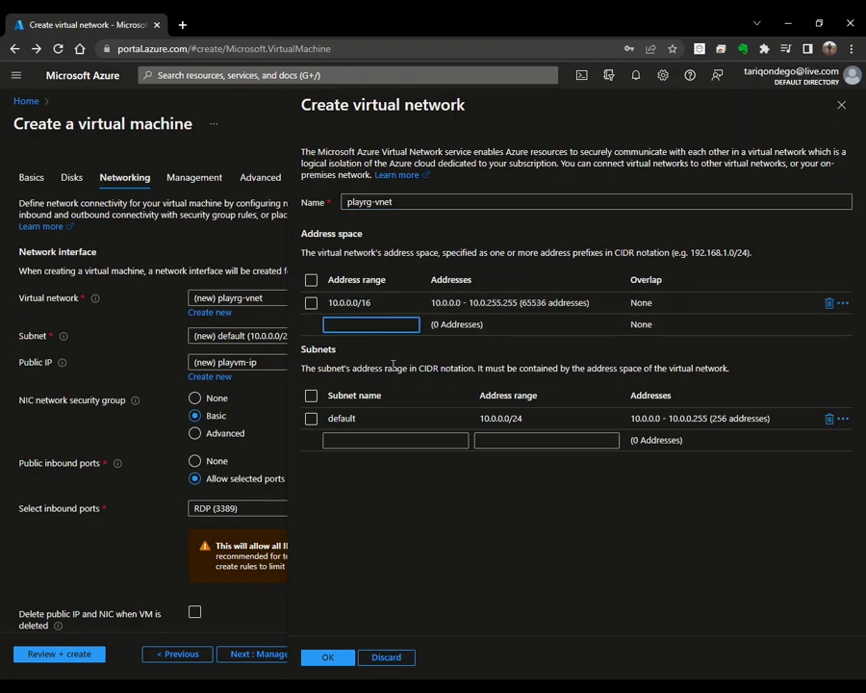
type("10.0.0.0")
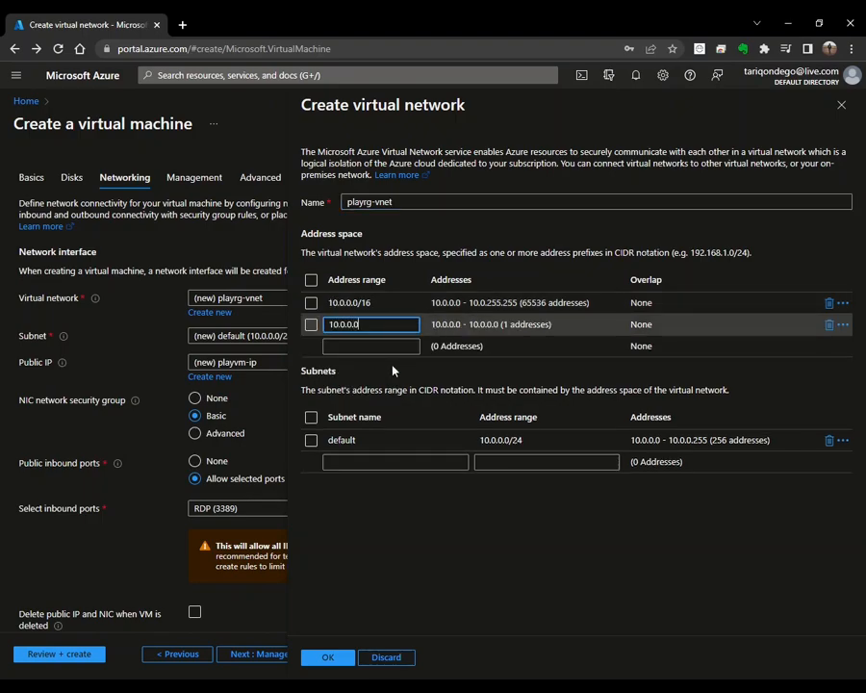
type("/17")
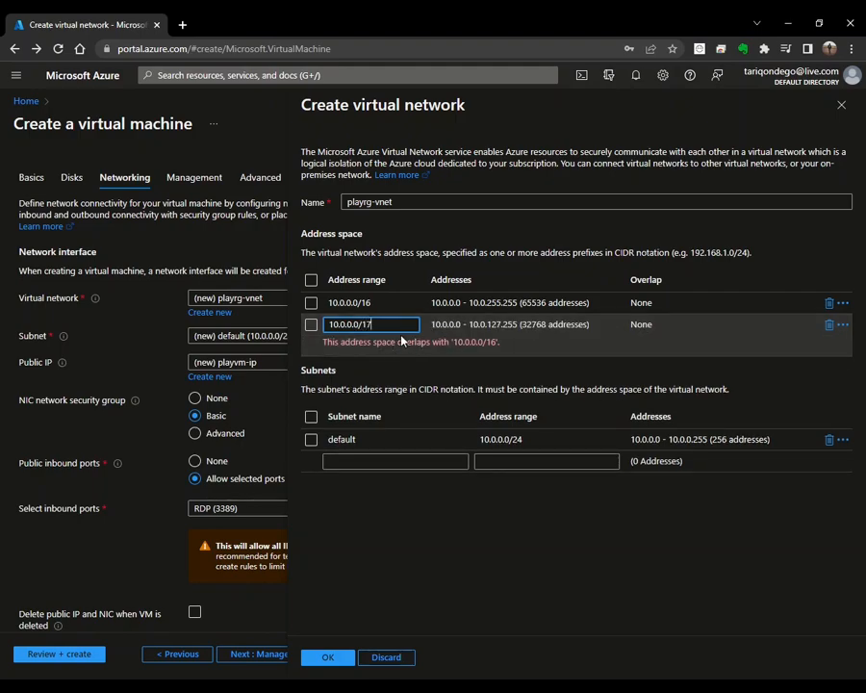
key("Left")
key("Left")
key("Left")
key("Left")
key("Left")
key("Left")
key("Left")
key("BackSpace")
type("1")
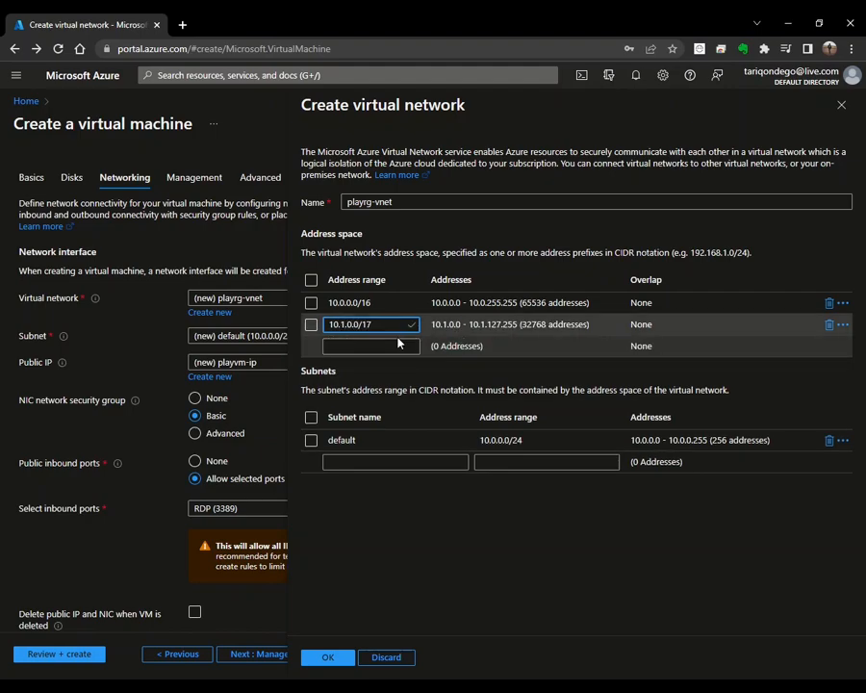
left_click(520, 461)
type("10.0.0.0/25")
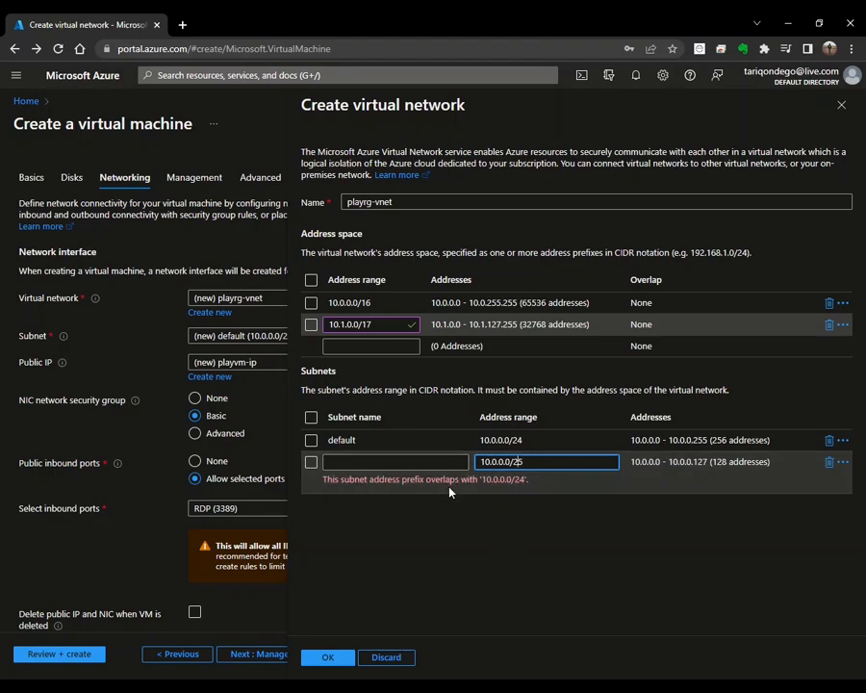
key("Left")
key("Left")
key("Left")
key("Left")
key("Left")
key("BackSpace")
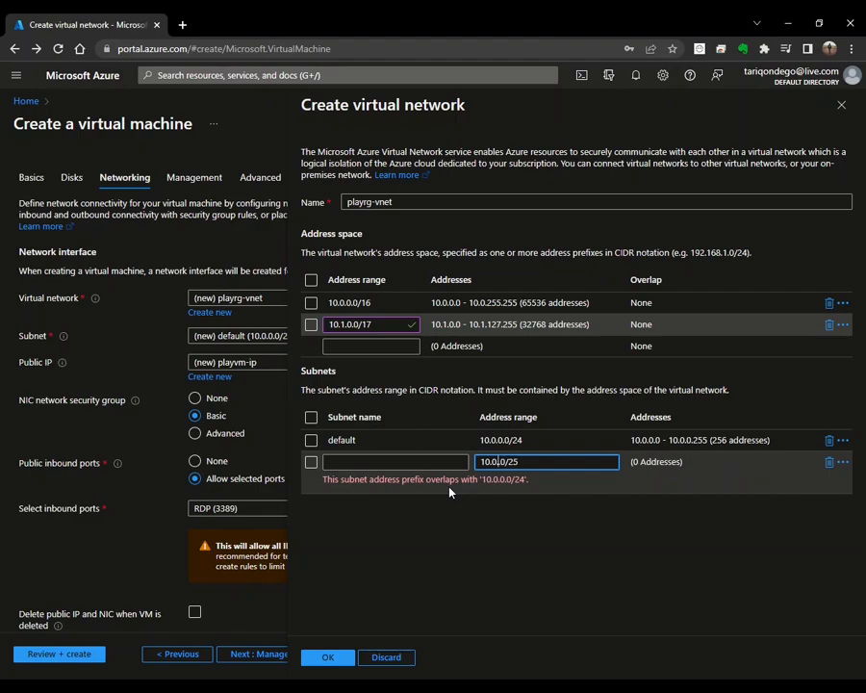
type("1.")
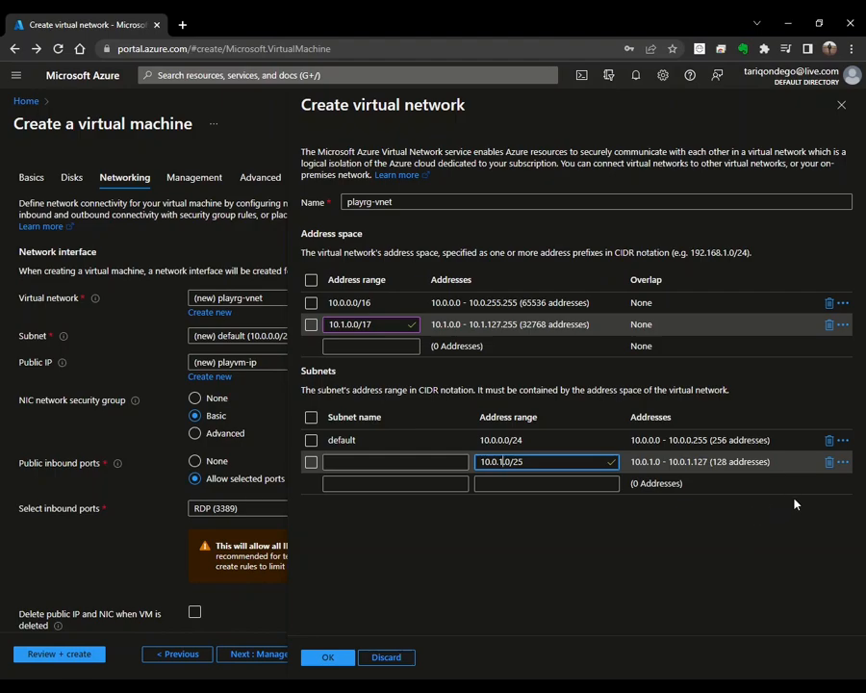
left_click(829, 463)
left_click(829, 324)
left_click(841, 105)
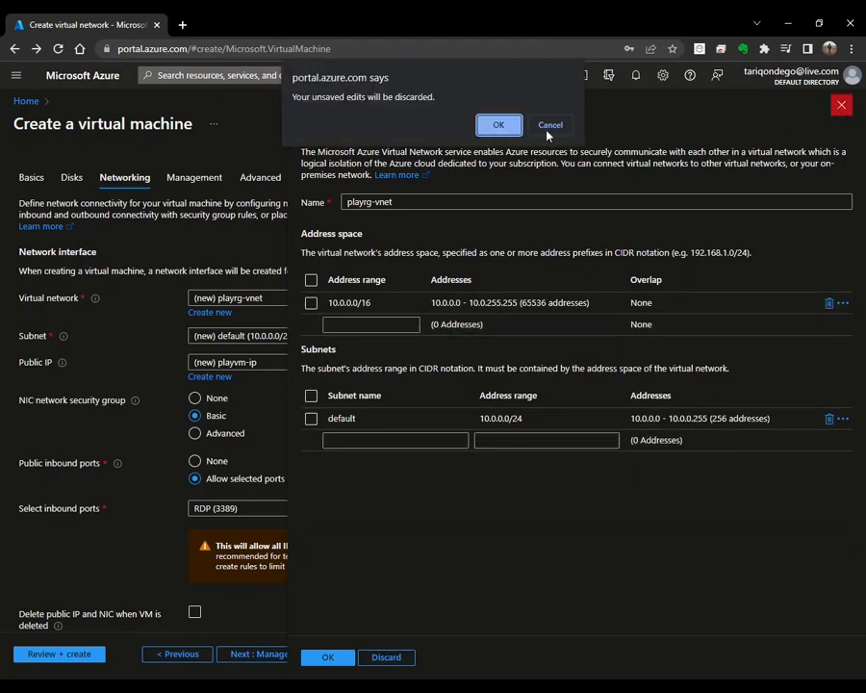
left_click(491, 126)
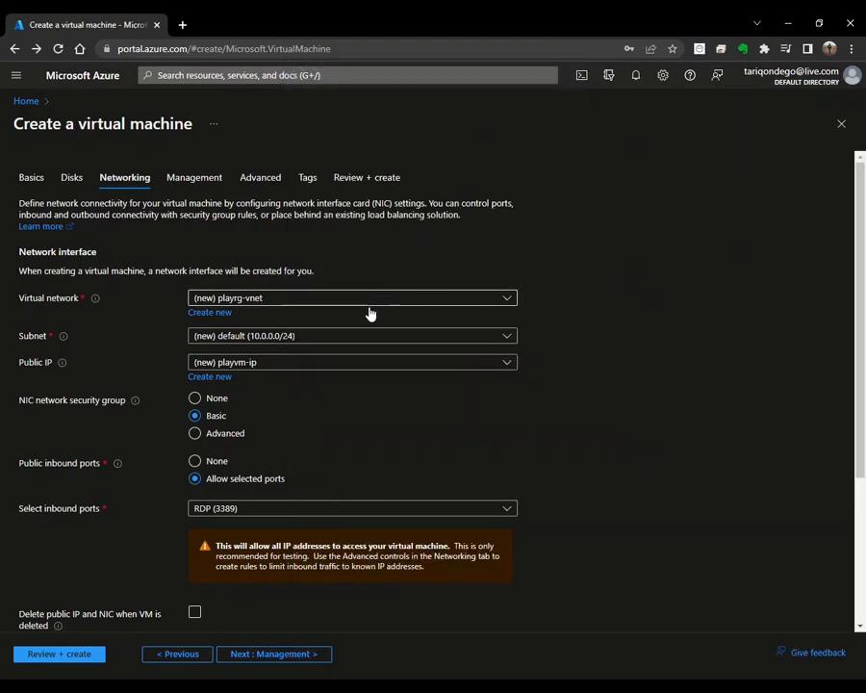
left_click(507, 371)
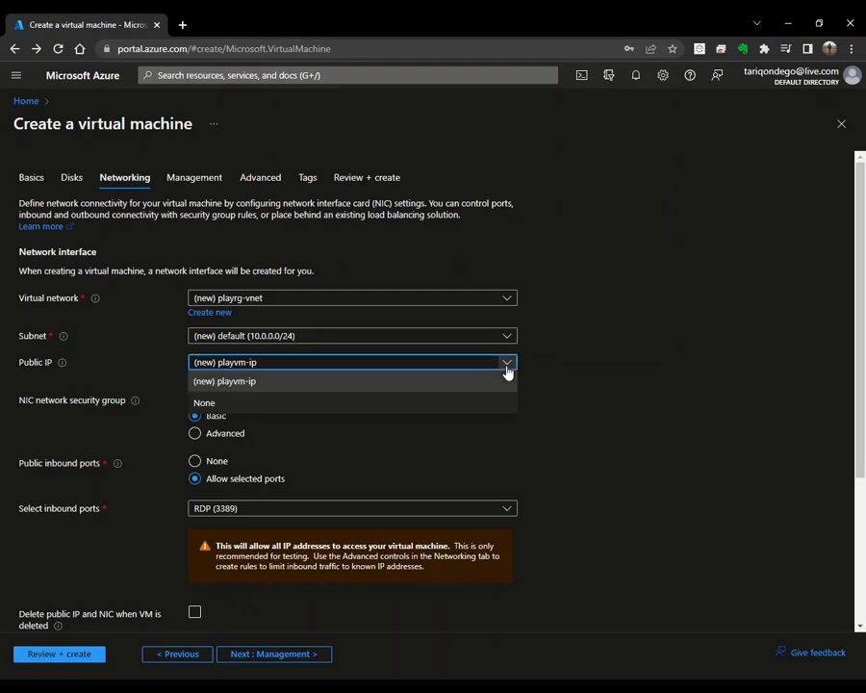
left_click(478, 440)
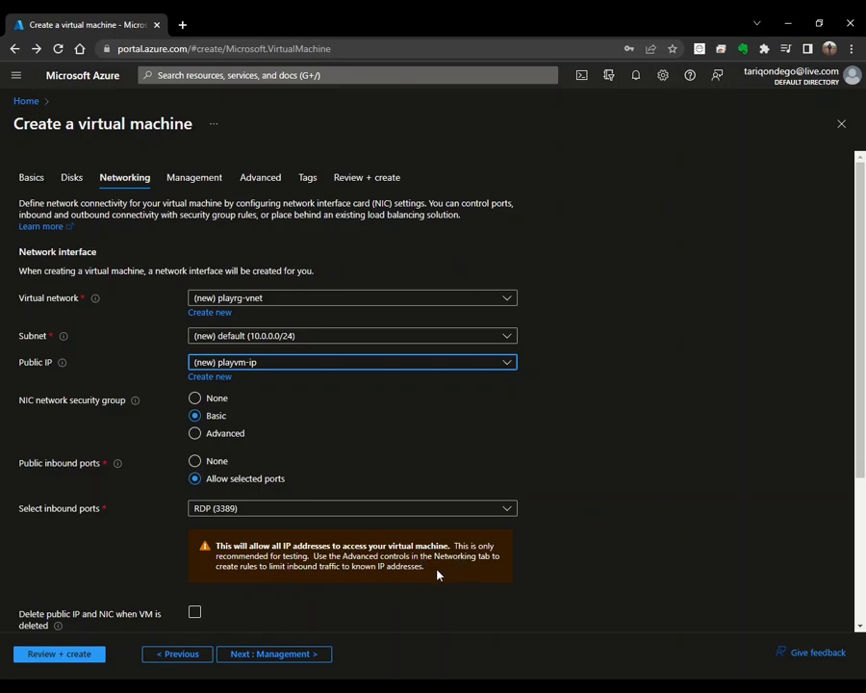
Step: Choose the Advanced NIC security group, delete public IP and NIC with the VM, and start playvm-nsg
left_click(225, 435)
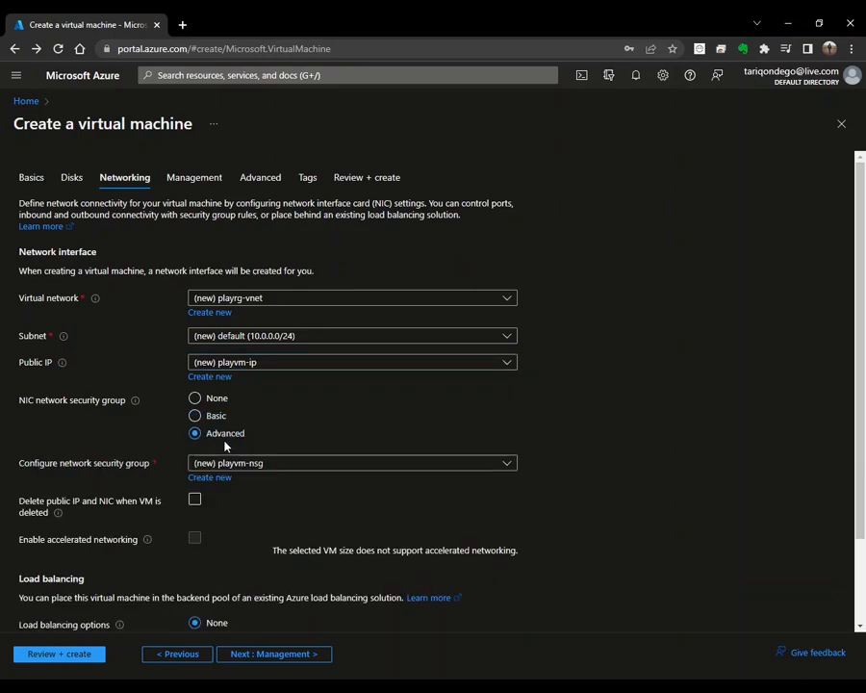
left_click(195, 498)
scroll(258, 431, "down", 2)
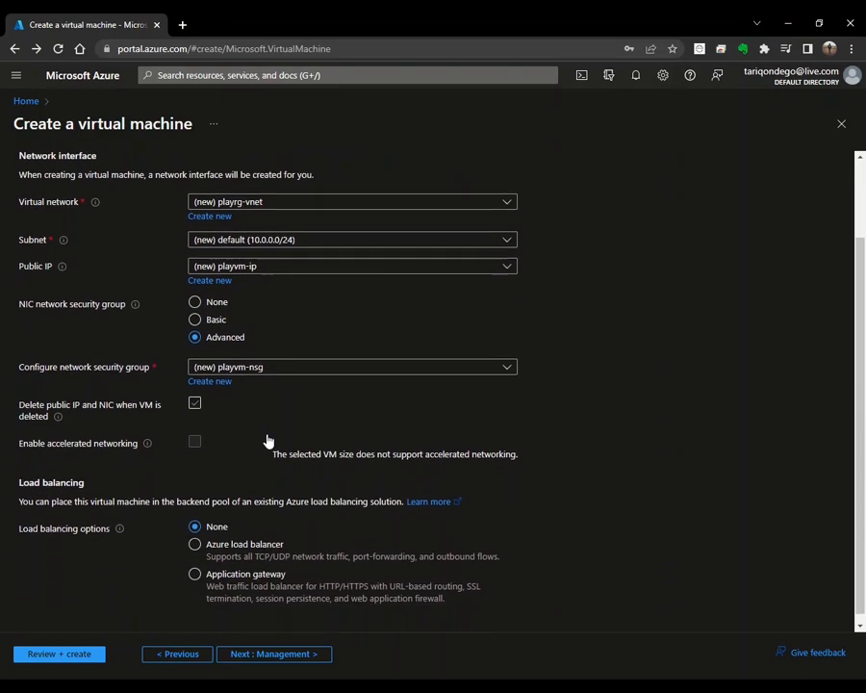
left_click(223, 374)
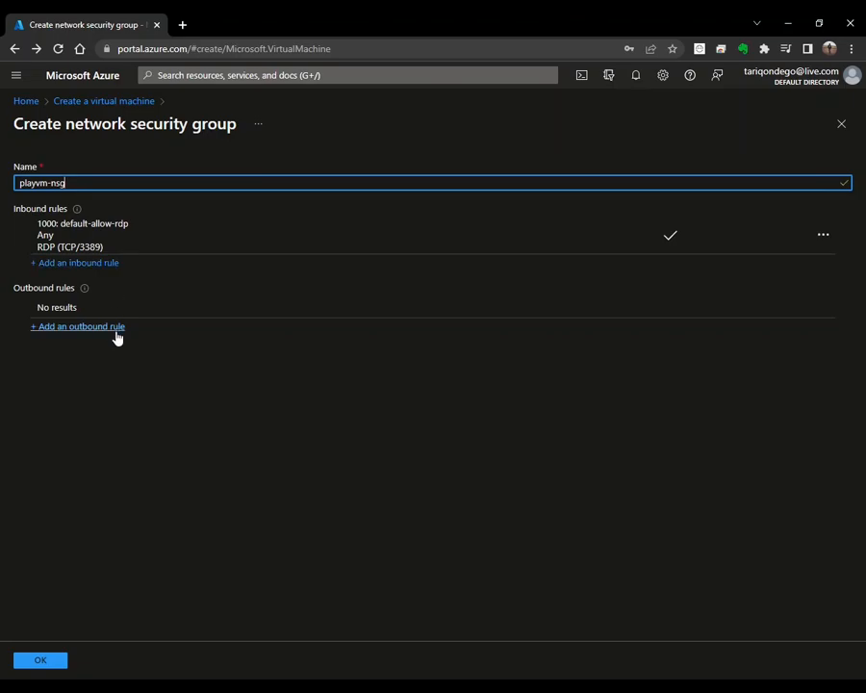
Step: Start an inbound rule and review its source, source ports and destination, all left at Any
left_click(111, 269)
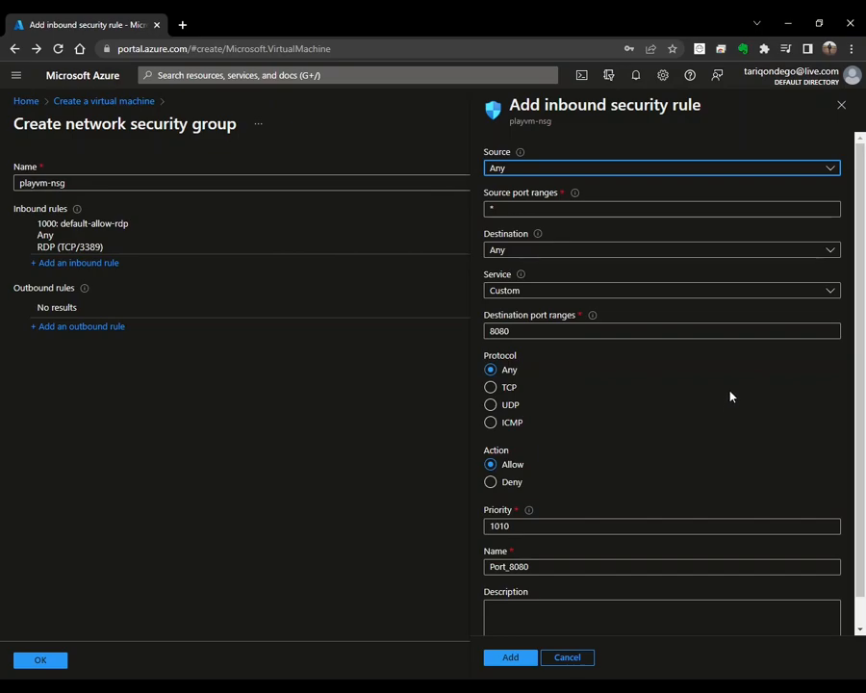
left_click(830, 169)
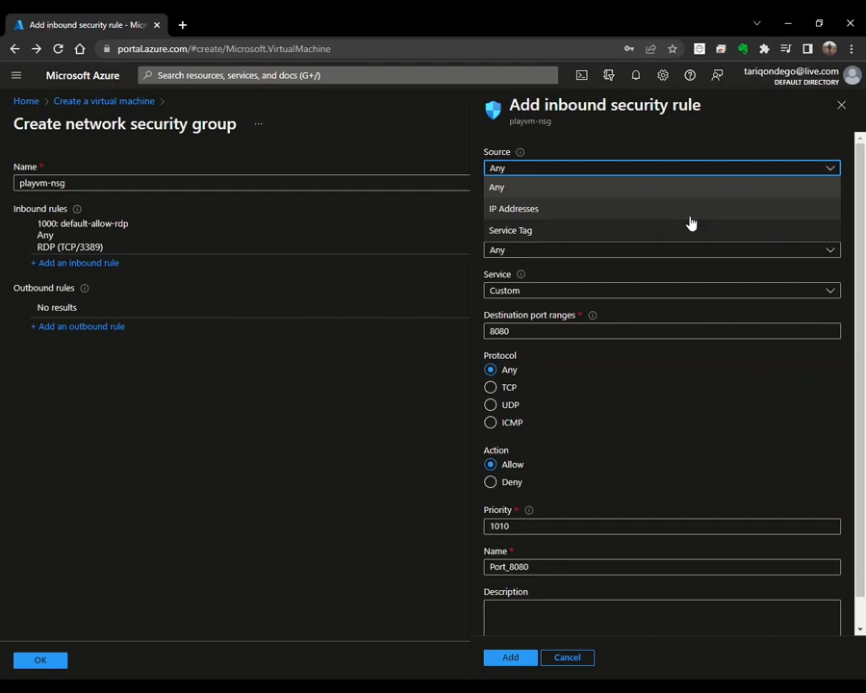
left_click(663, 189)
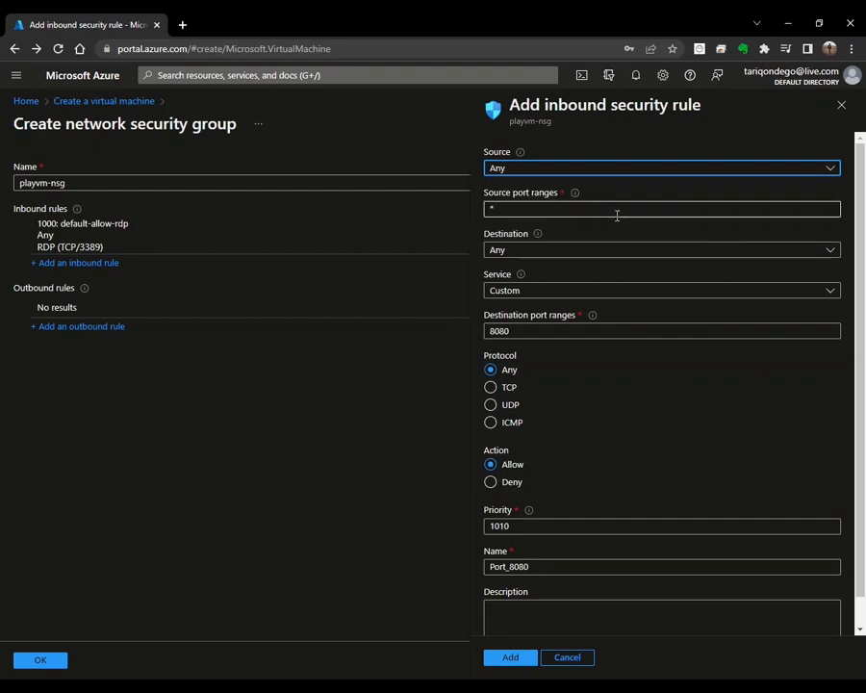
left_click(607, 209)
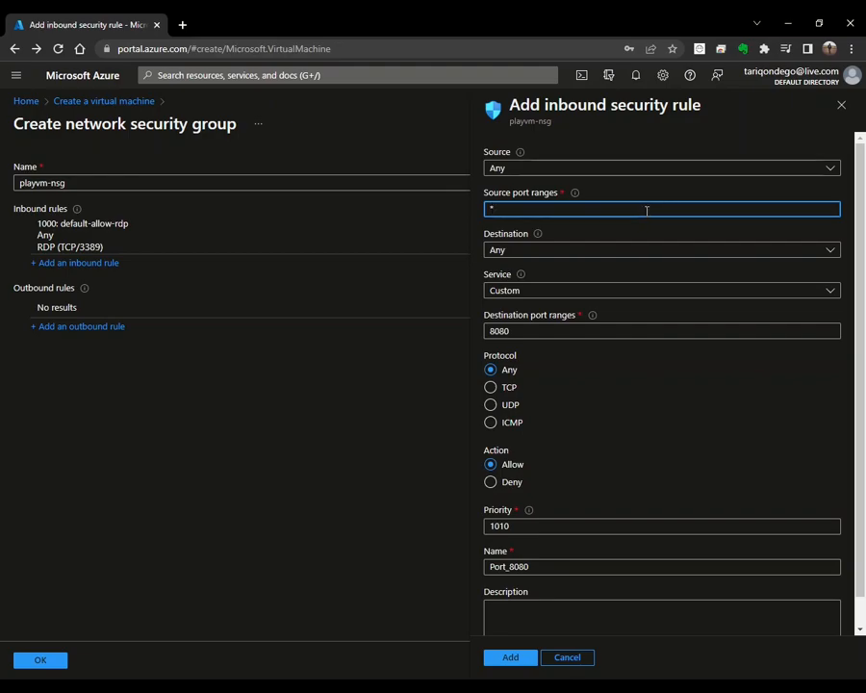
left_click(787, 250)
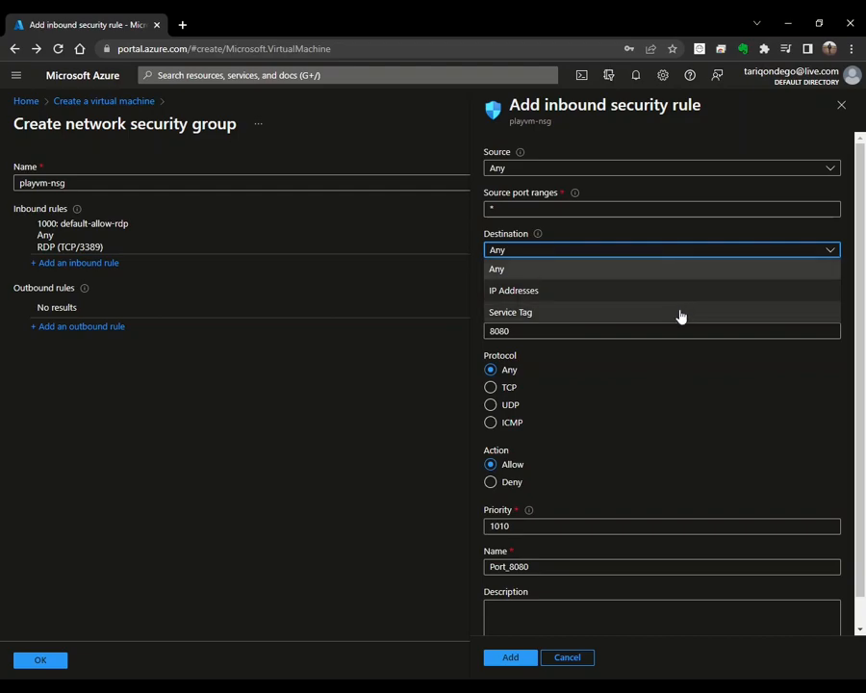
key("Escape")
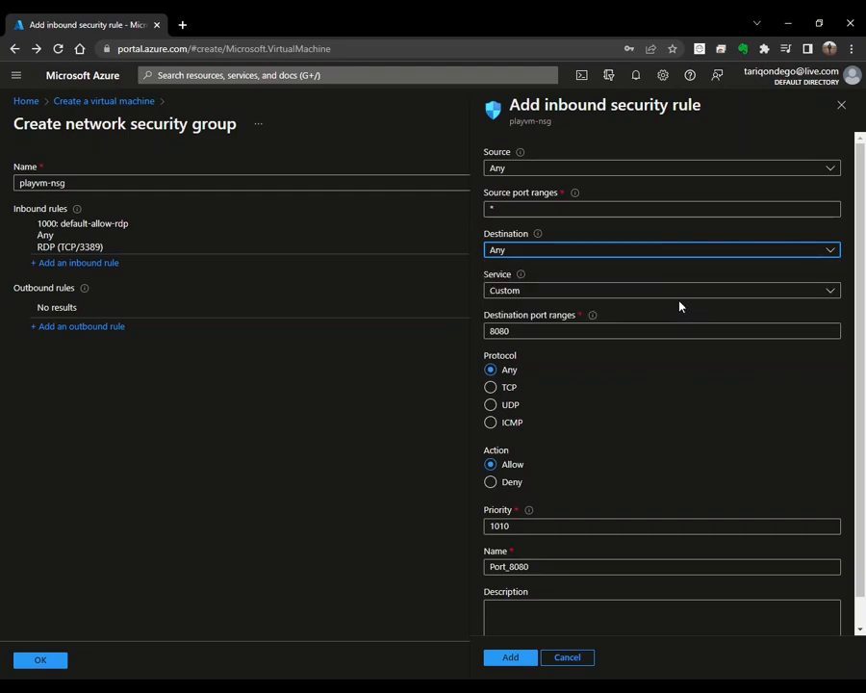
Step: Review the Custom service, port 8080, priority 1010 and name Port_8080, then cancel the inbound rule
left_click(822, 293)
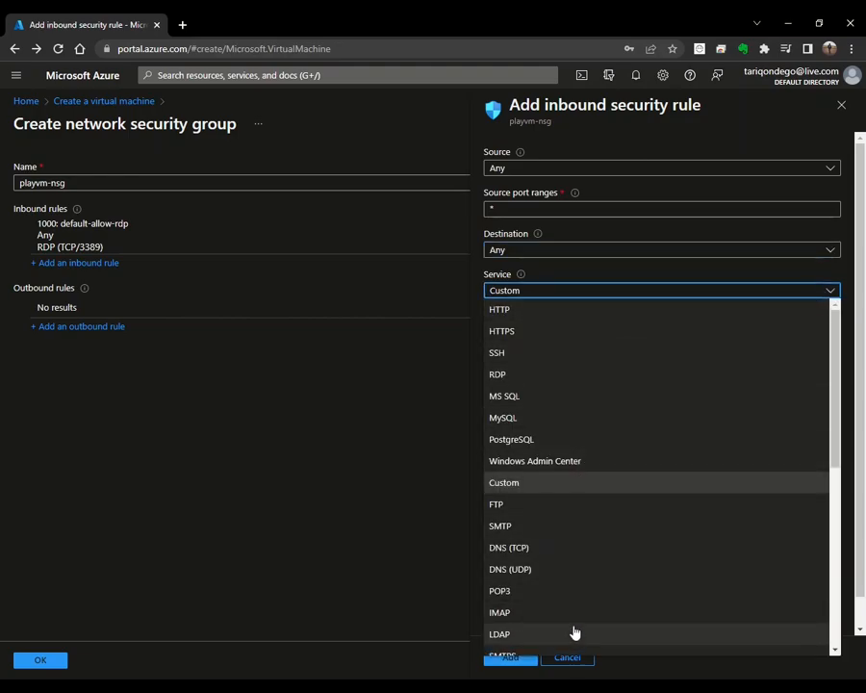
scroll(580, 595, "down", 3)
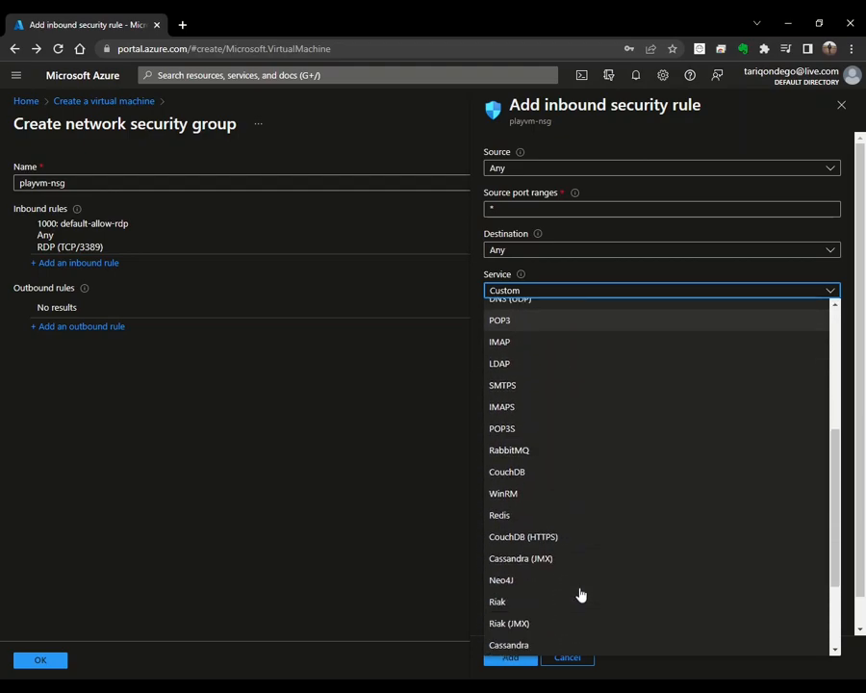
scroll(581, 595, "up", 3)
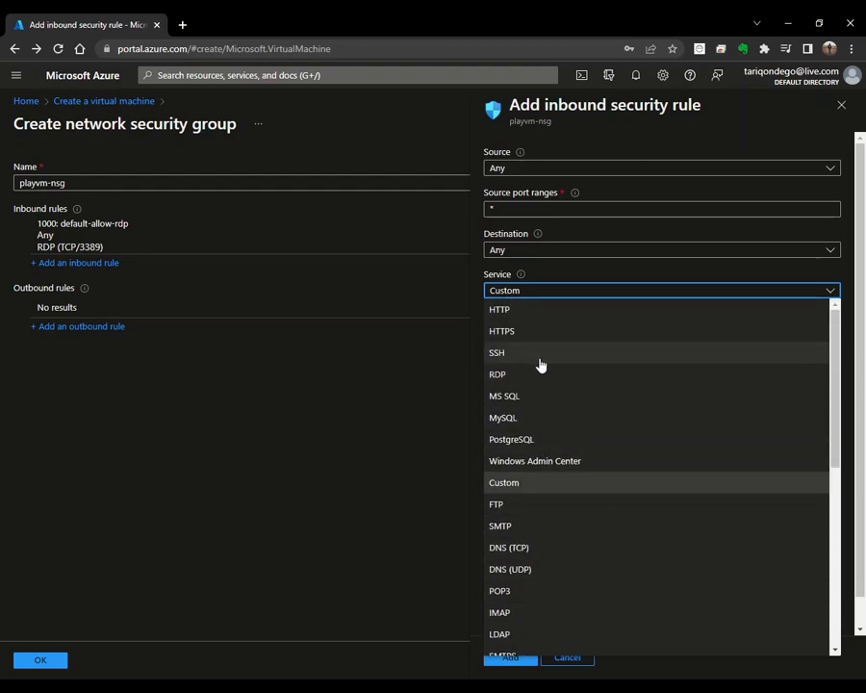
left_click(609, 483)
left_click(560, 331)
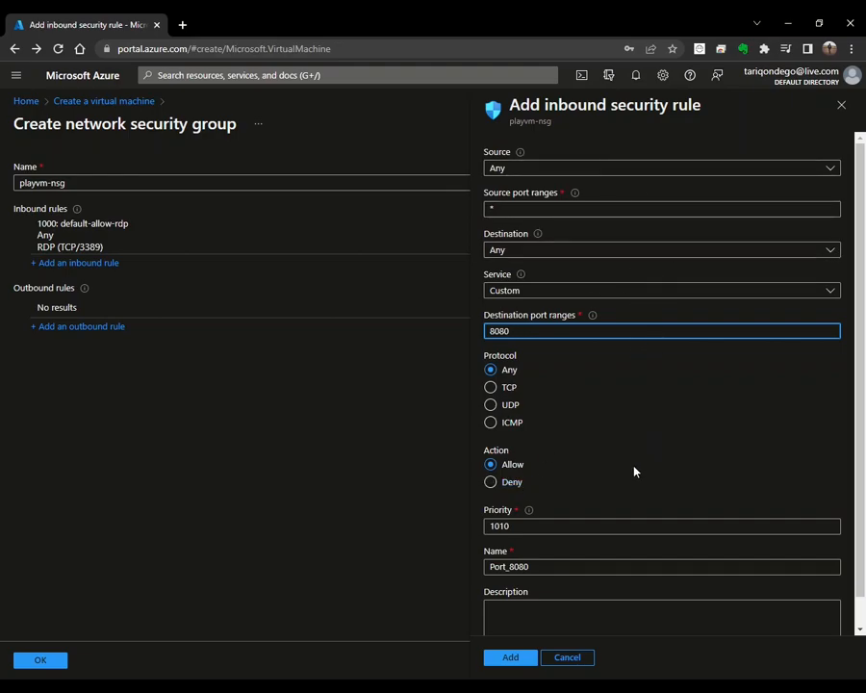
left_click(601, 525)
scroll(590, 465, "down", 1)
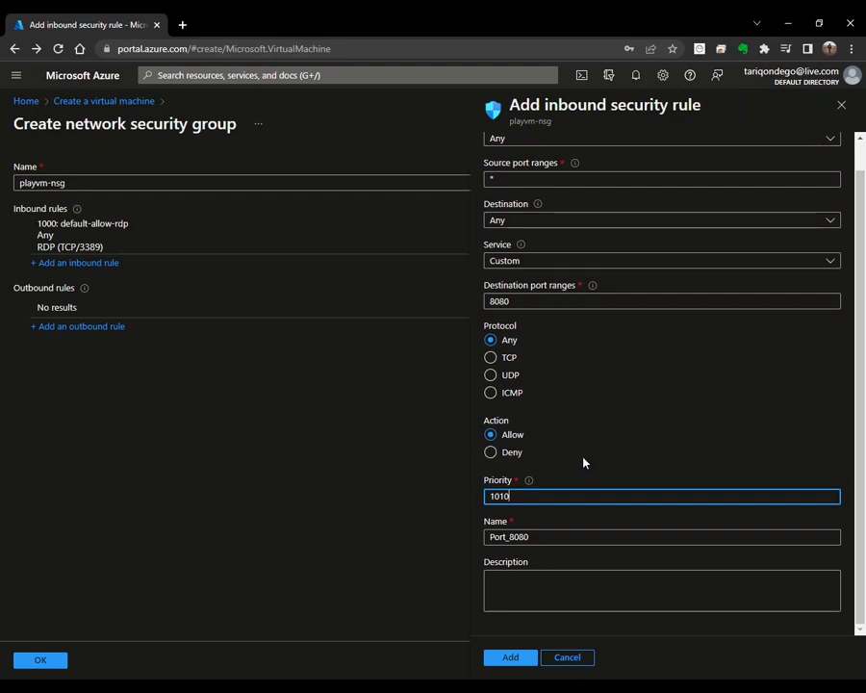
left_click(596, 536)
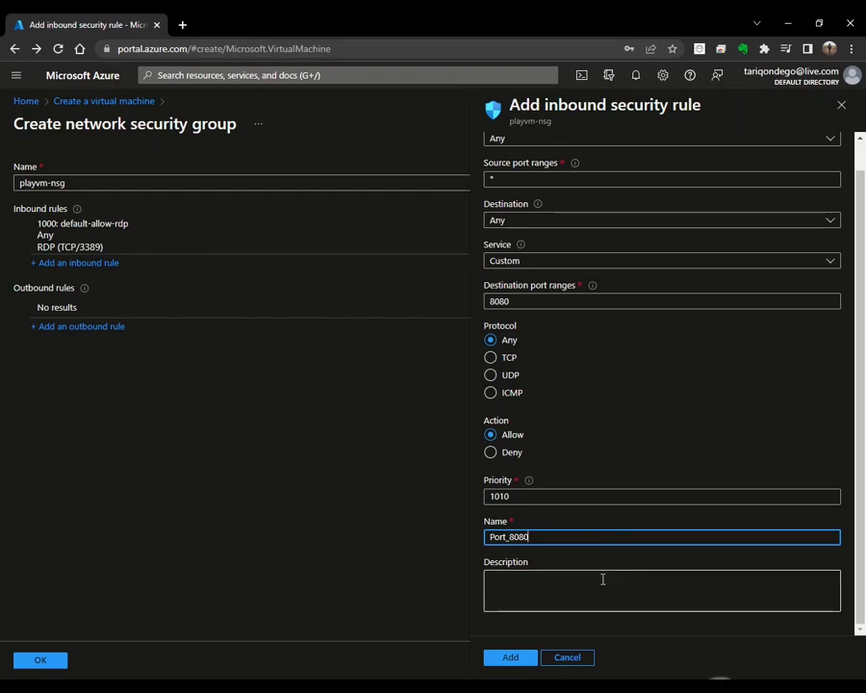
left_click(602, 578)
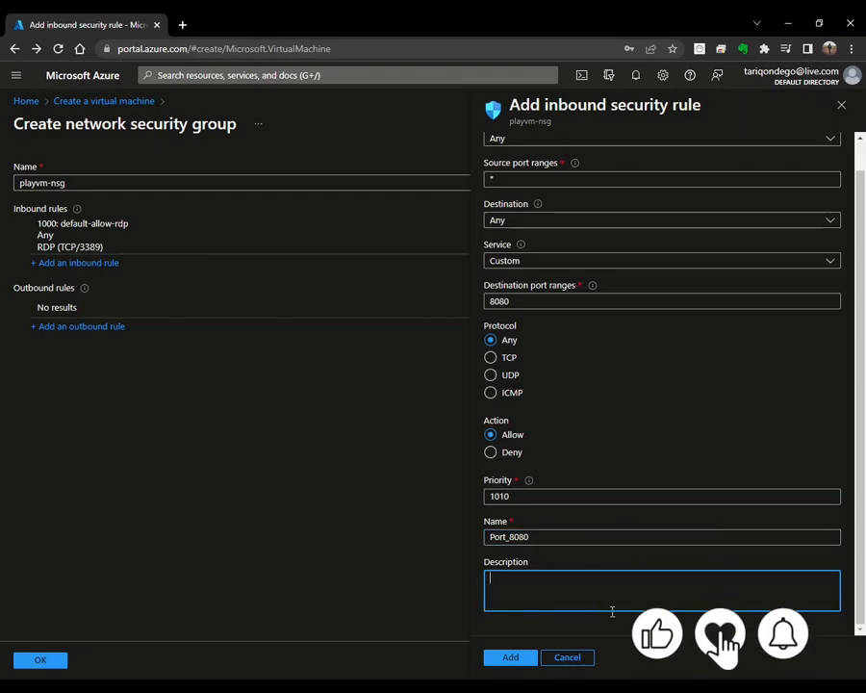
left_click(582, 660)
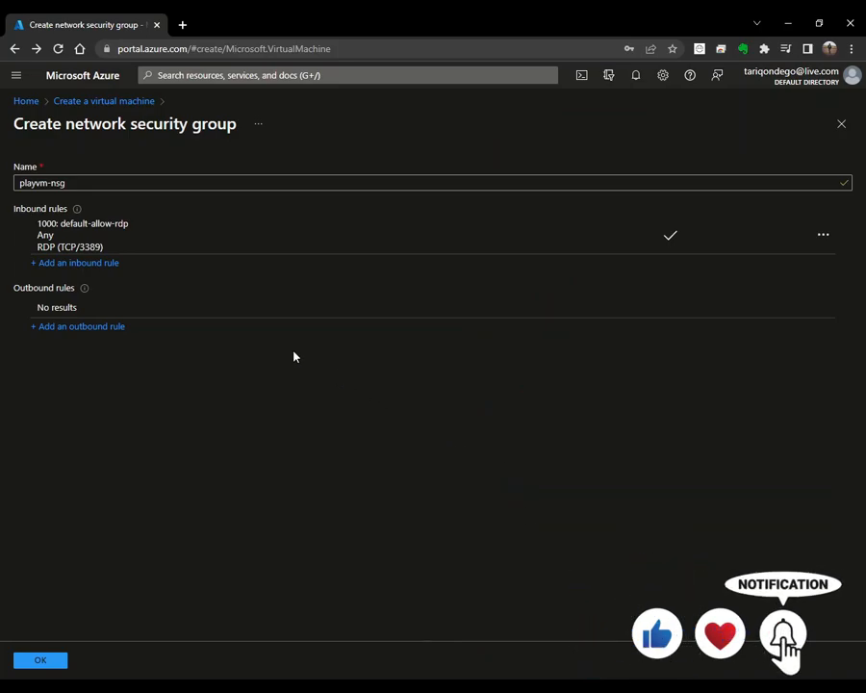
Step: Open an outbound rule, cancel it, and close the playvm-nsg security group form
left_click(100, 332)
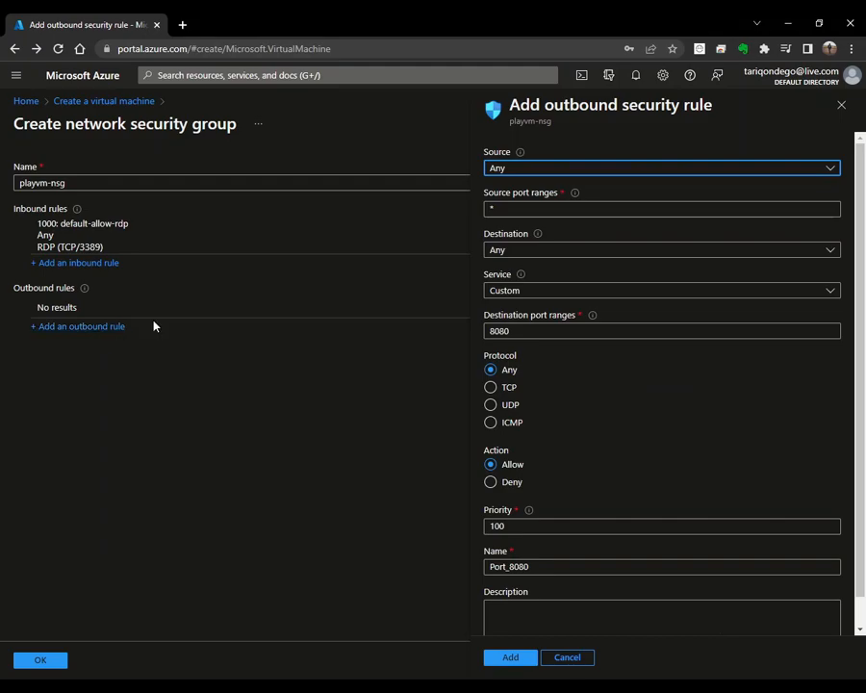
scroll(657, 459, "down", 1)
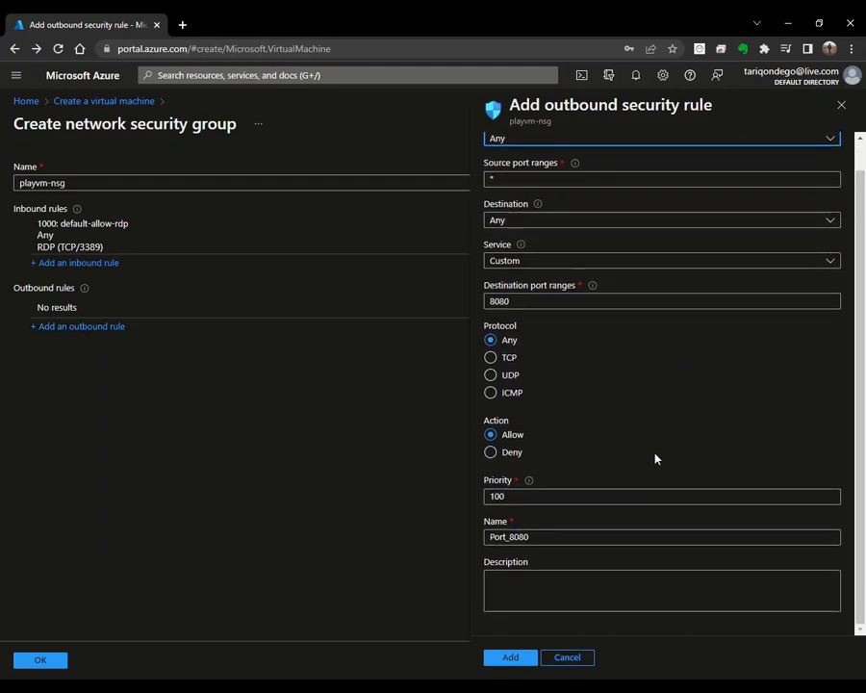
left_click(579, 661)
left_click(842, 124)
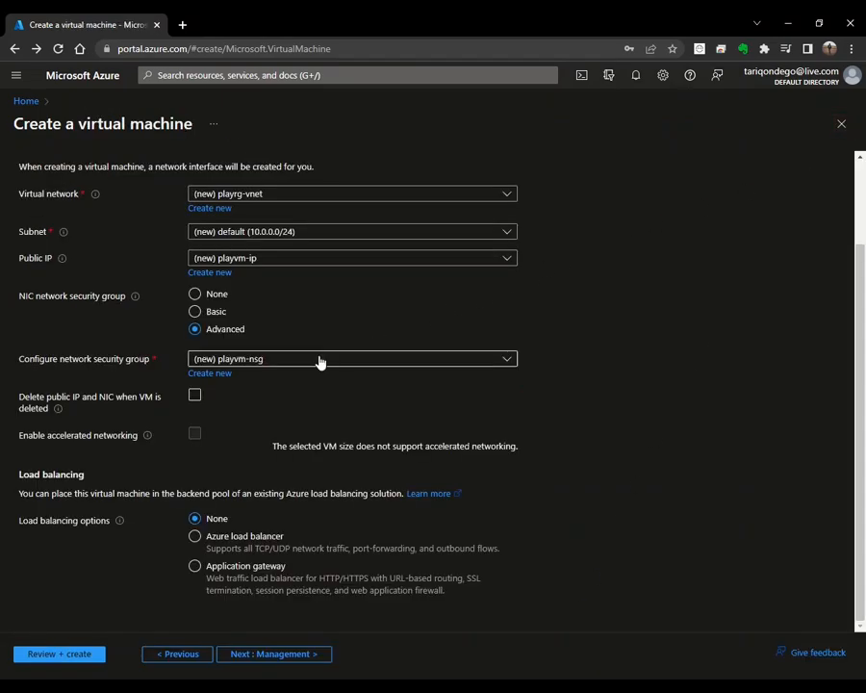
Step: Use a Basic NIC security group and delete the public IP and NIC with the VM
left_click(203, 313)
scroll(434, 328, "down", 2)
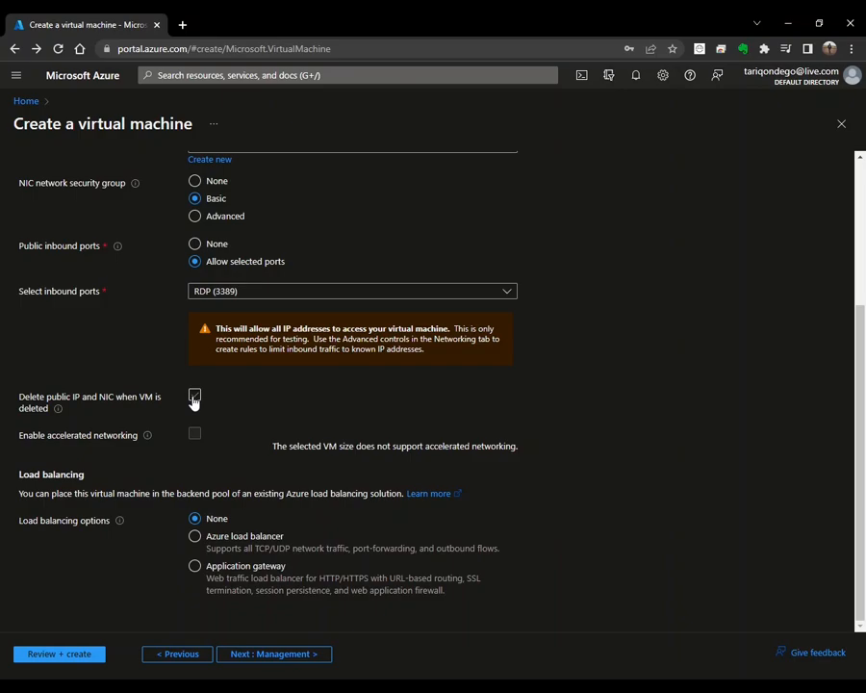
left_click(194, 399)
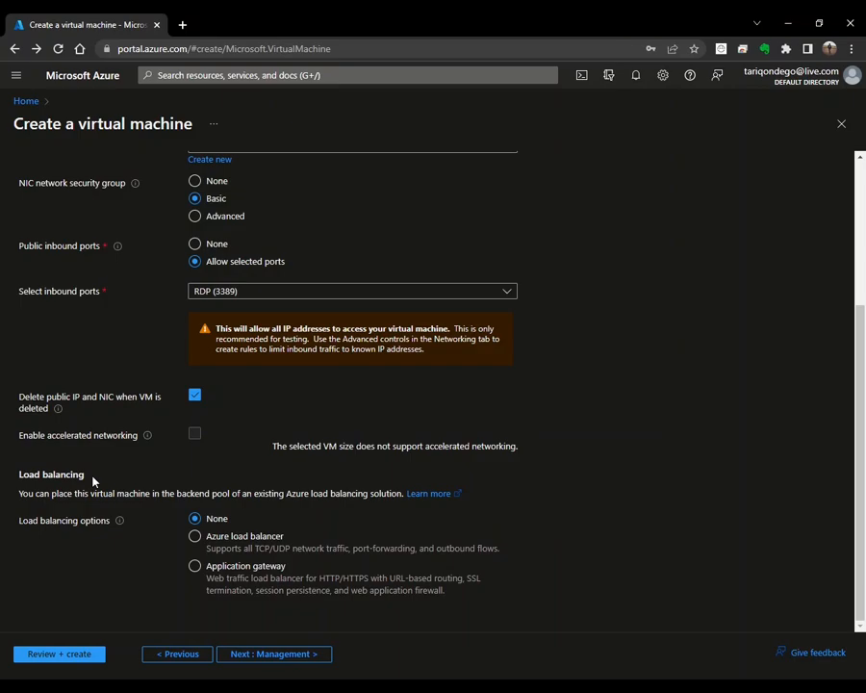
Step: Try Azure load balancer and application gateway, then reset load balancing to None and move to Management
left_click(227, 543)
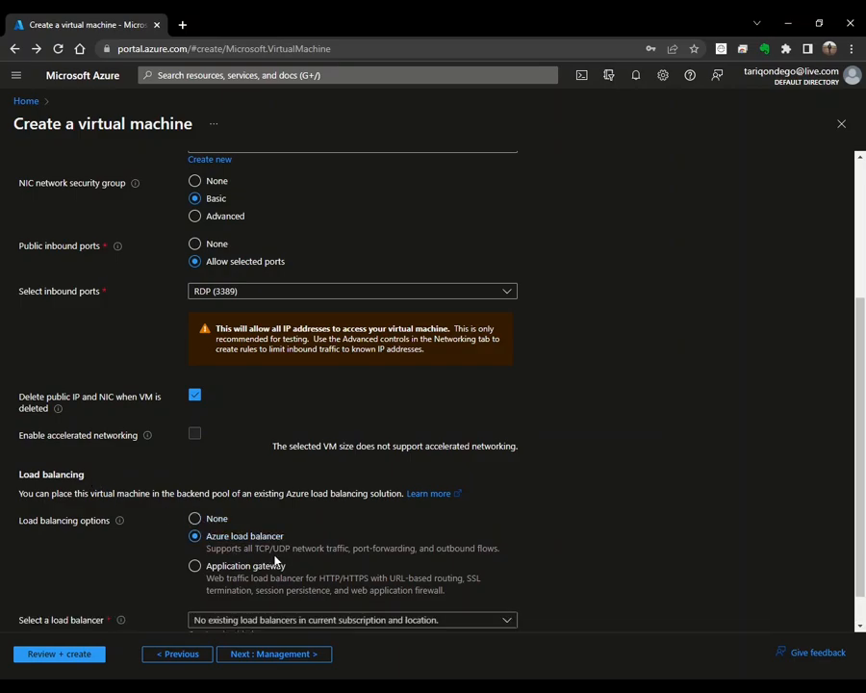
scroll(279, 549, "down", 1)
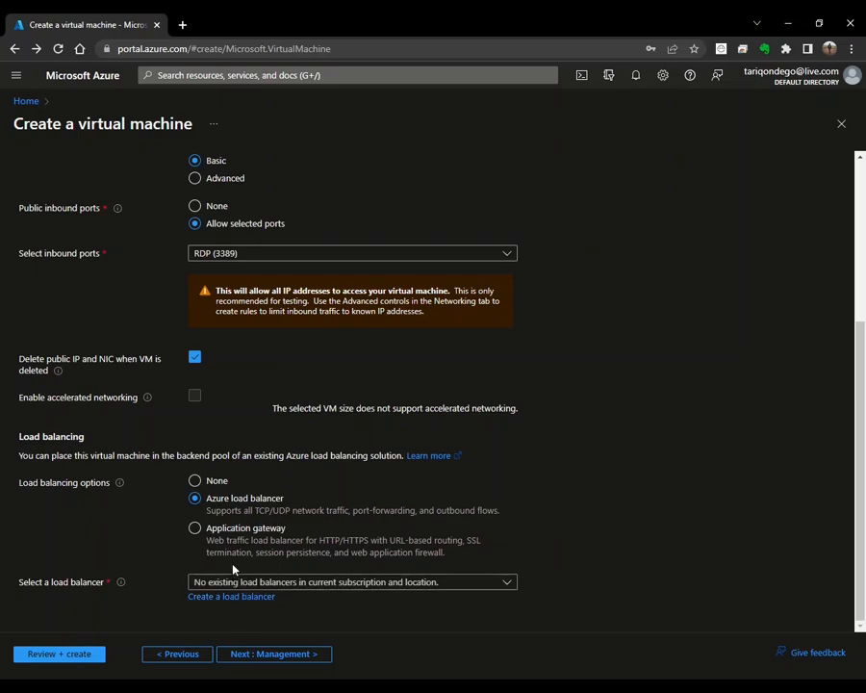
left_click(221, 541)
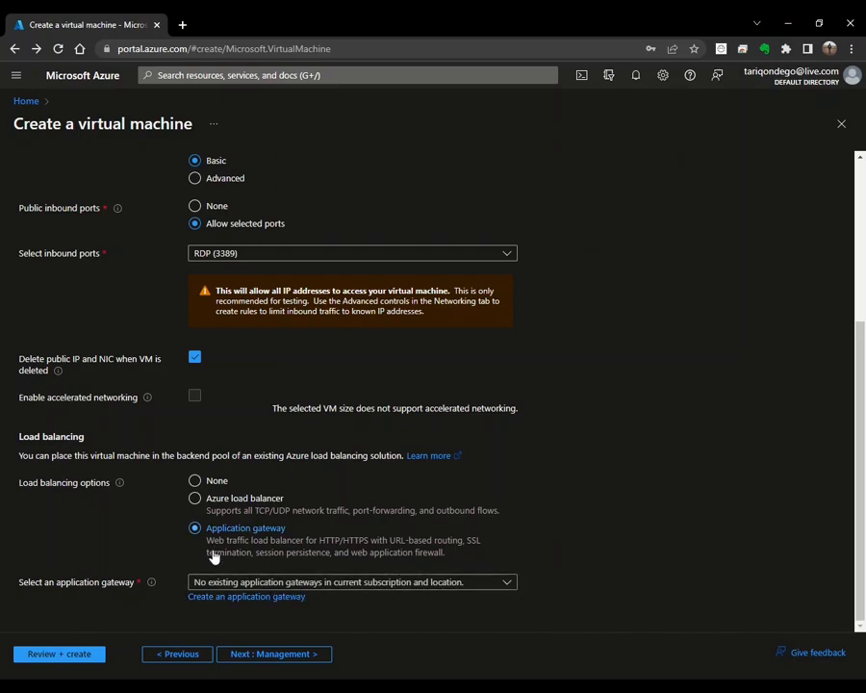
left_click(194, 480)
left_click(284, 656)
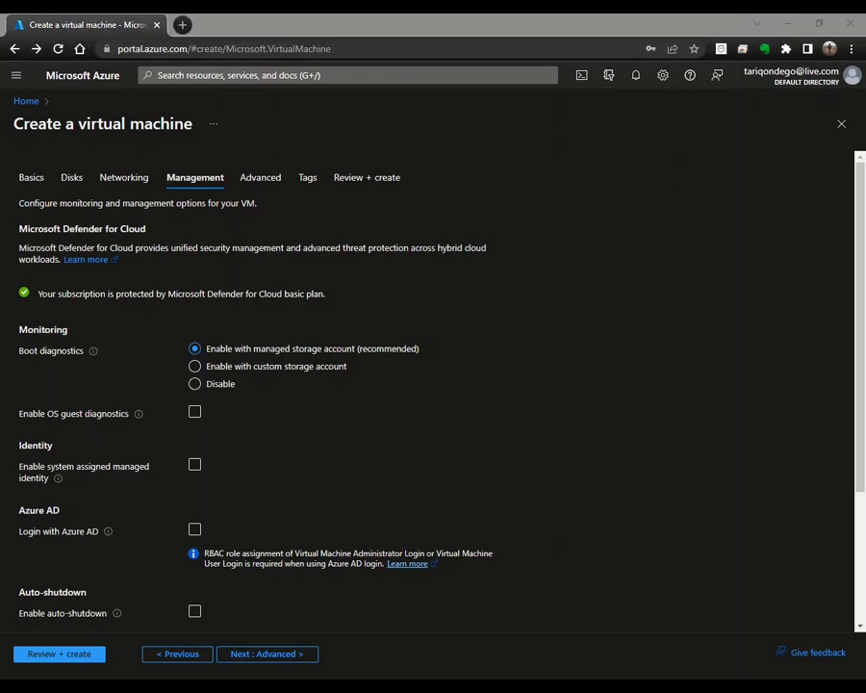
left_click(491, 325)
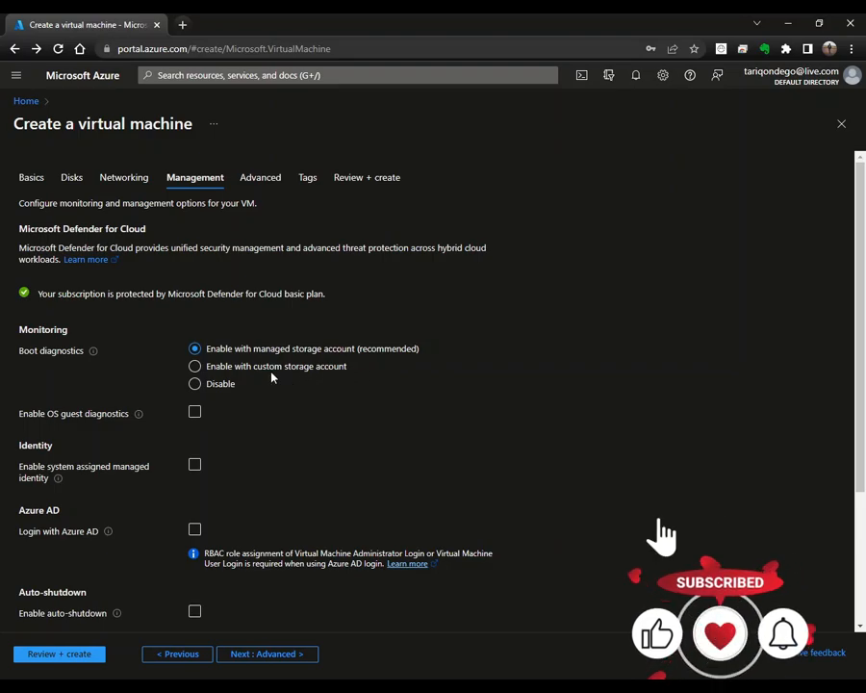
left_click(228, 369)
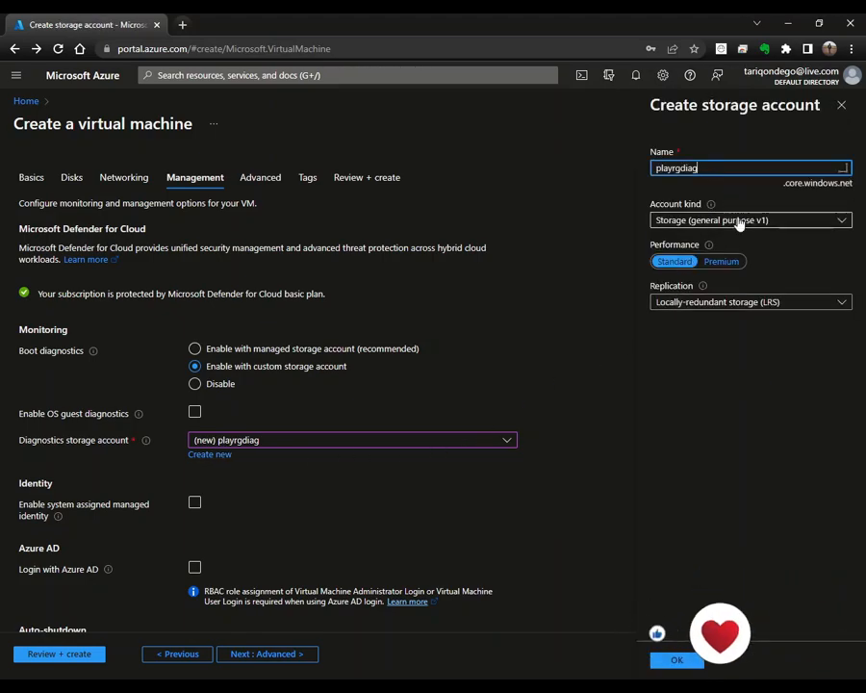
left_click(713, 303)
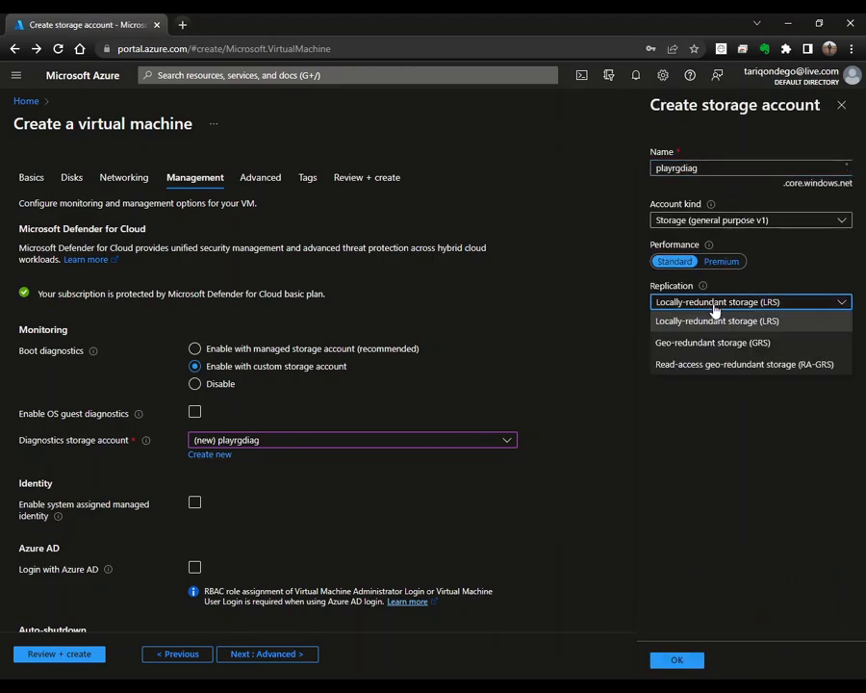
left_click(775, 394)
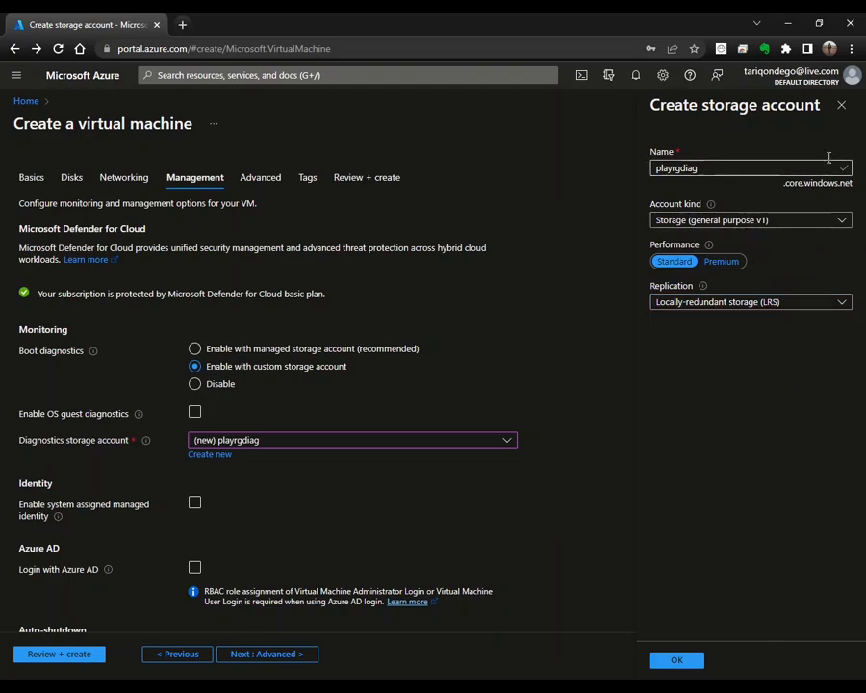
left_click(841, 108)
left_click(226, 350)
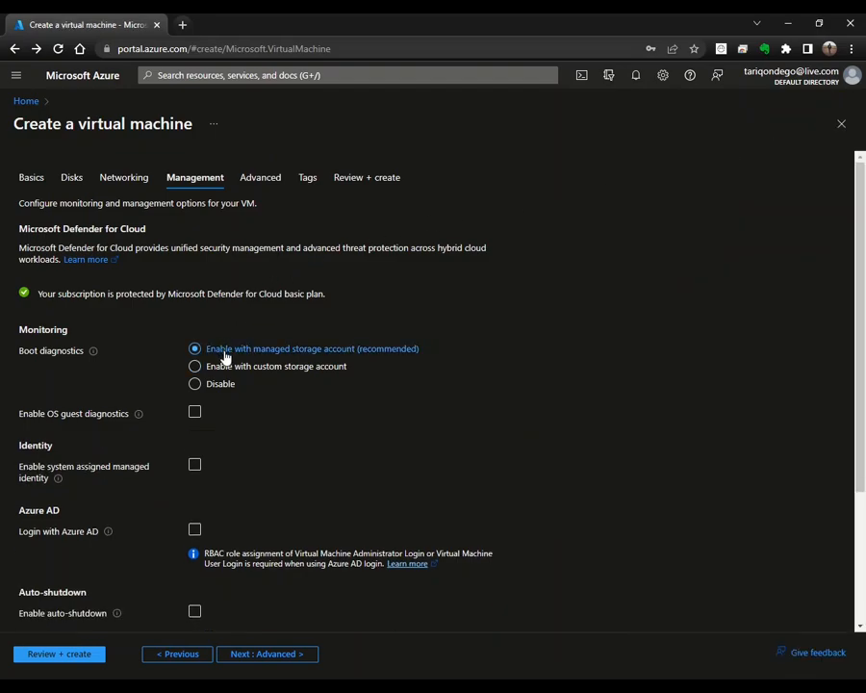
Step: Leave OS guest diagnostics off and enable the system-assigned managed identity
left_click(195, 415)
left_click(194, 416)
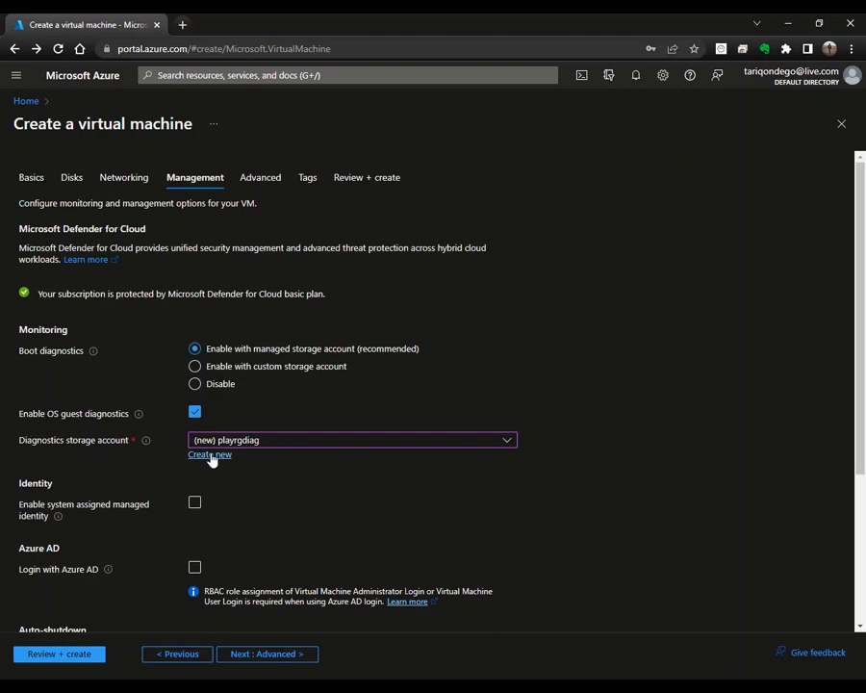
left_click(197, 416)
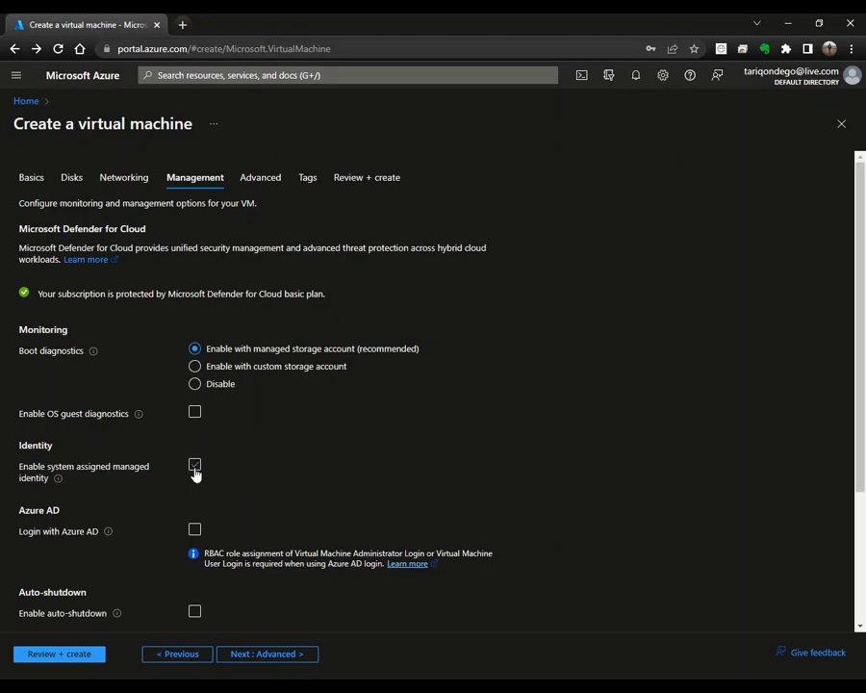
left_click(195, 467)
scroll(196, 474, "down", 2)
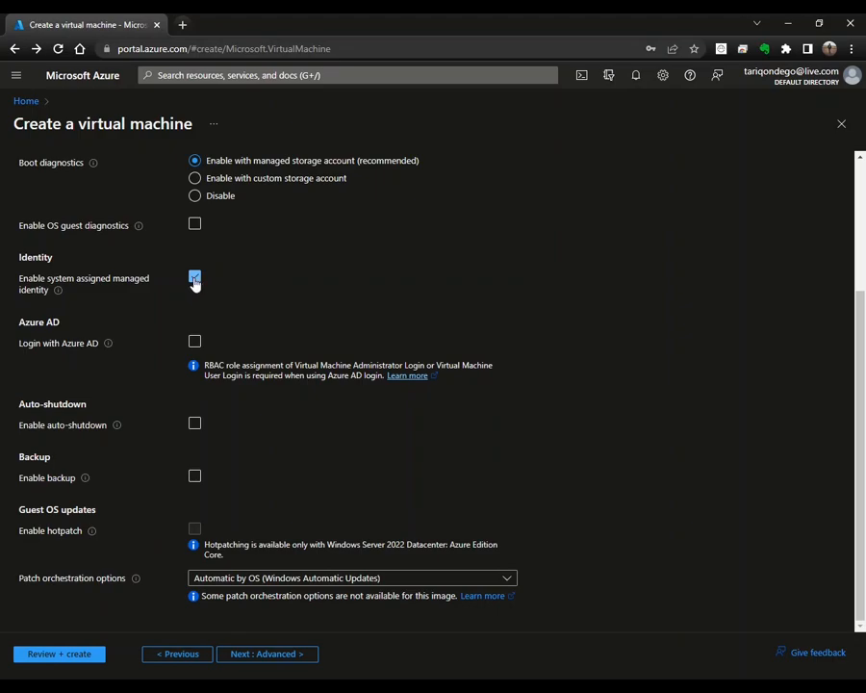
left_click(194, 279)
Step: Try Azure AD login and auto-shutdown, then switch both back off
left_click(195, 343)
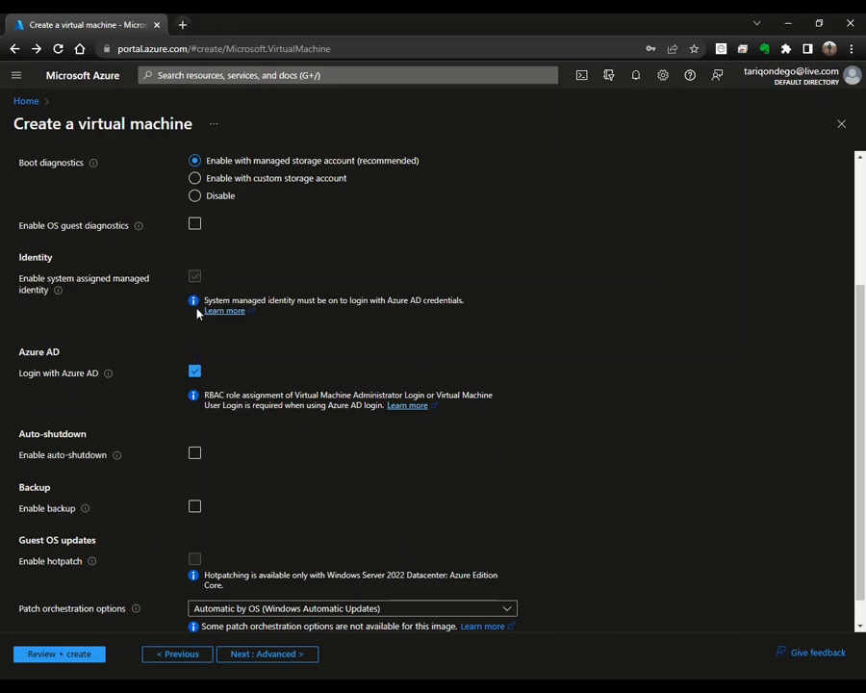
left_click(195, 370)
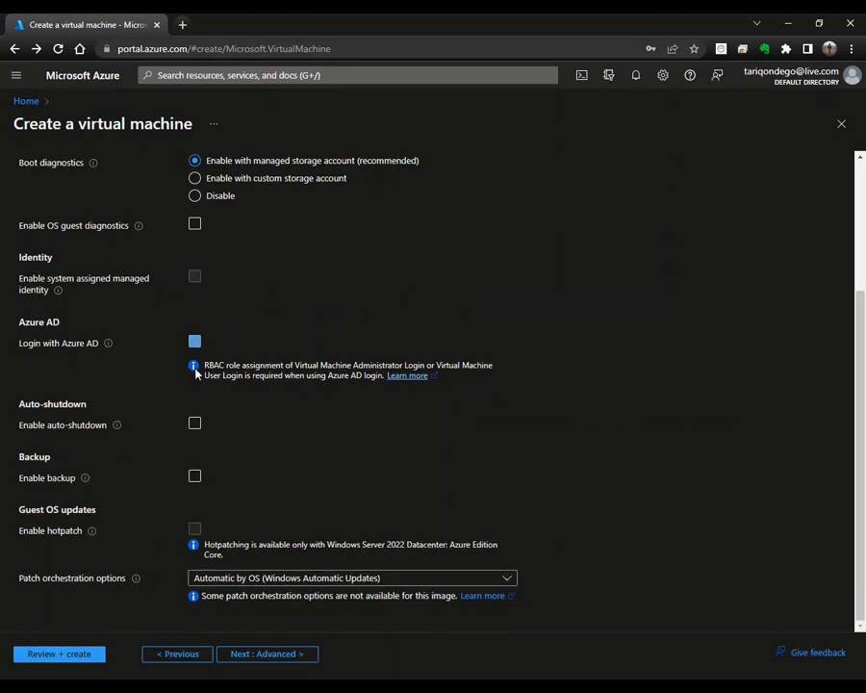
left_click(195, 424)
scroll(195, 431, "down", 2)
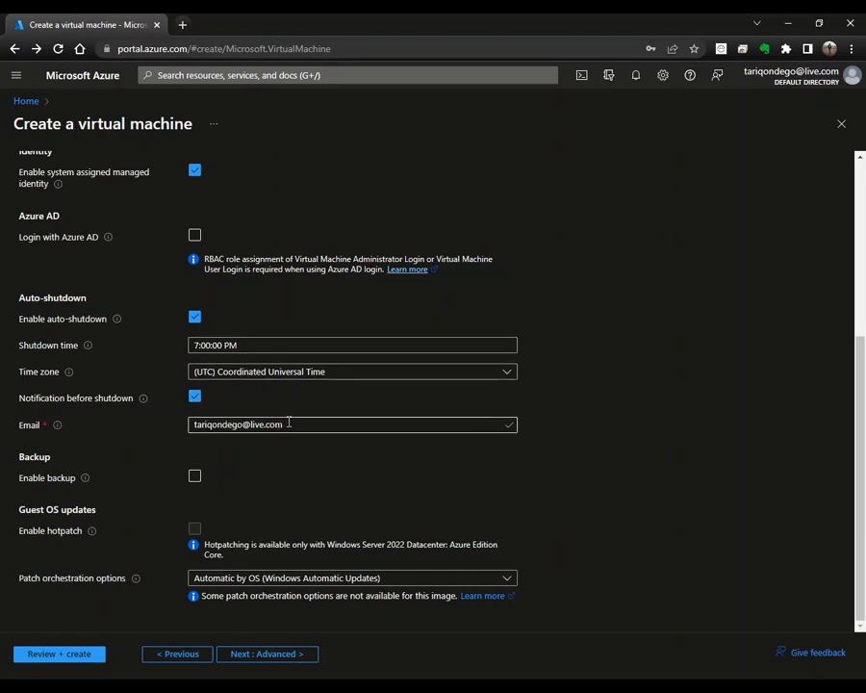
left_click(194, 319)
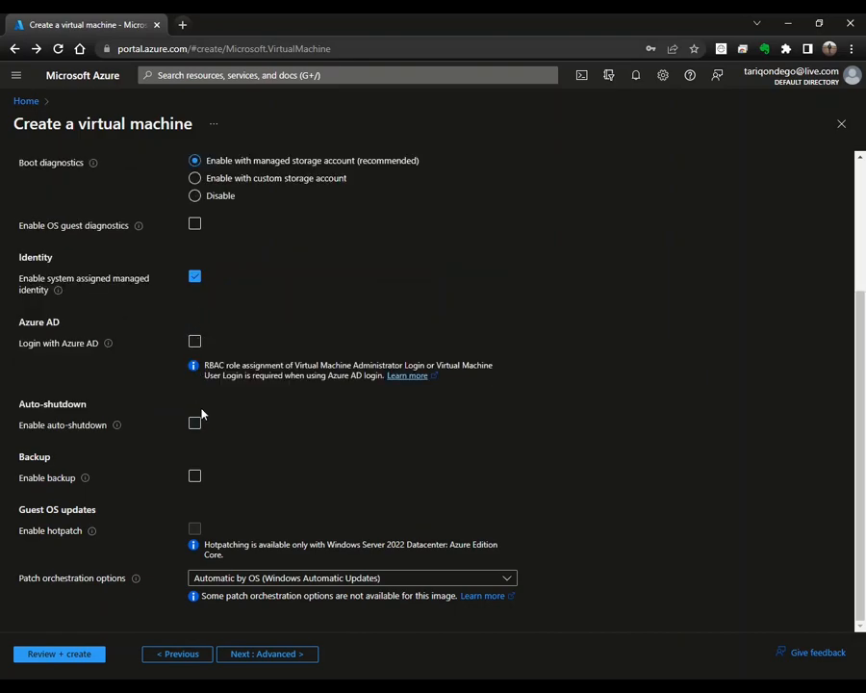
Step: Enable VM backup into the new defaultVault and choose the Standard policy subtype
left_click(193, 477)
scroll(265, 449, "down", 2)
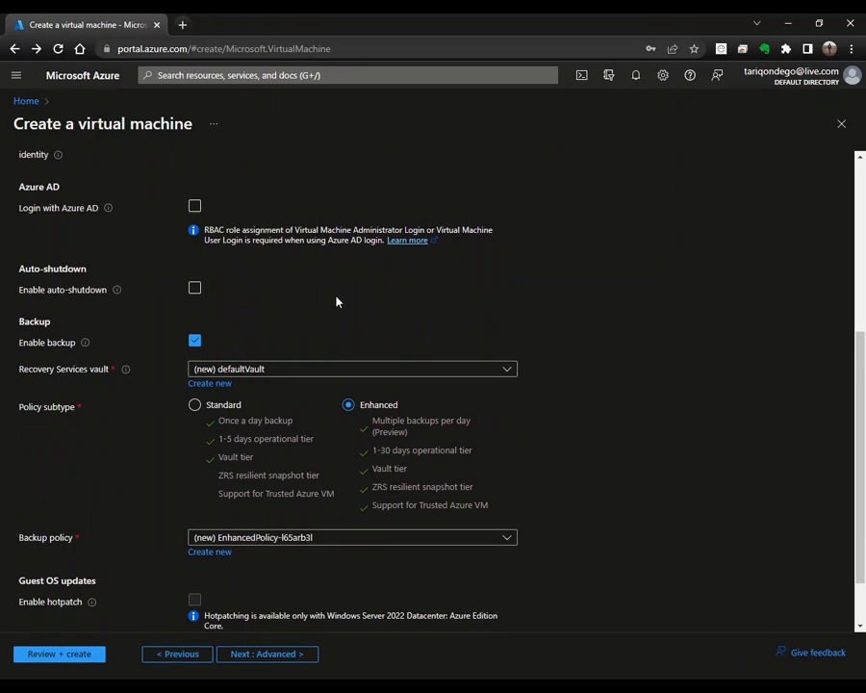
scroll(334, 300, "down", 1)
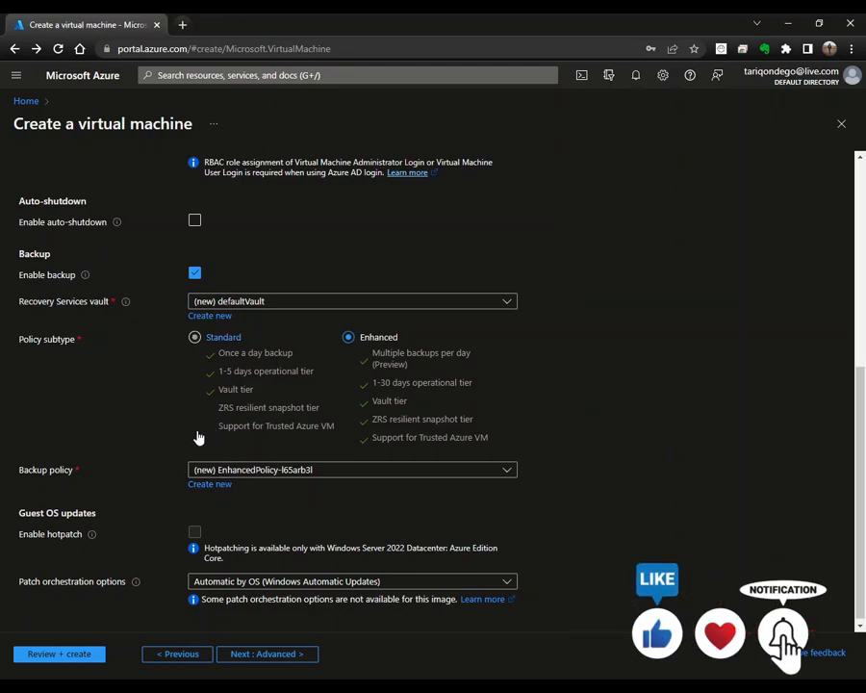
left_click(203, 317)
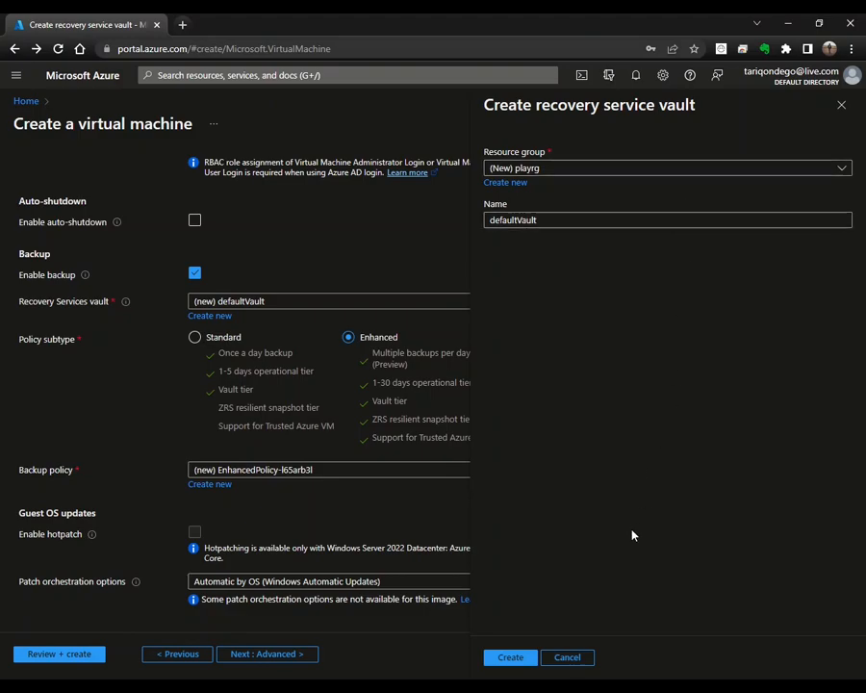
left_click(584, 659)
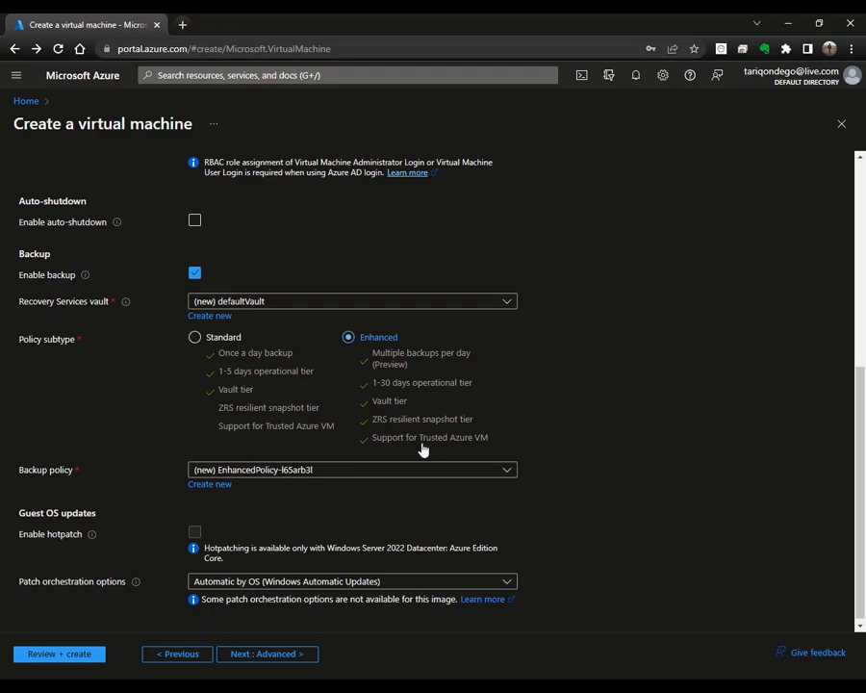
left_click(195, 337)
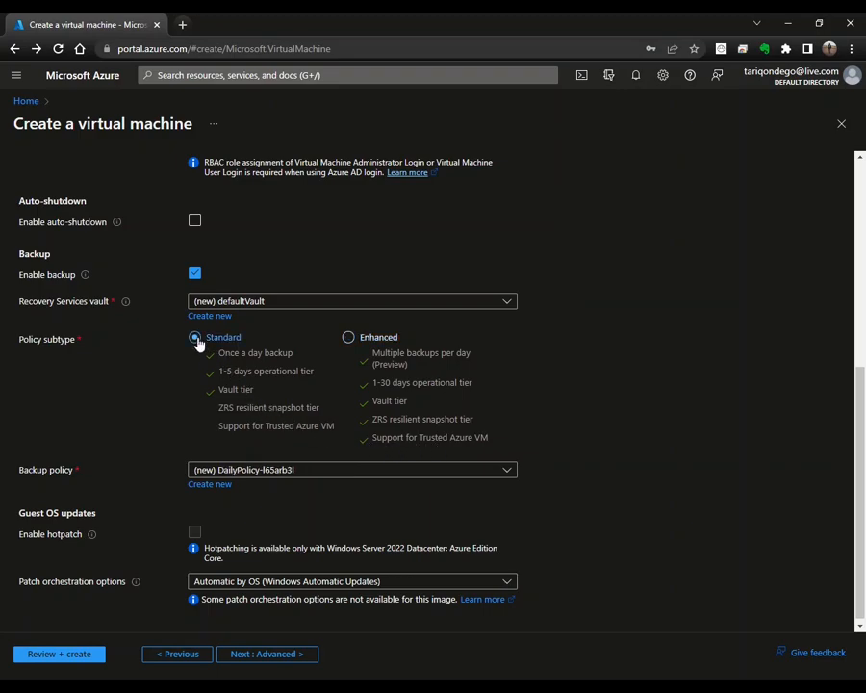
left_click(214, 485)
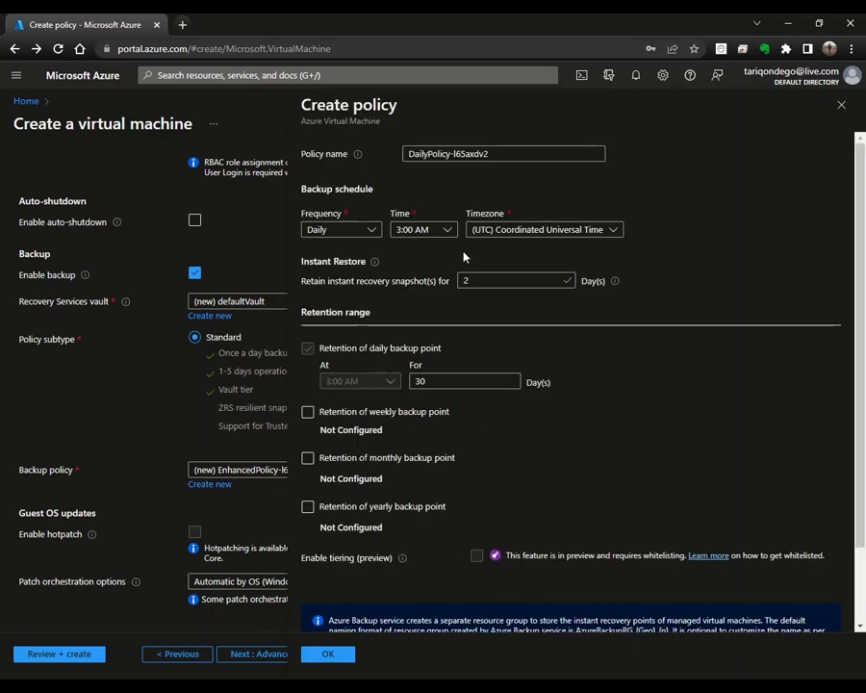
Step: Set the new backup policy to run daily at 8:00 PM
left_click(514, 154)
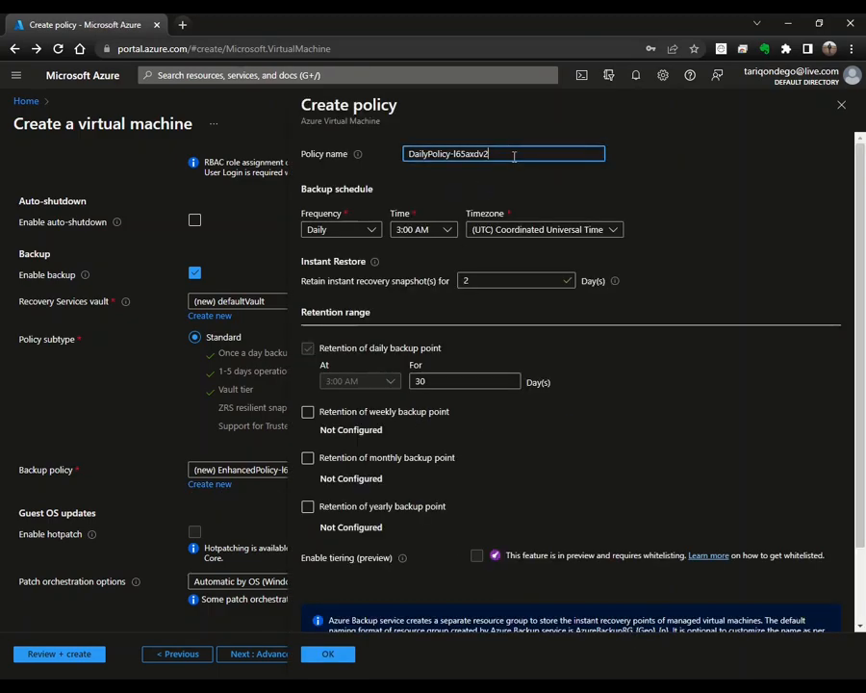
left_click(359, 229)
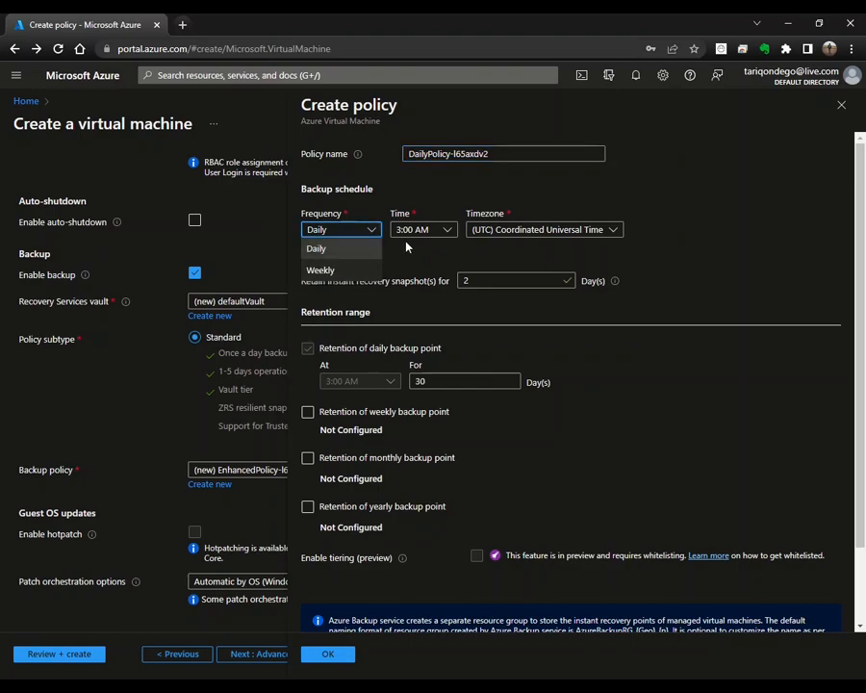
left_click(448, 232)
scroll(422, 481, "down", 5)
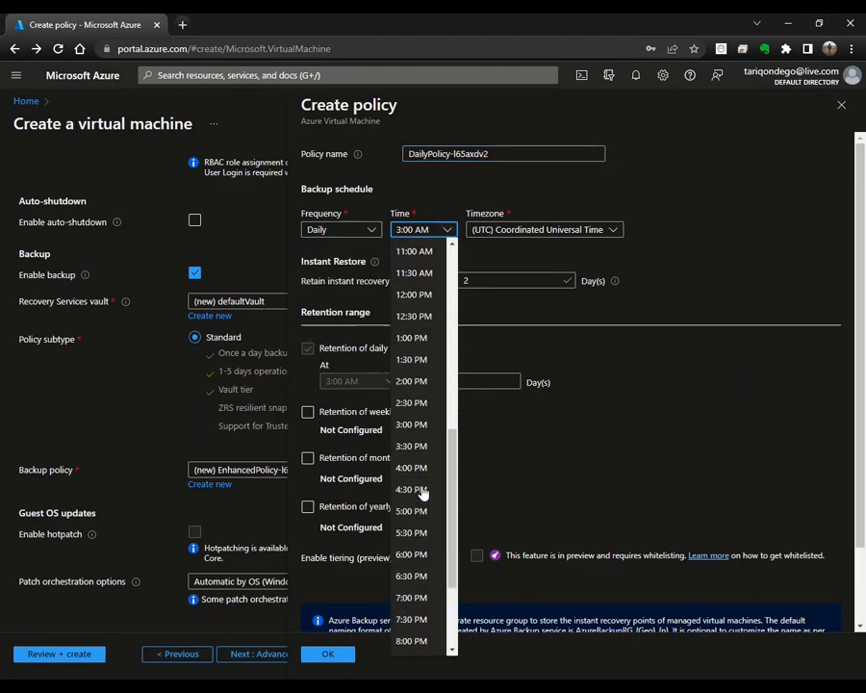
scroll(416, 577, "down", 1)
scroll(411, 601, "down", 2)
left_click(412, 513)
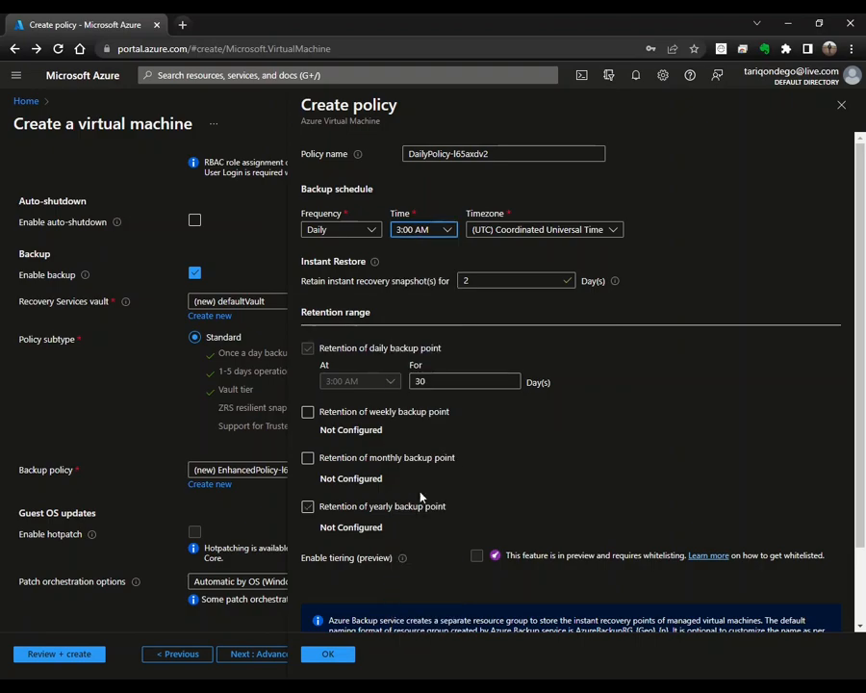
Step: Keep 30-day daily retention and add weekly Sunday backup points kept for 12 weeks
left_click(492, 280)
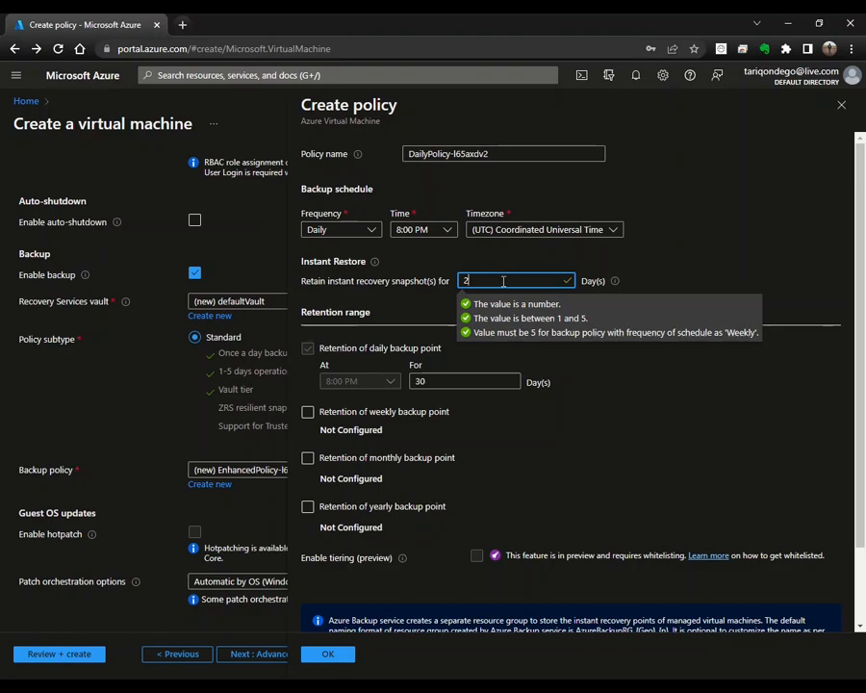
left_click(410, 293)
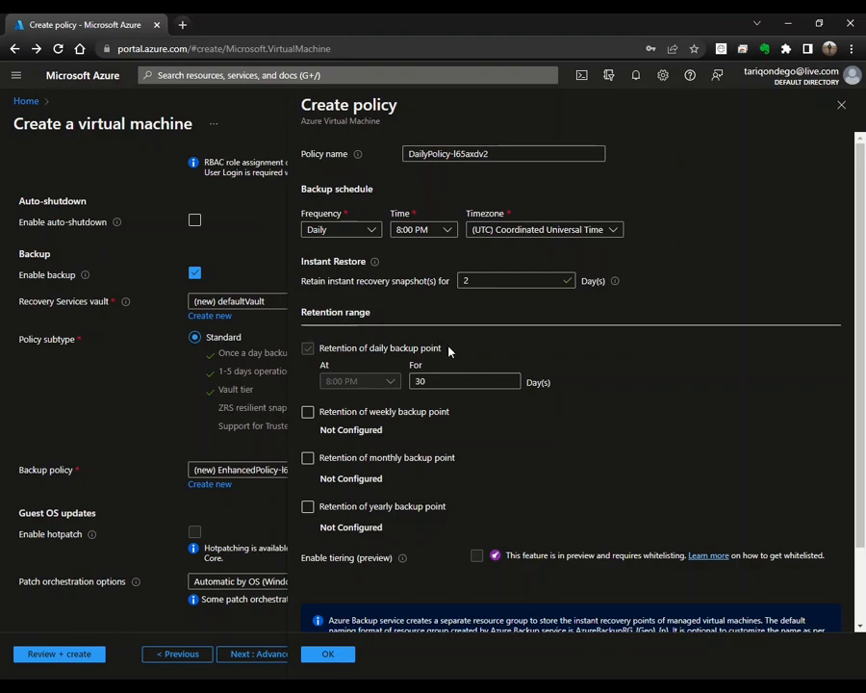
left_click(447, 382)
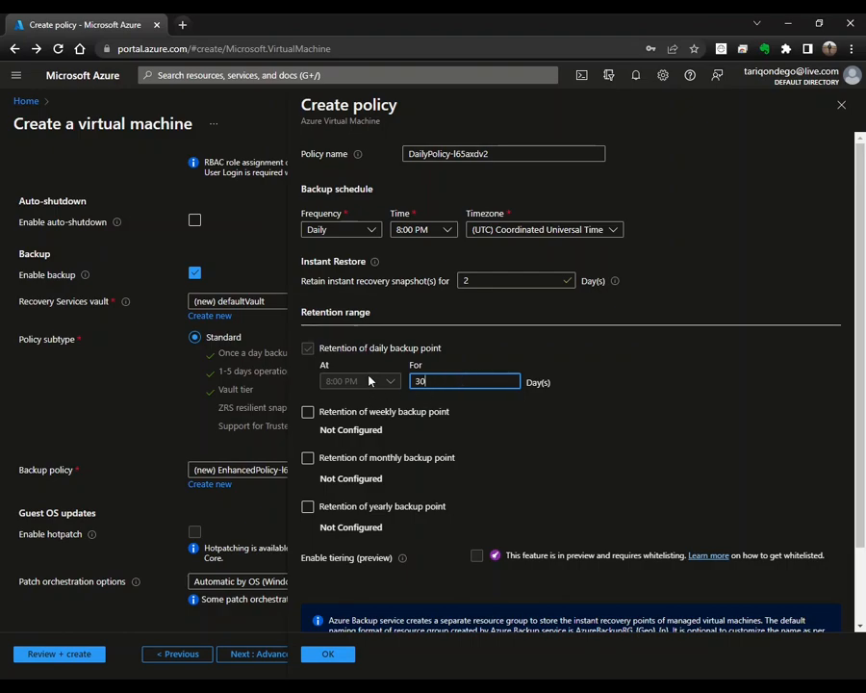
left_click(307, 412)
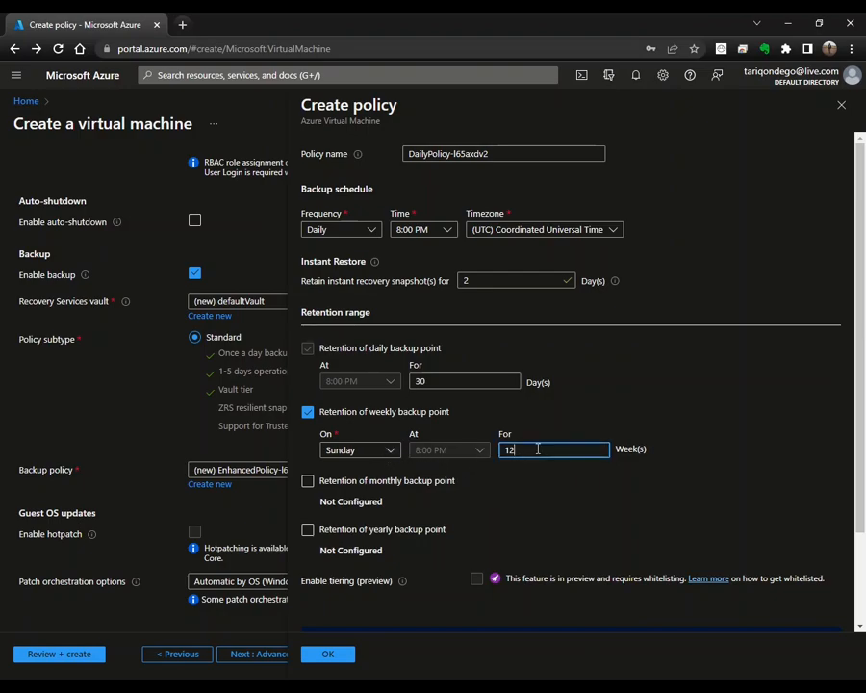
Step: Uncheck weekly retention, try monthly retention as Day Based on day 1, then uncheck it
left_click(307, 412)
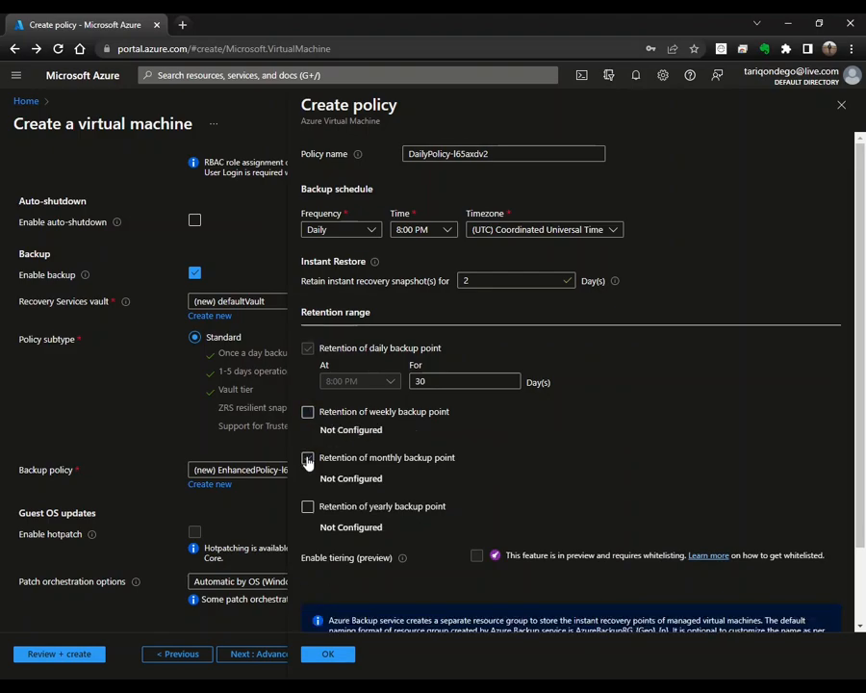
left_click(308, 460)
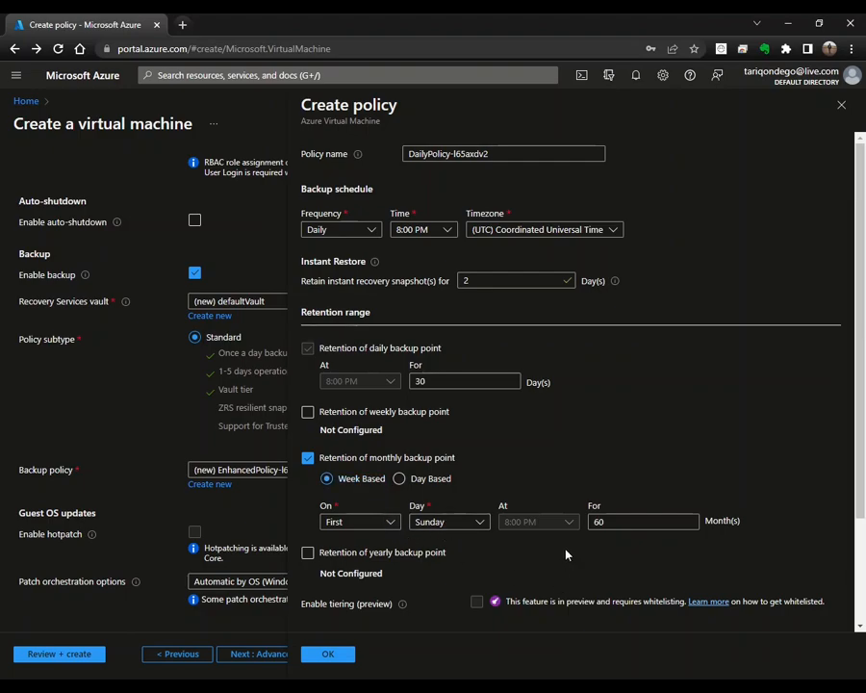
left_click(638, 522)
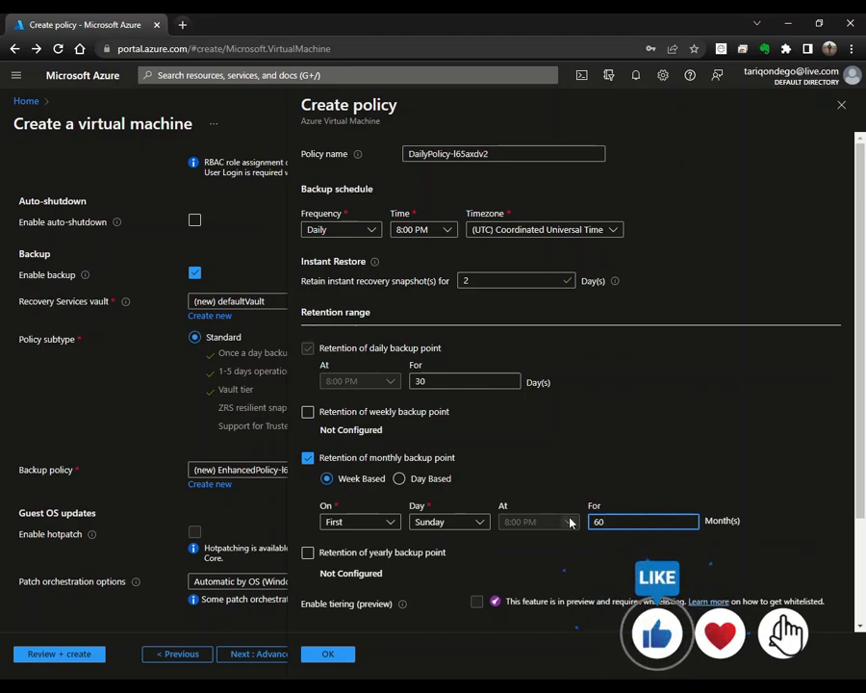
left_click(396, 485)
left_click(388, 523)
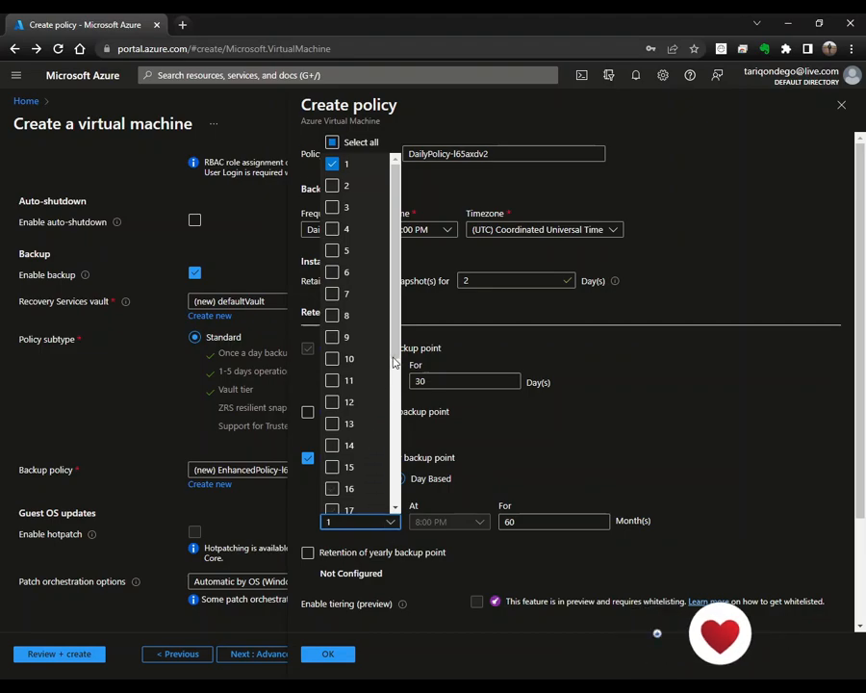
scroll(389, 352, "down", 3)
scroll(389, 352, "up", 3)
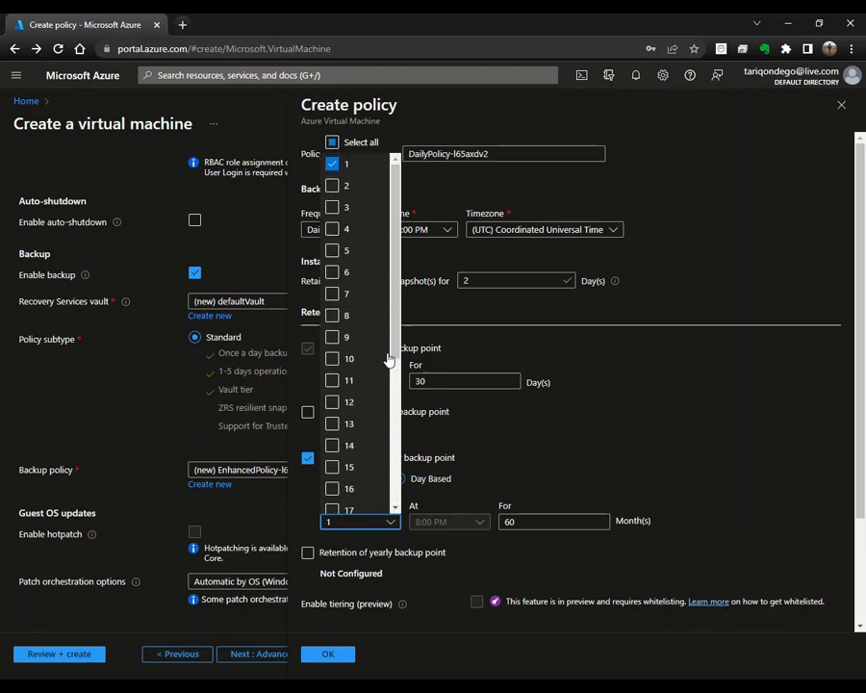
left_click(485, 547)
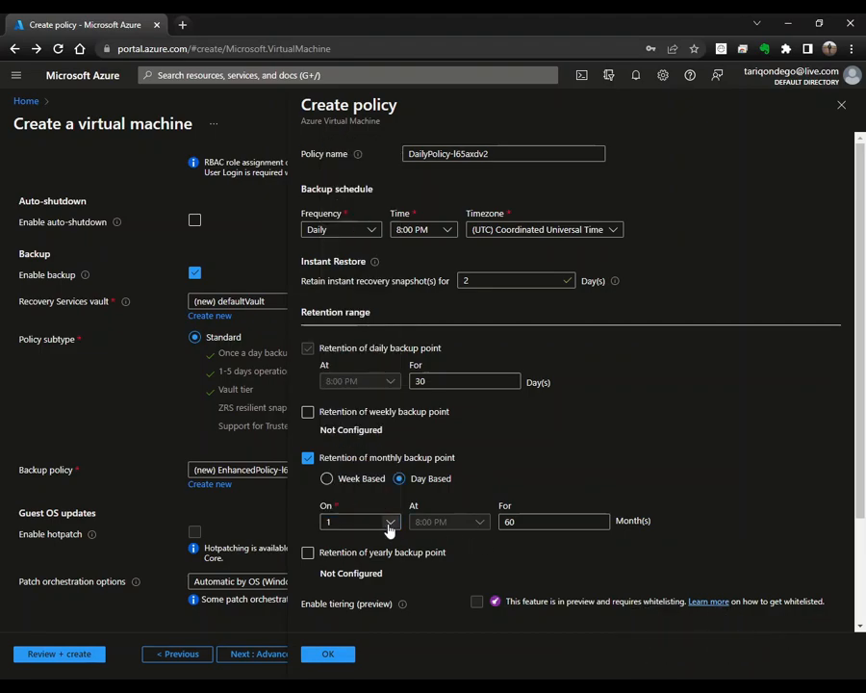
left_click(548, 522)
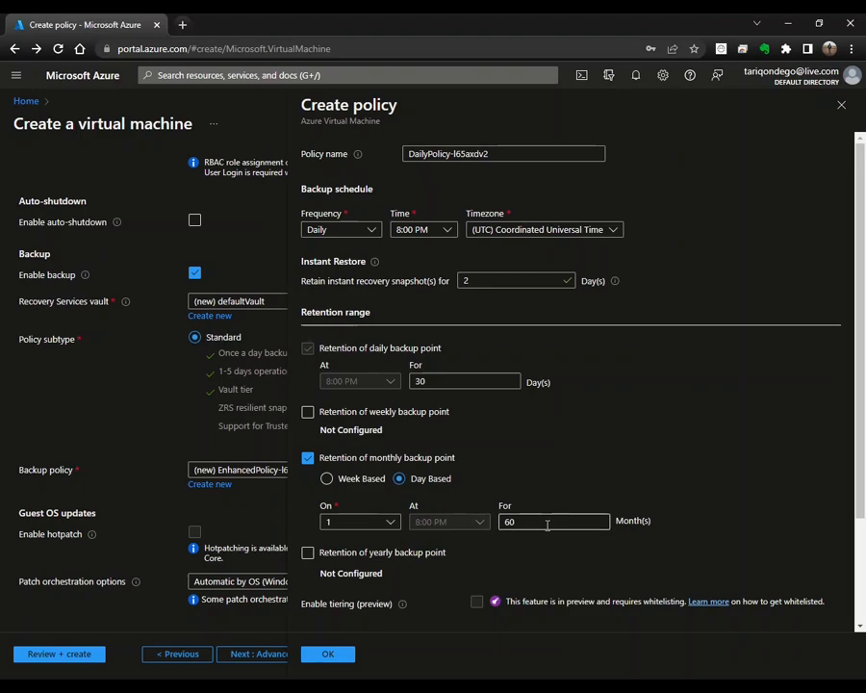
left_click(309, 460)
Step: Try yearly retention, switching it to Day Based on day 1, then turn it off
left_click(309, 508)
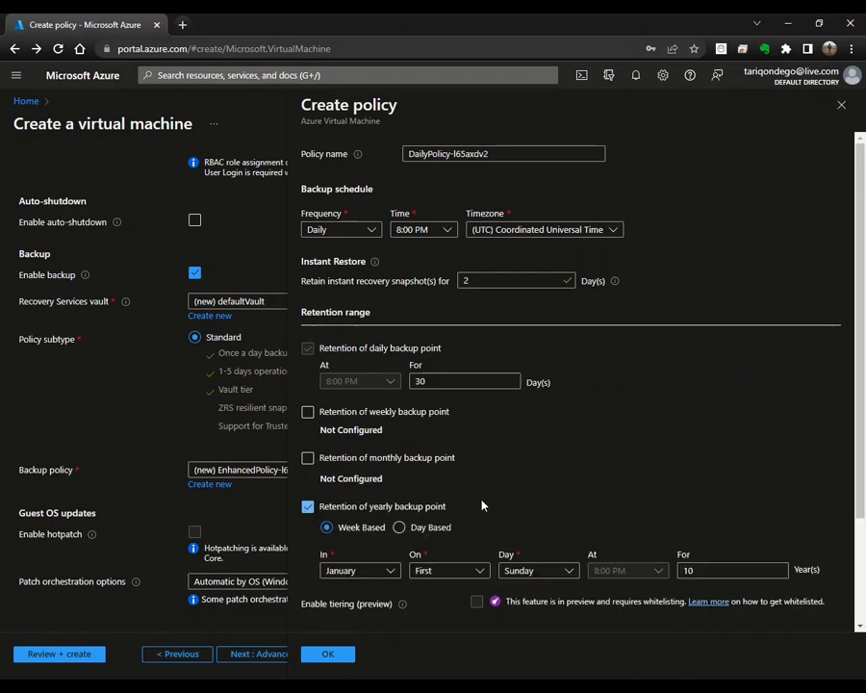
scroll(452, 510, "down", 2)
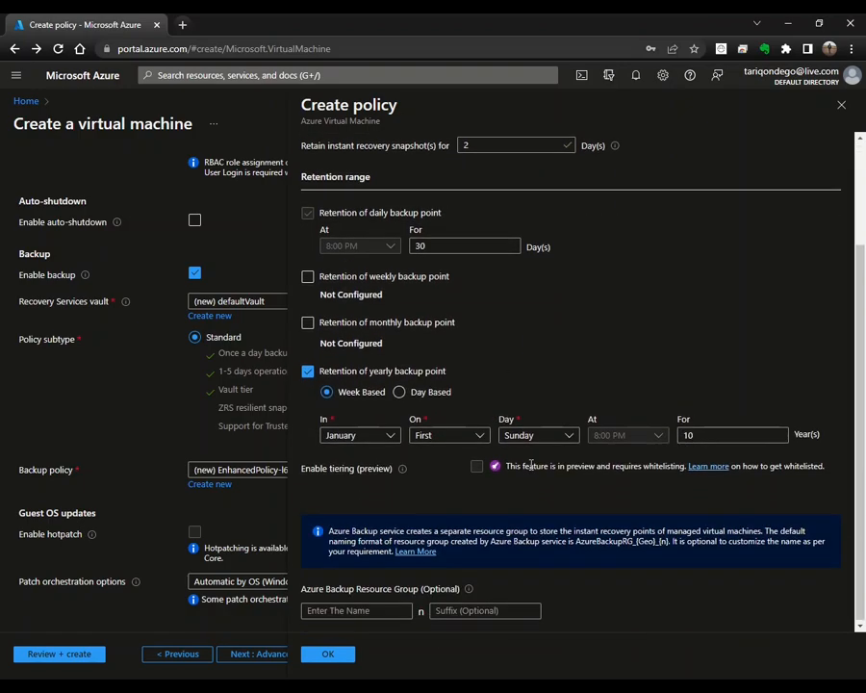
left_click(389, 439)
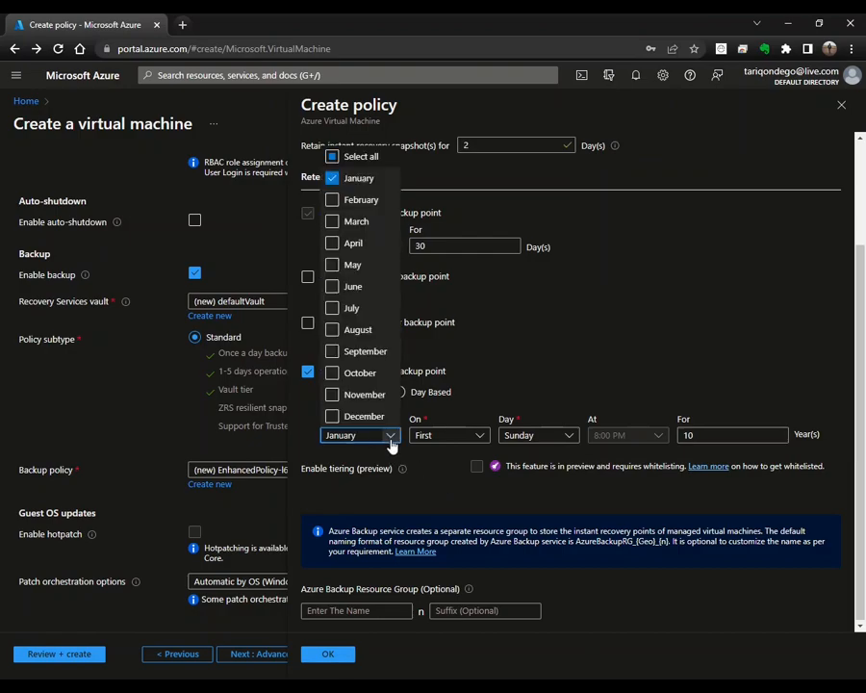
left_click(540, 385)
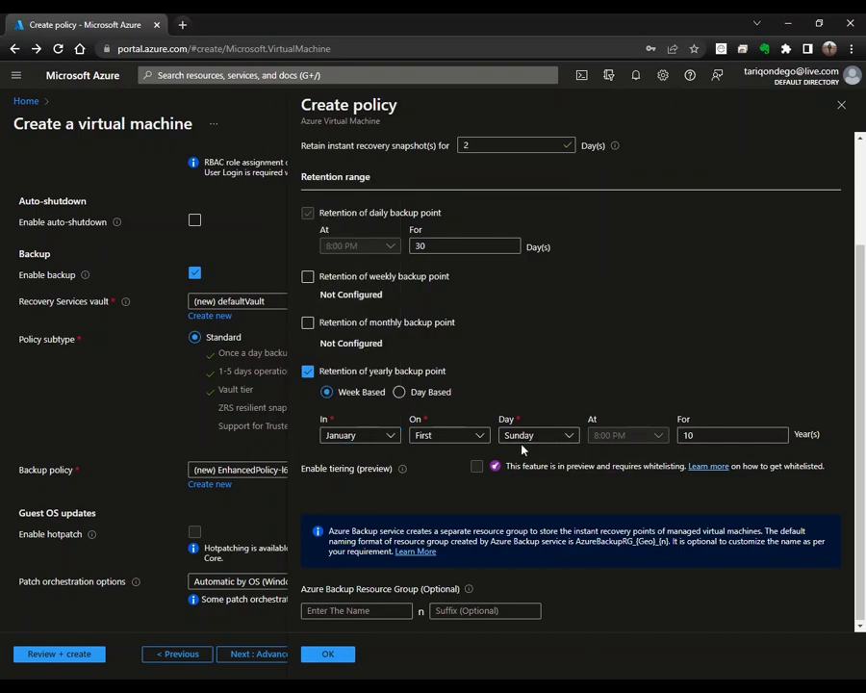
left_click(453, 438)
left_click(451, 438)
left_click(710, 438)
left_click(399, 391)
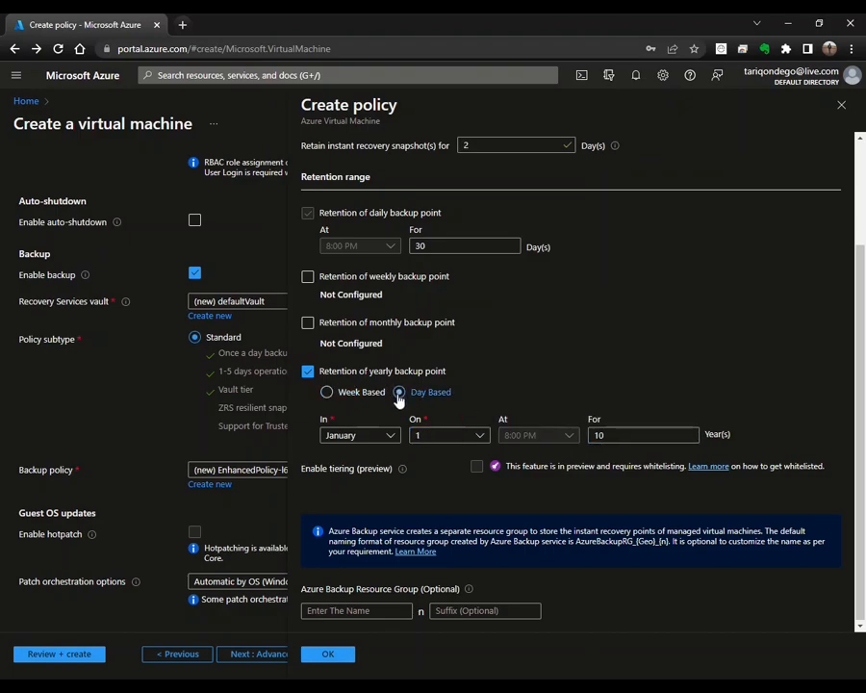
left_click(482, 435)
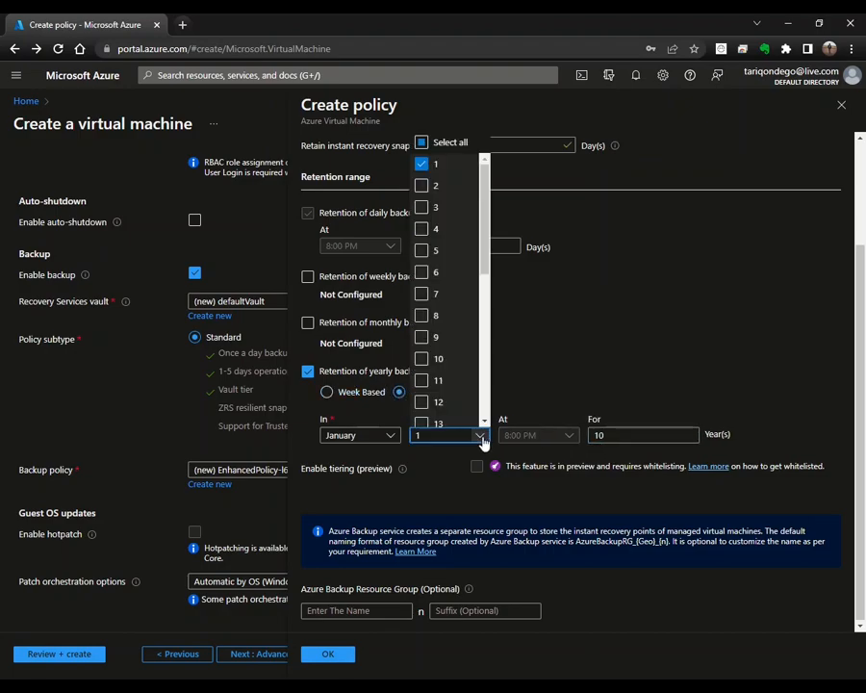
left_click(564, 374)
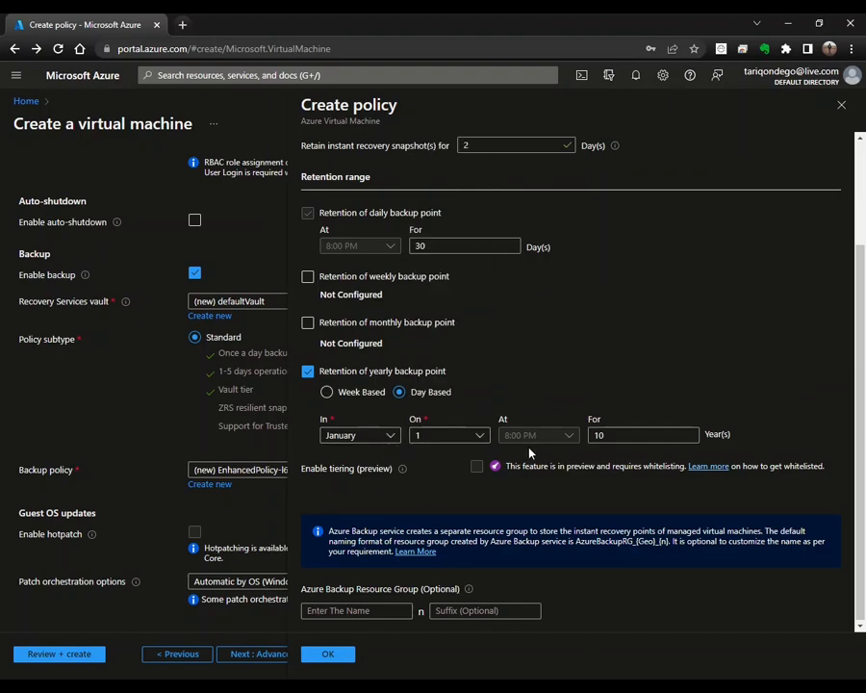
left_click(604, 435)
left_click(310, 373)
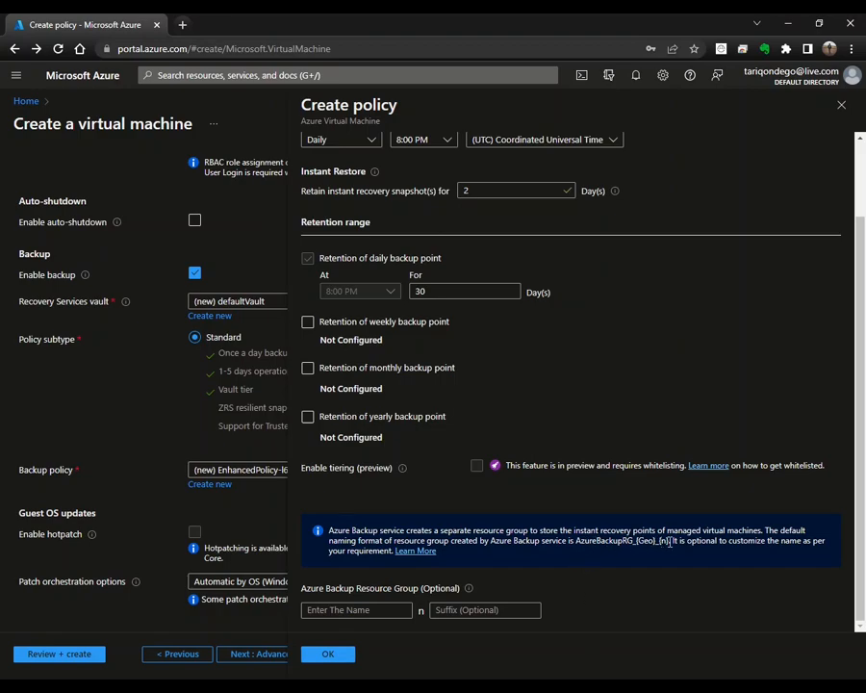
Step: Leave the backup resource group name blank and close Create policy without saving
left_click(371, 607)
key("Tab")
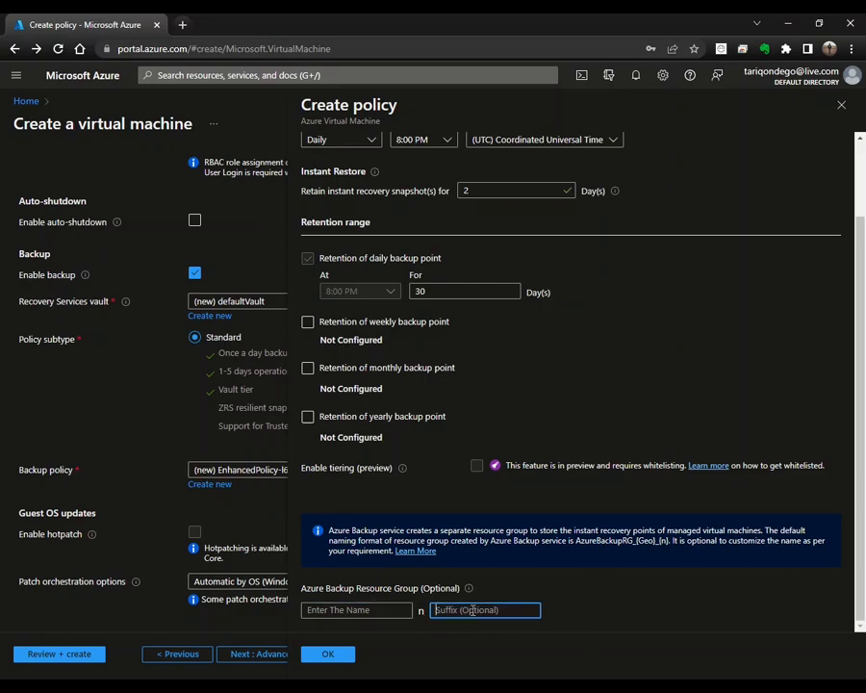
left_click(841, 105)
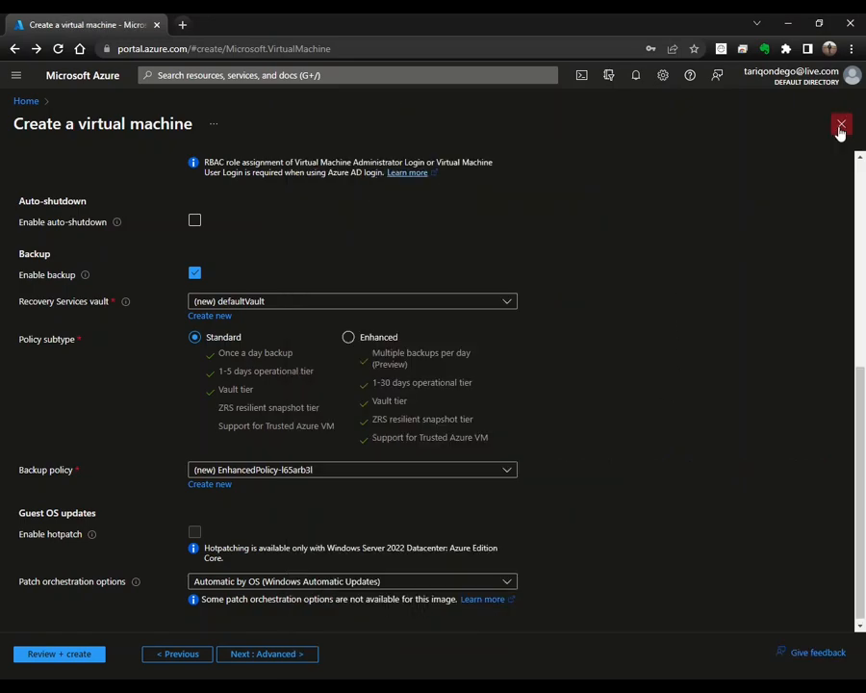
Step: Uncheck Enable backup and keep patch orchestration at Automatic by OS
left_click(195, 274)
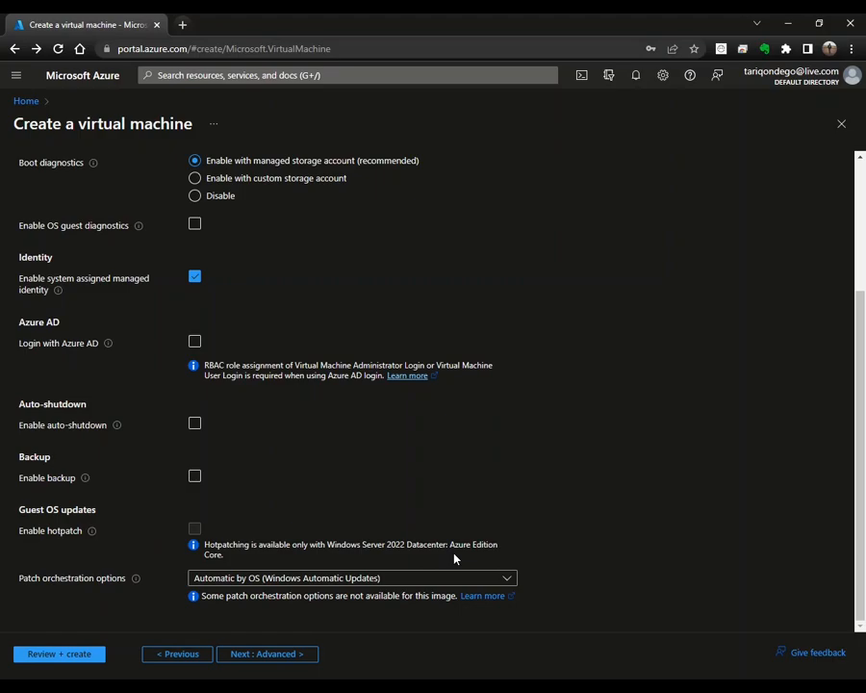
left_click(508, 577)
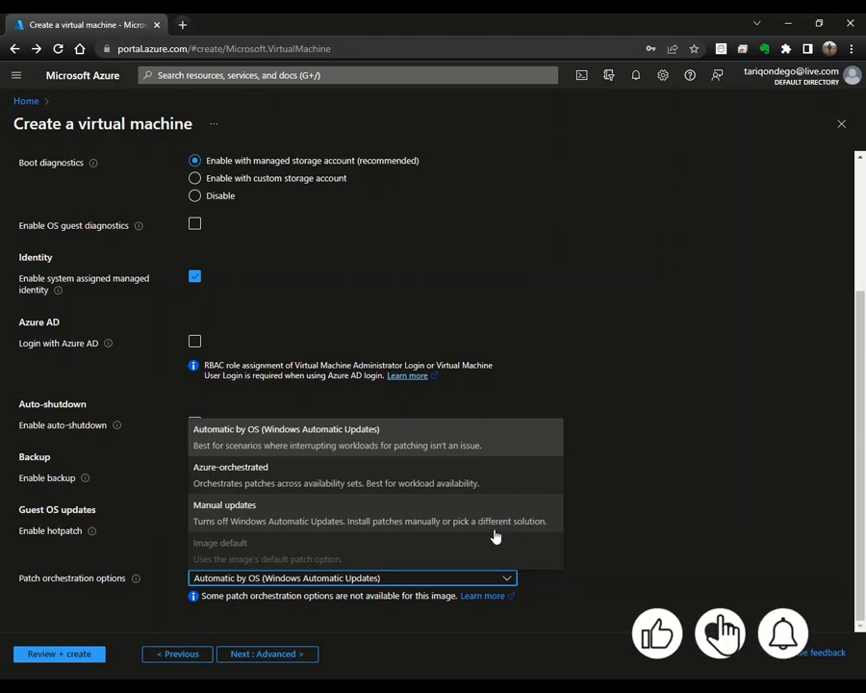
left_click(585, 558)
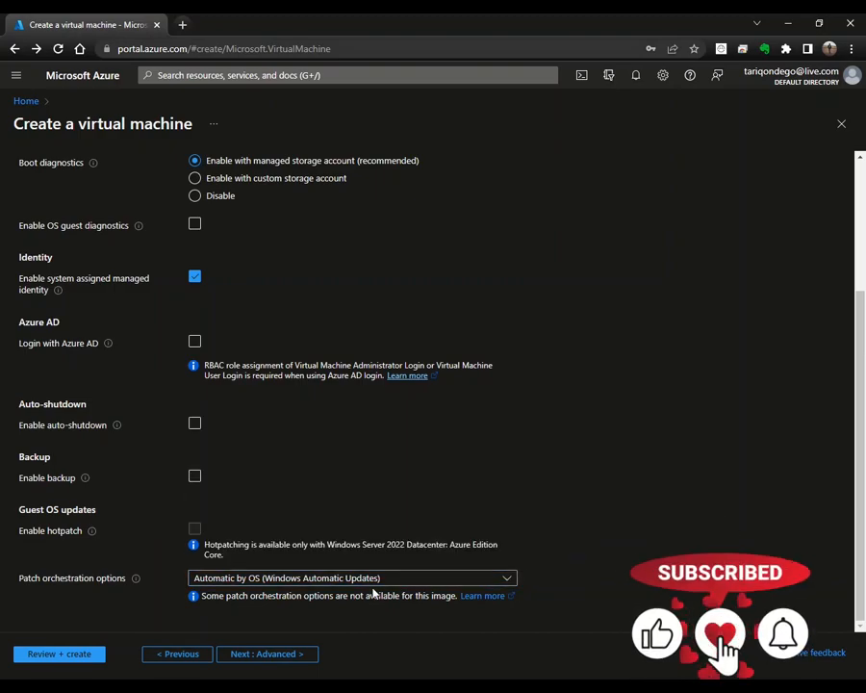
Step: Go to the Advanced tab, look at the Acronis Backup extension, then cancel without adding it
left_click(282, 655)
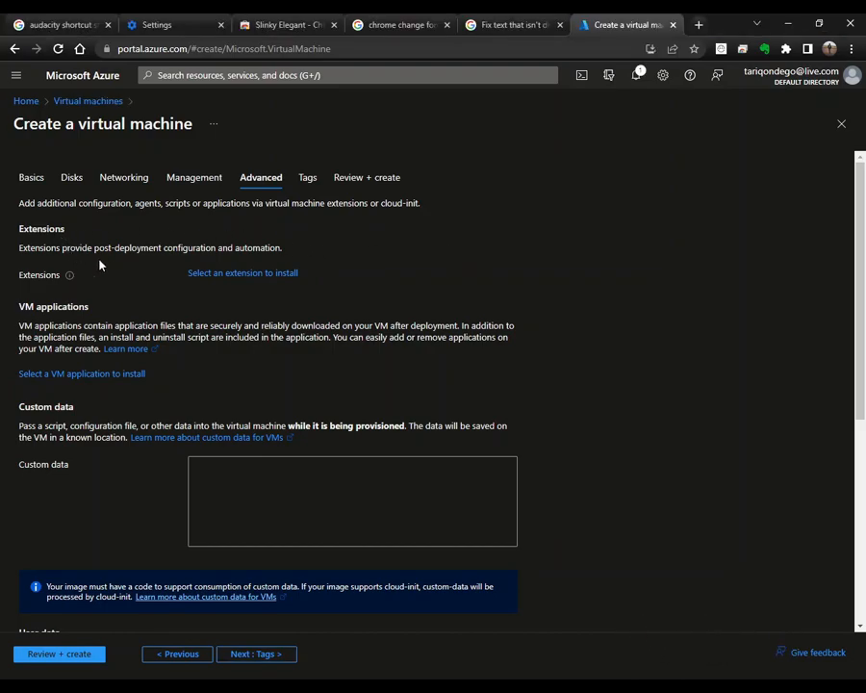
left_click(212, 277)
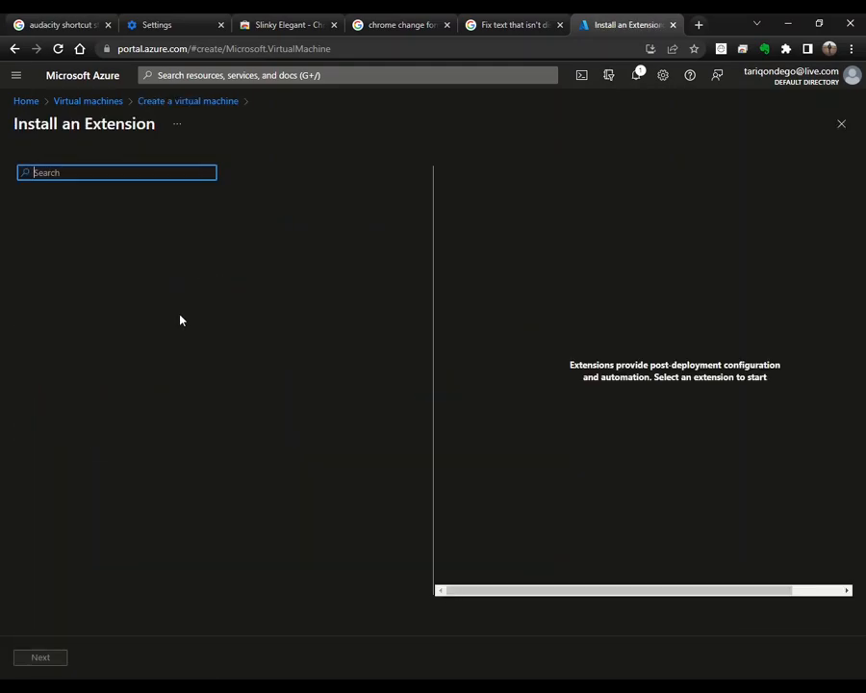
scroll(175, 306, "down", 3)
left_click(179, 308)
left_click(41, 662)
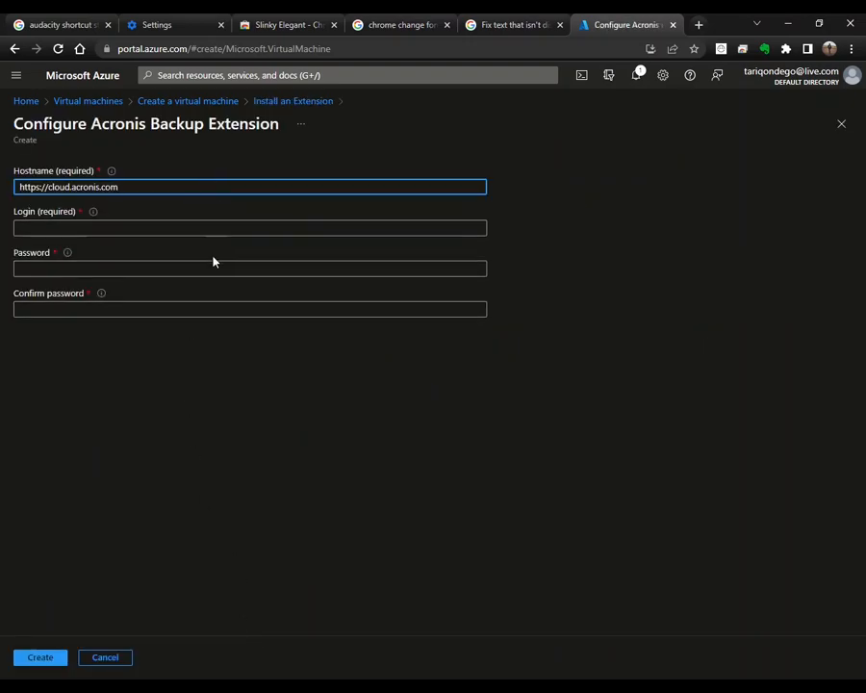
left_click(111, 660)
left_click(842, 123)
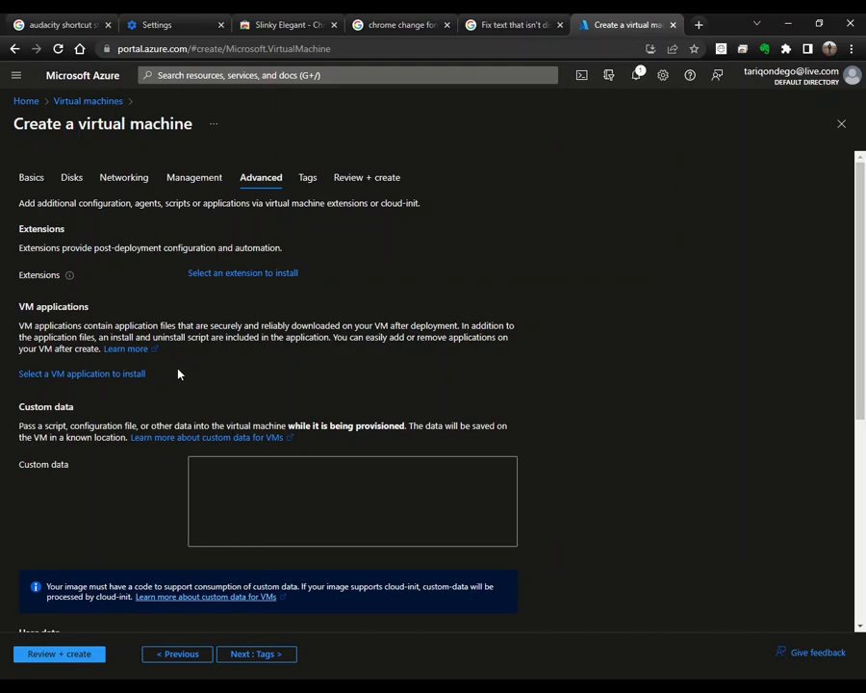
left_click(128, 376)
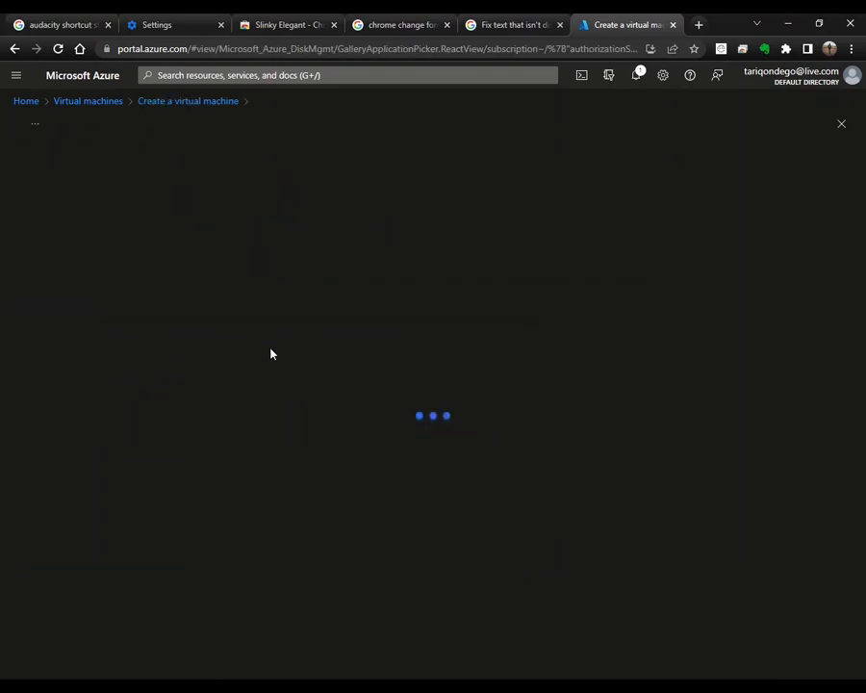
left_click(102, 174)
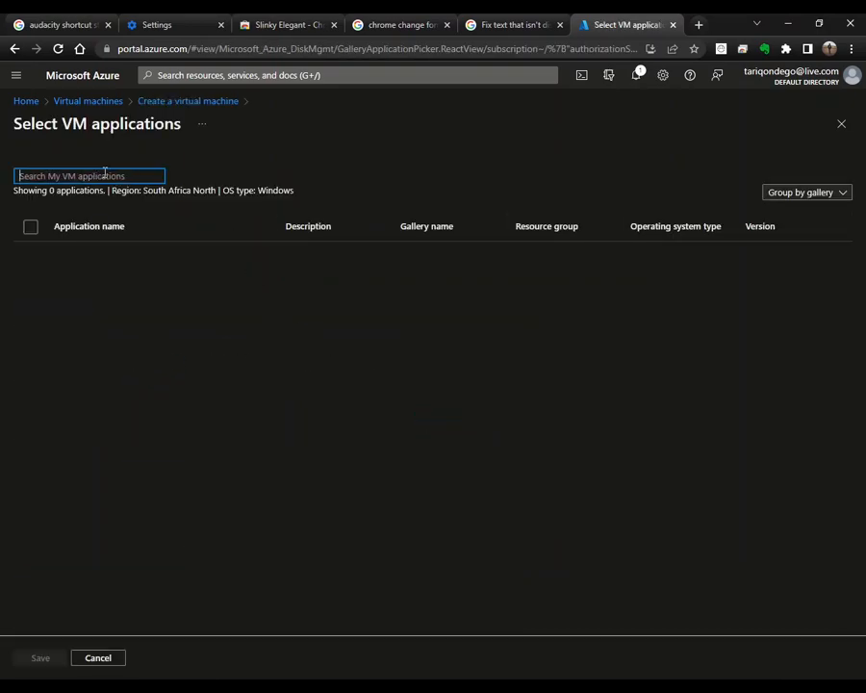
left_click(357, 322)
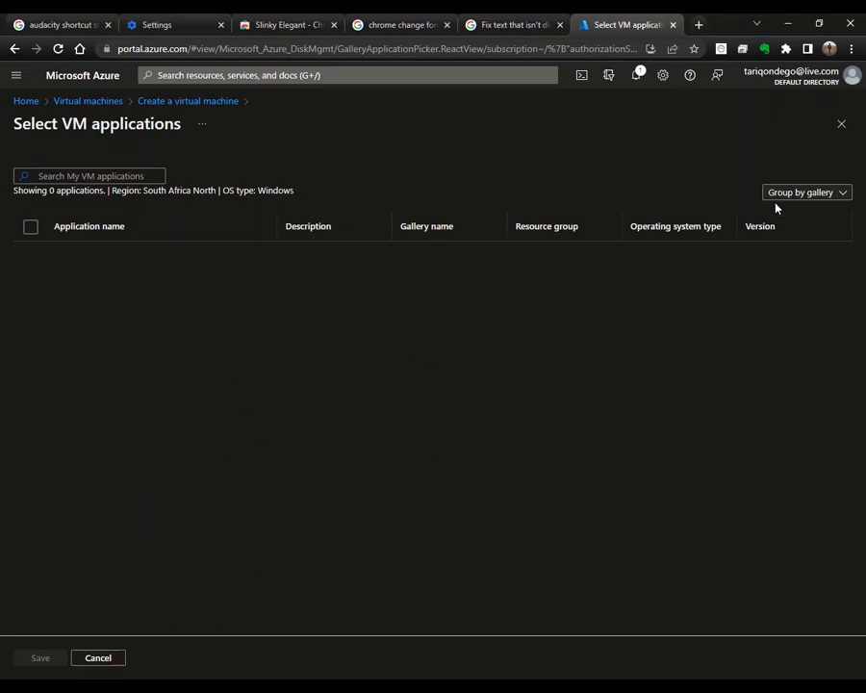
left_click(843, 125)
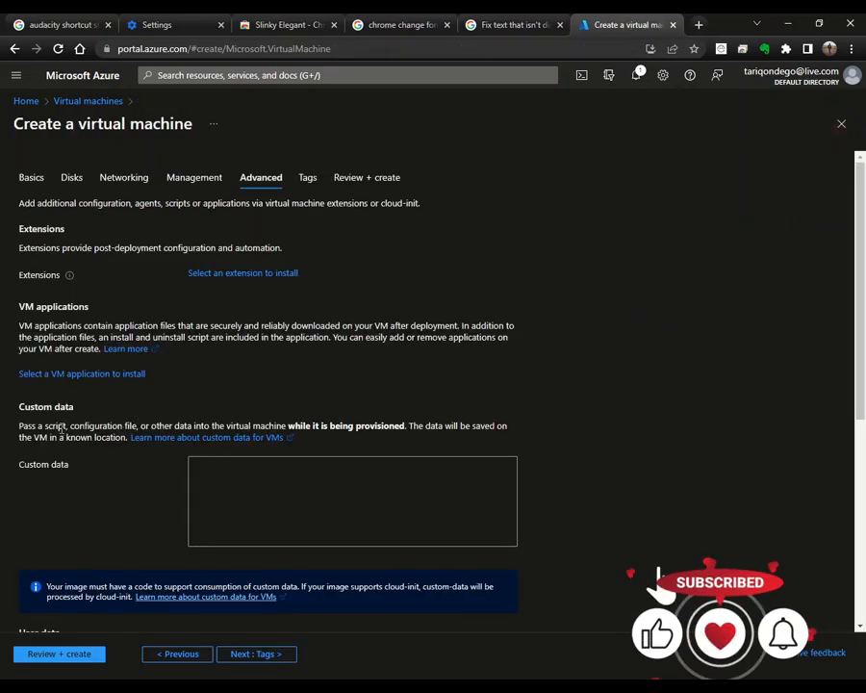
scroll(81, 411, "down", 1)
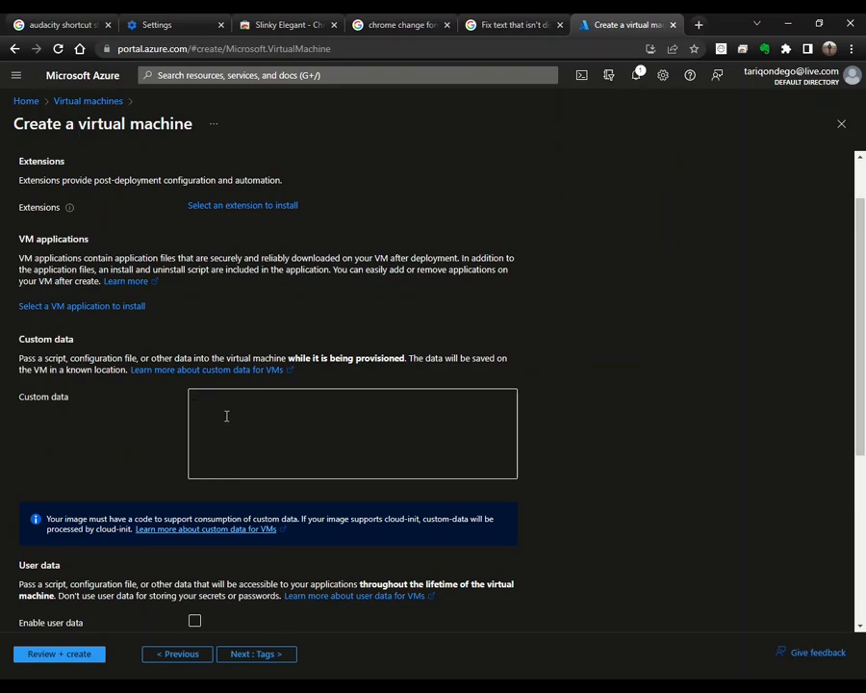
scroll(219, 404, "down", 1)
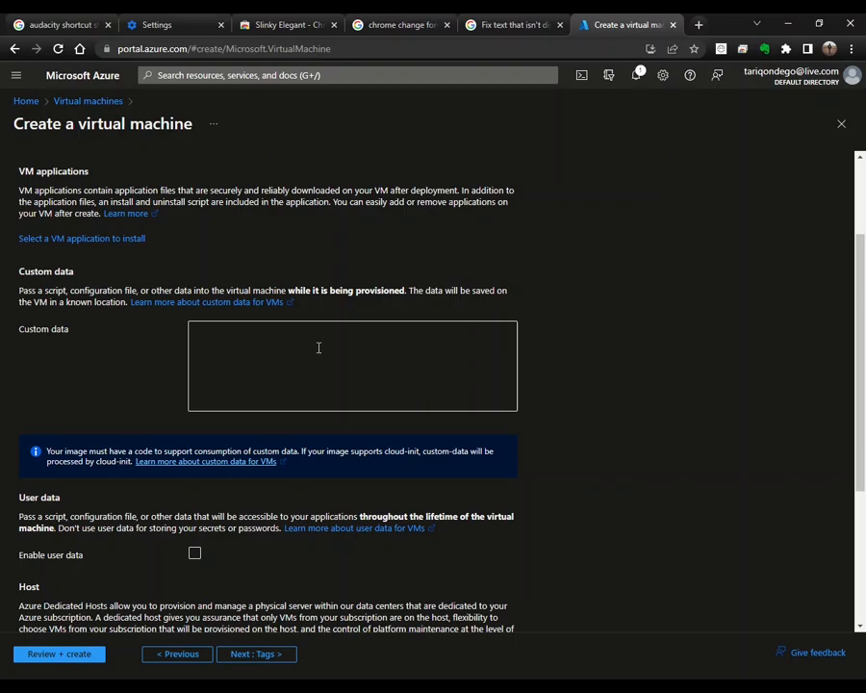
scroll(337, 352, "down", 1)
scroll(337, 352, "down", 1)
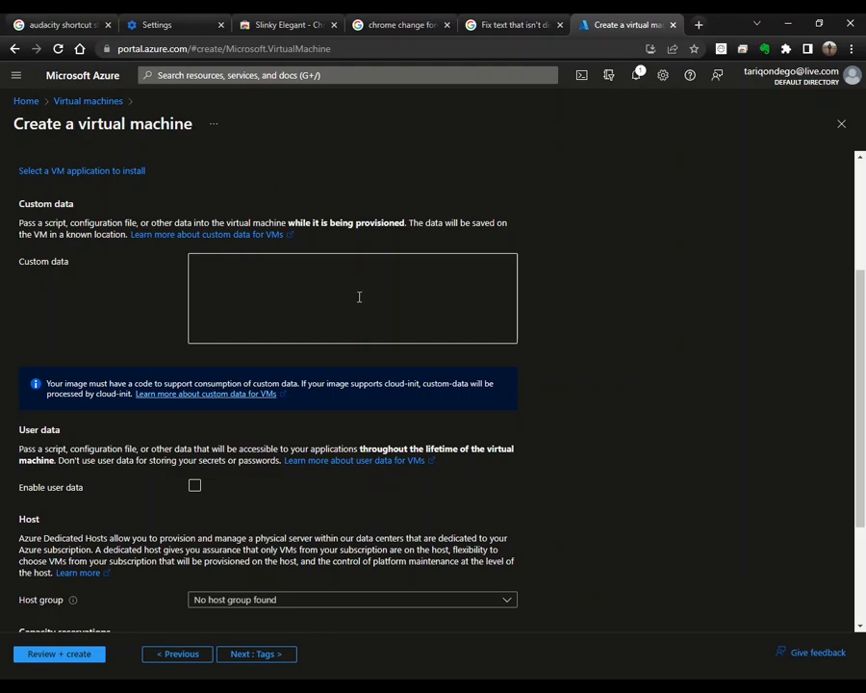
scroll(356, 291, "down", 2)
scroll(350, 286, "up", 3)
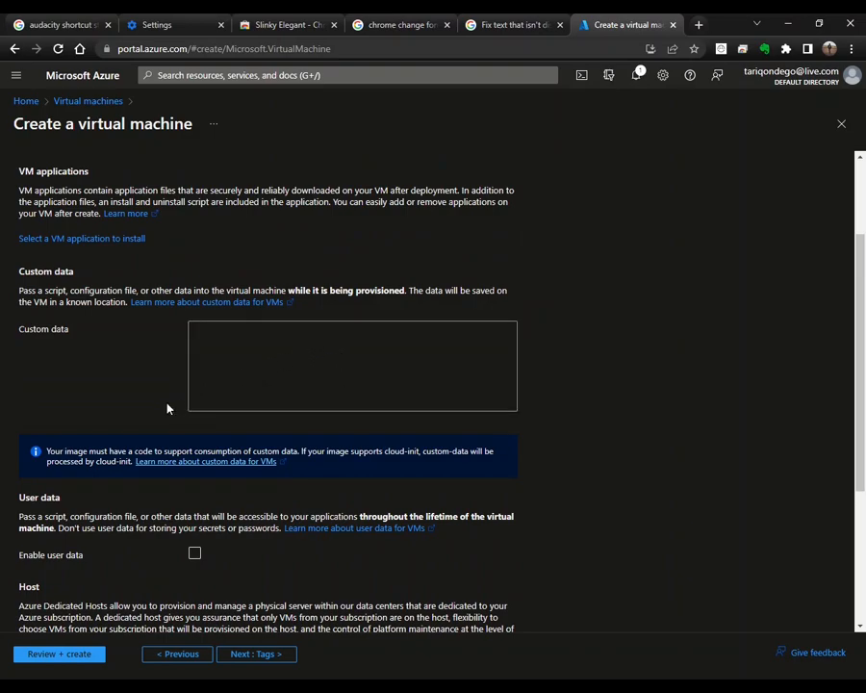
scroll(83, 480, "down", 3)
scroll(99, 350, "down", 1)
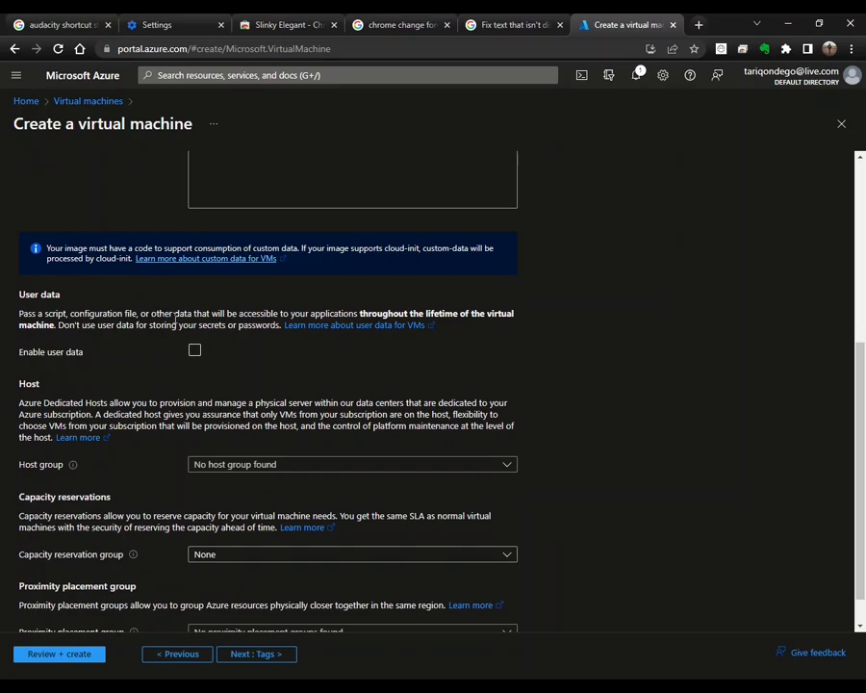
left_click(195, 352)
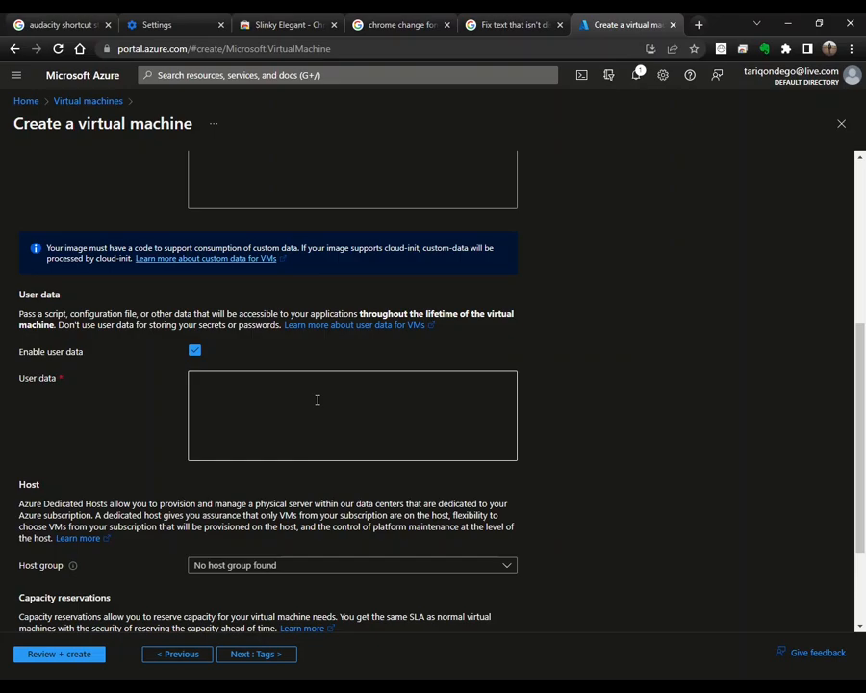
scroll(314, 391, "down", 1)
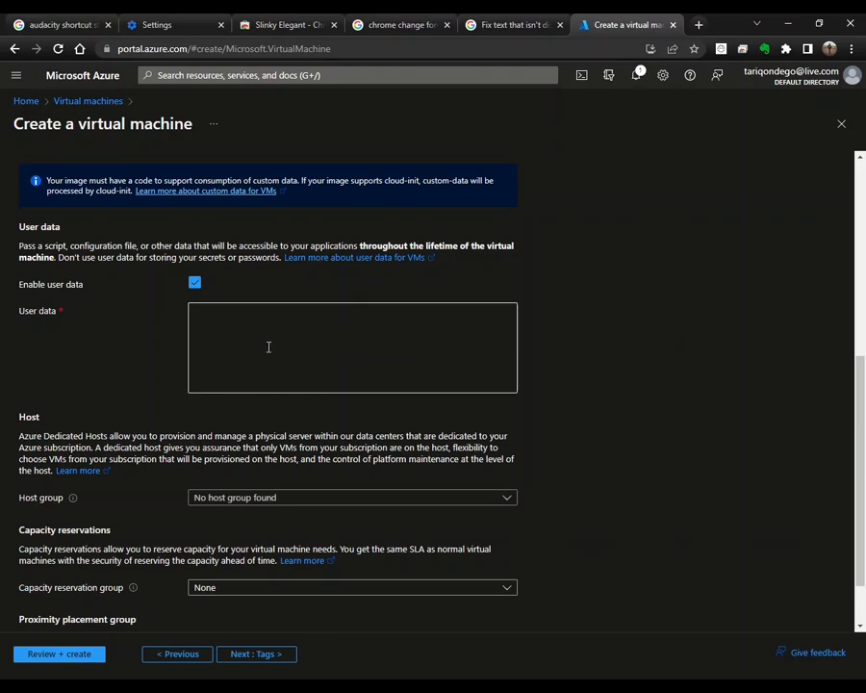
left_click(193, 284)
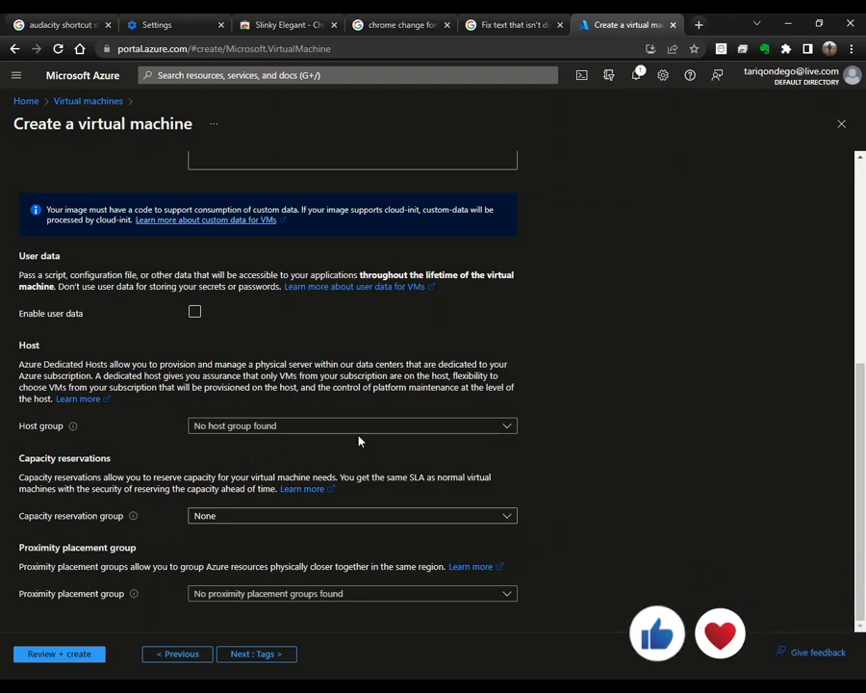
Step: Leave host group, capacity reservation and proximity placement group empty, then advance to Tags
left_click(507, 427)
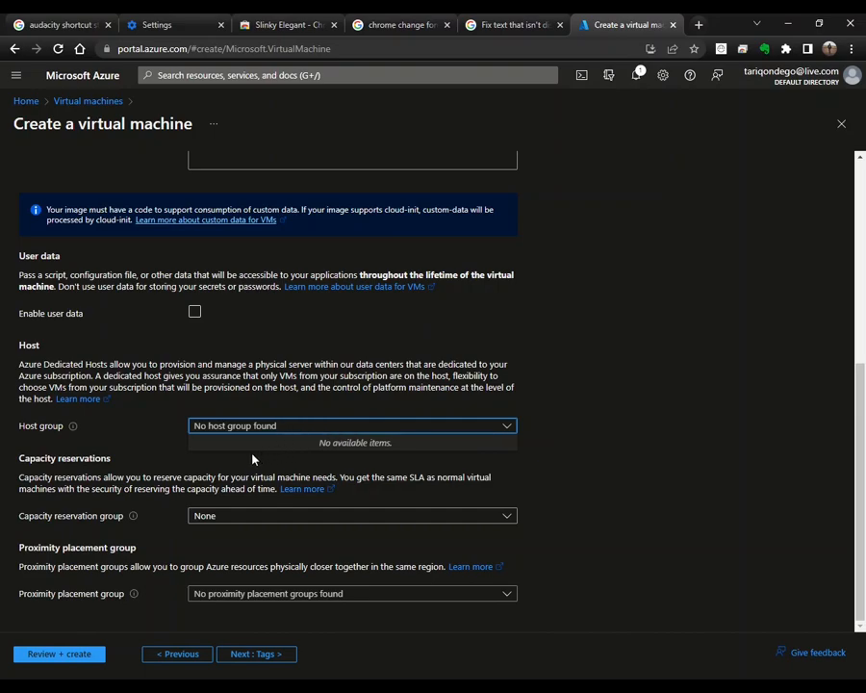
left_click(160, 444)
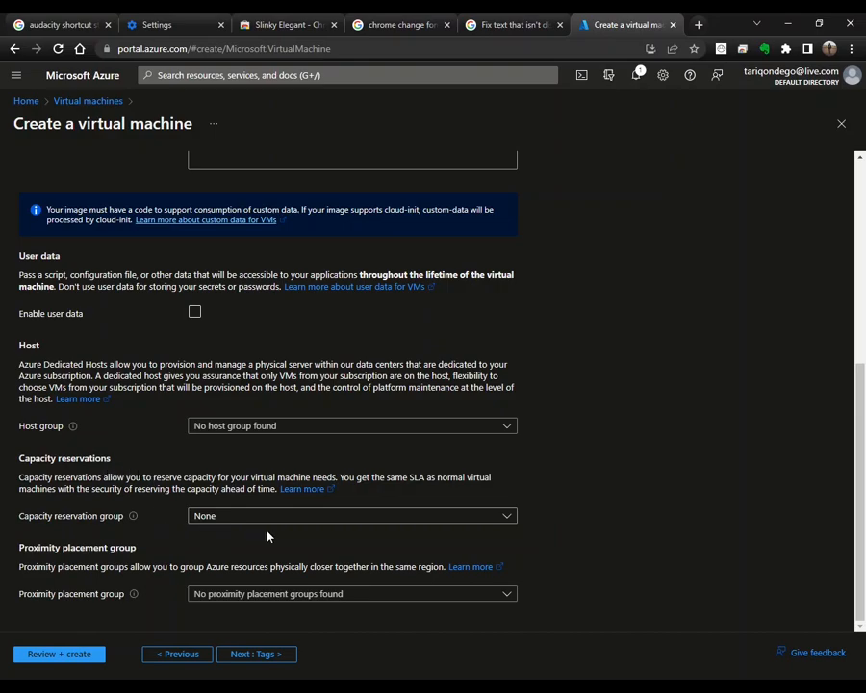
left_click(507, 517)
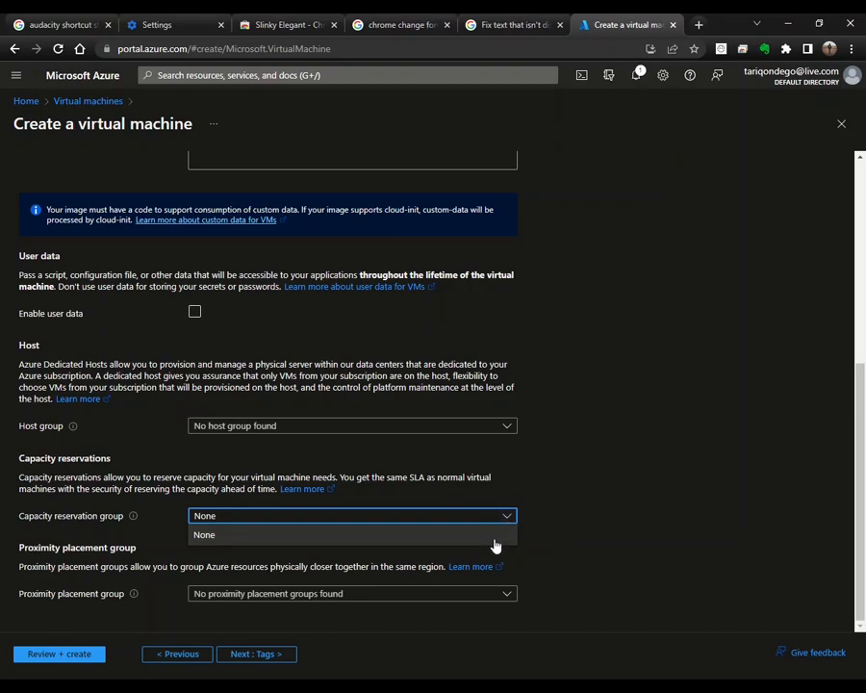
left_click(168, 539)
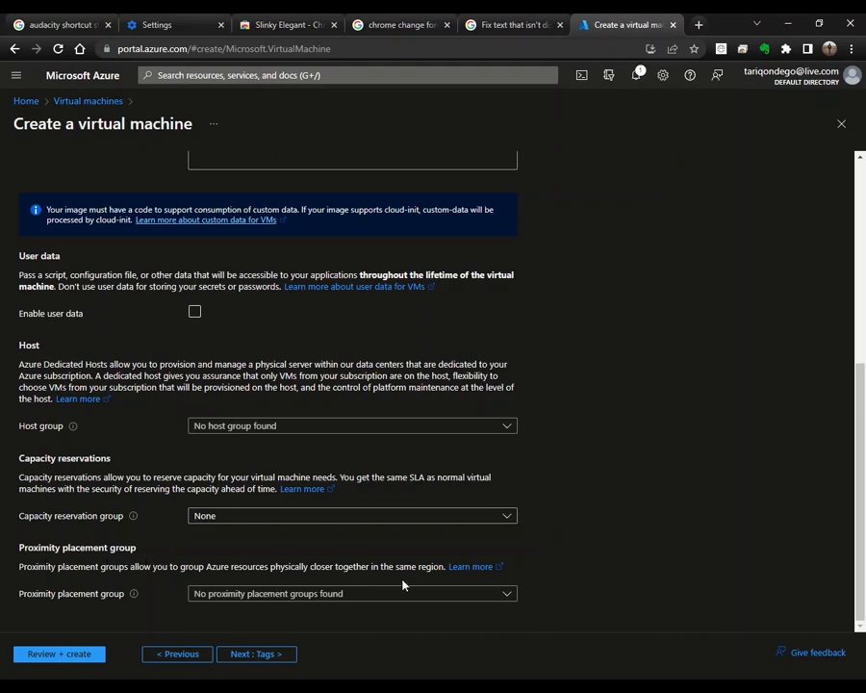
left_click(429, 593)
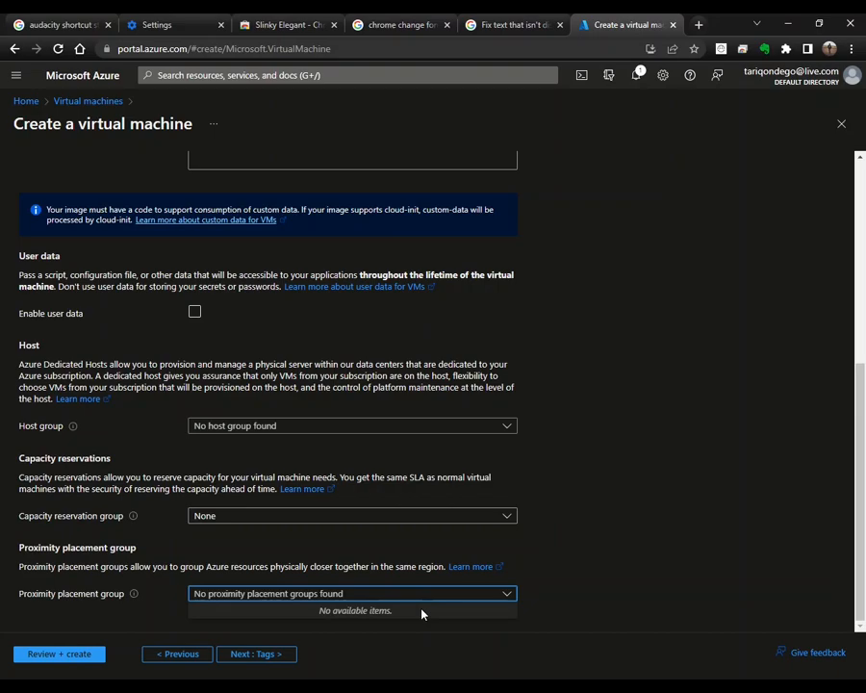
left_click(541, 647)
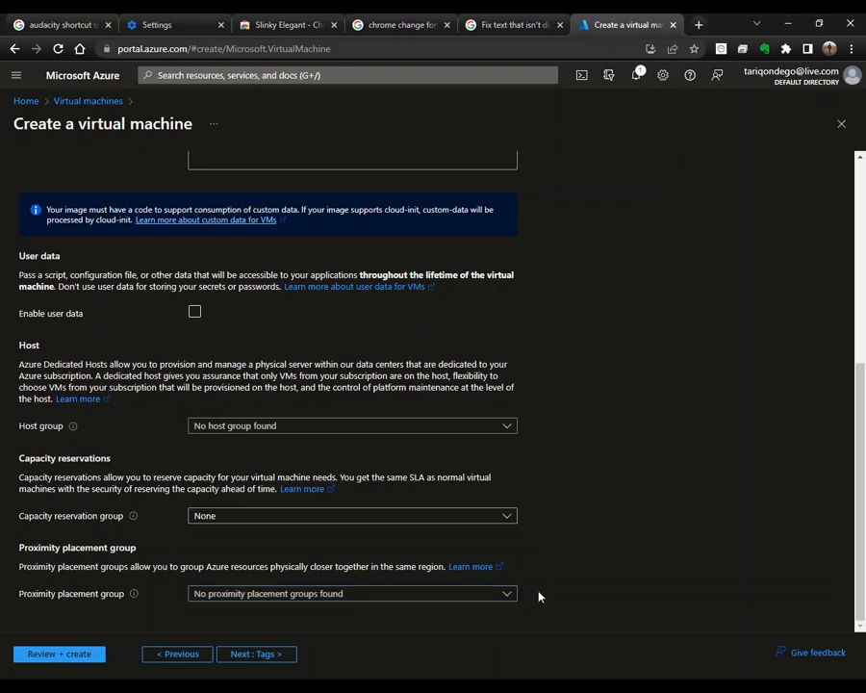
left_click(271, 658)
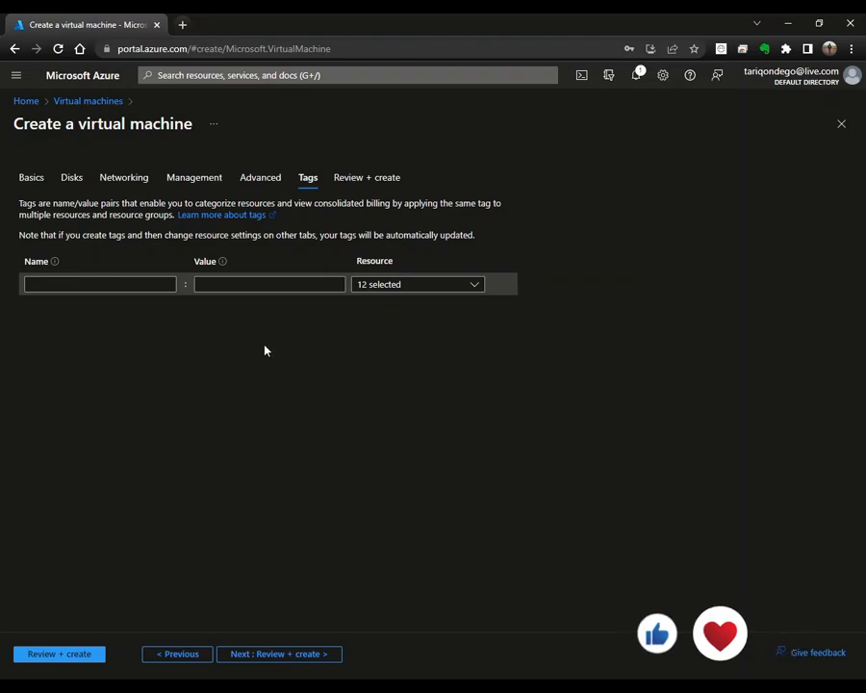
Step: Enter a tag named Department with the value Finance
left_click(146, 284)
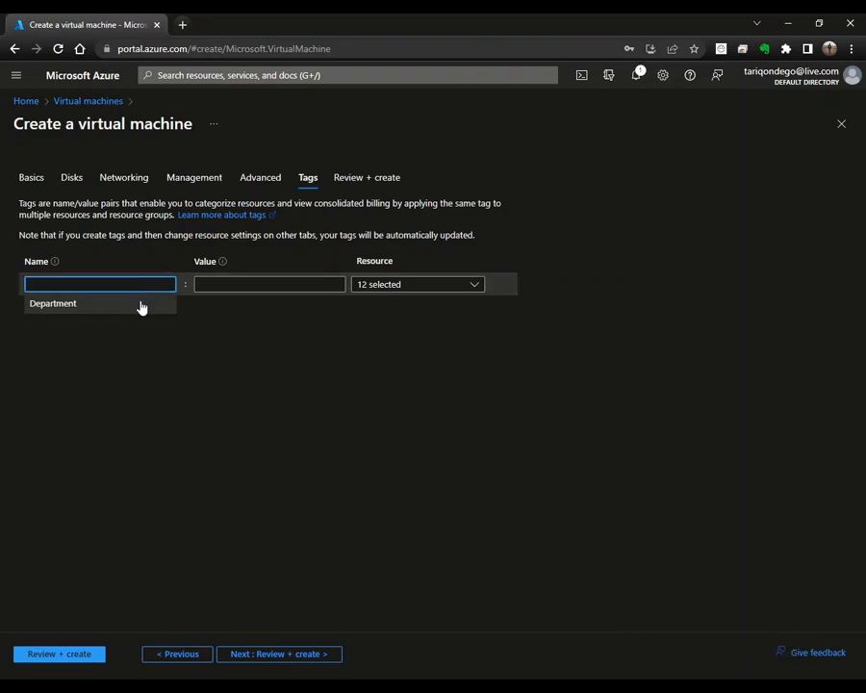
left_click(140, 303)
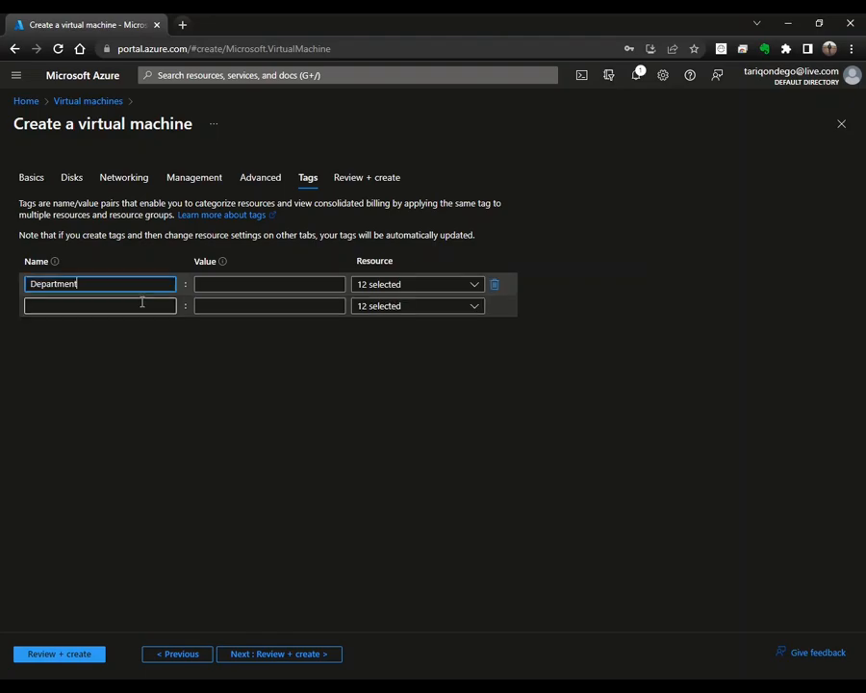
left_click(227, 285)
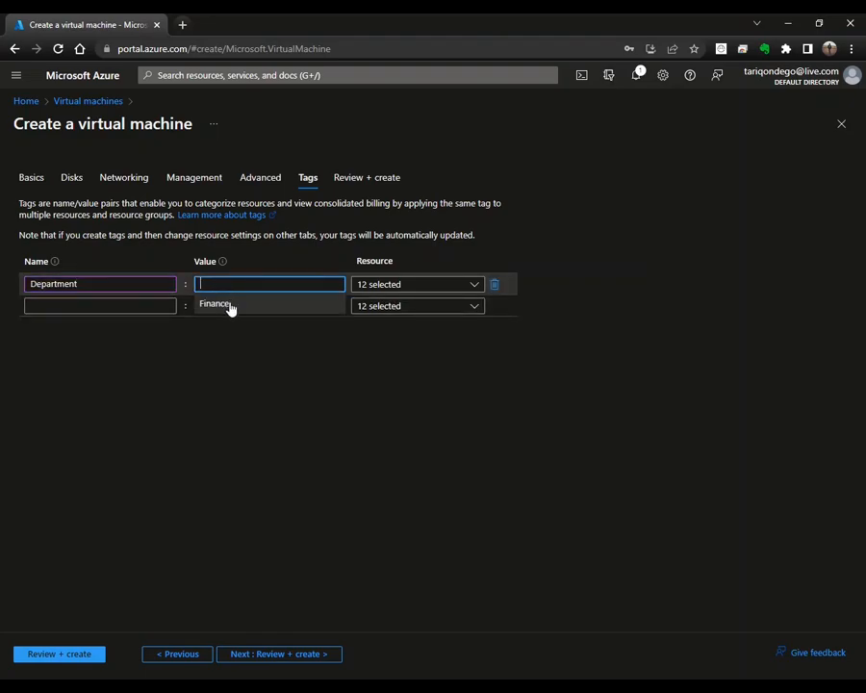
left_click(229, 304)
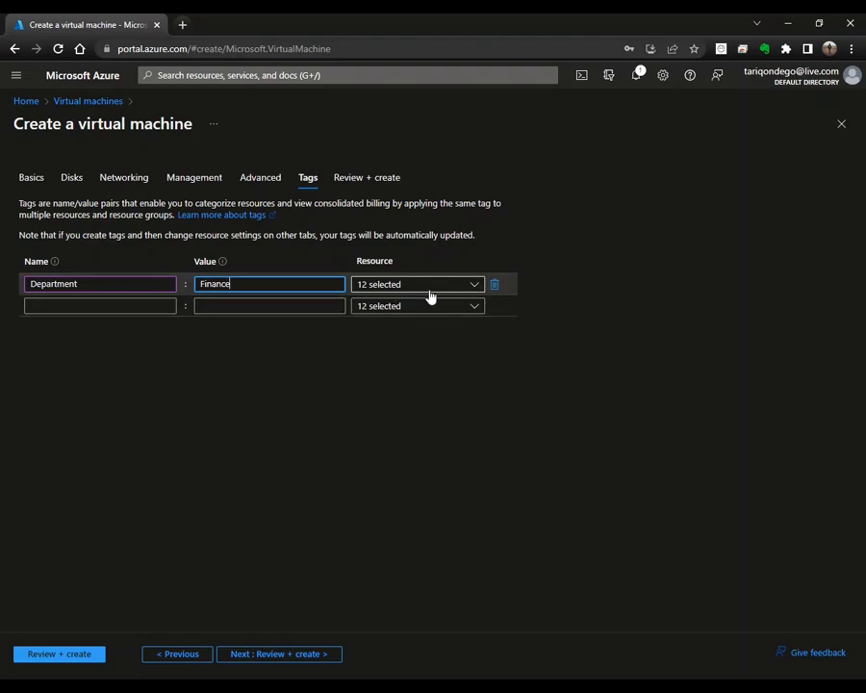
Step: Limit the tag to Disk, VM, NIC and Public IP, then delete it and go to Review + create
left_click(468, 286)
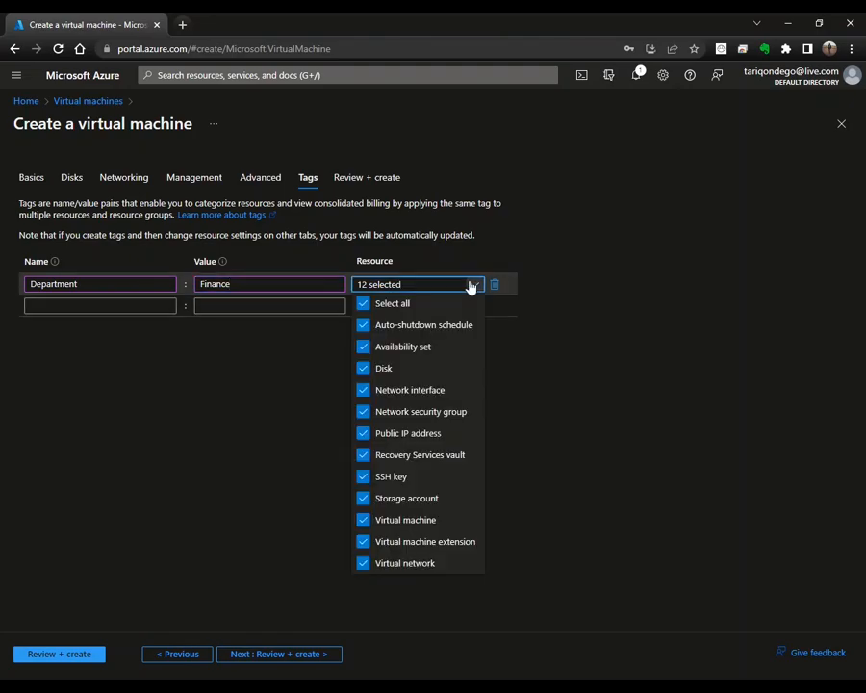
left_click(365, 304)
left_click(365, 369)
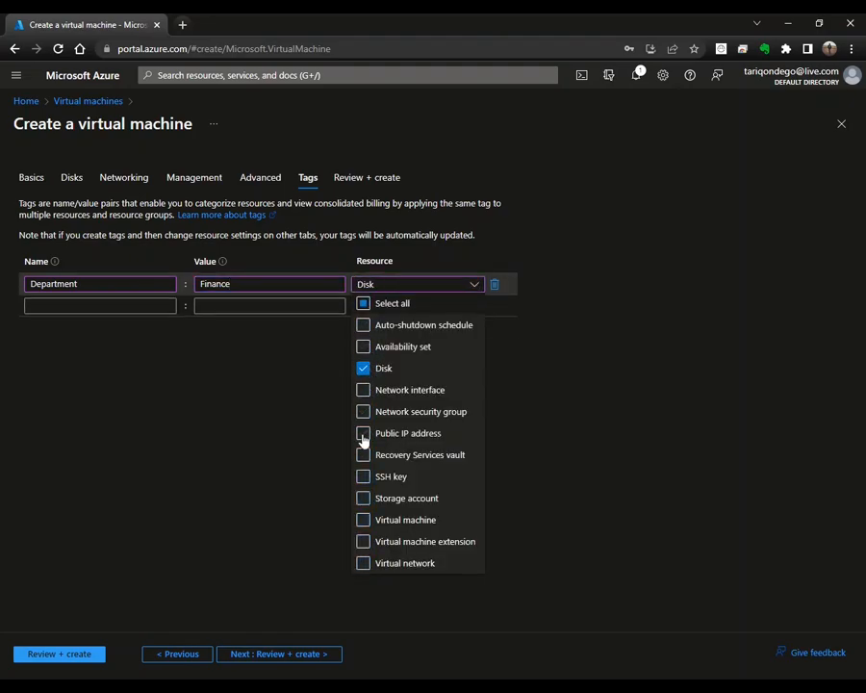
left_click(363, 522)
left_click(364, 392)
left_click(364, 434)
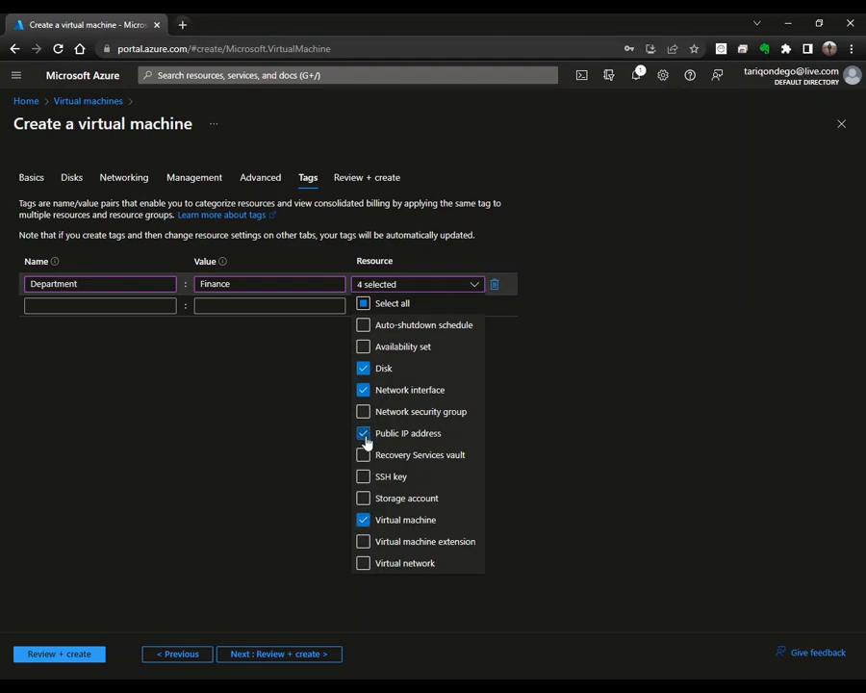
left_click(321, 415)
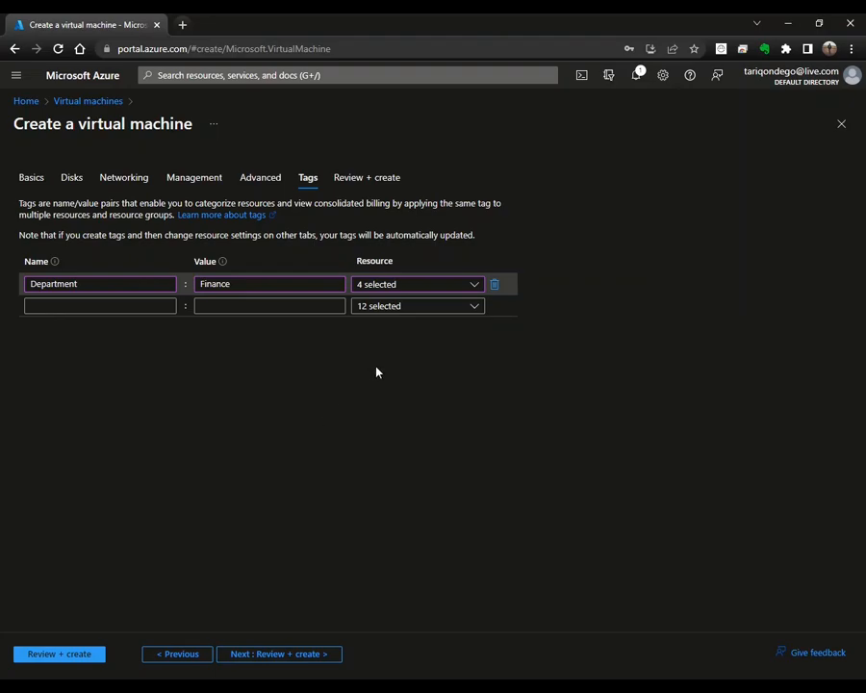
left_click(495, 286)
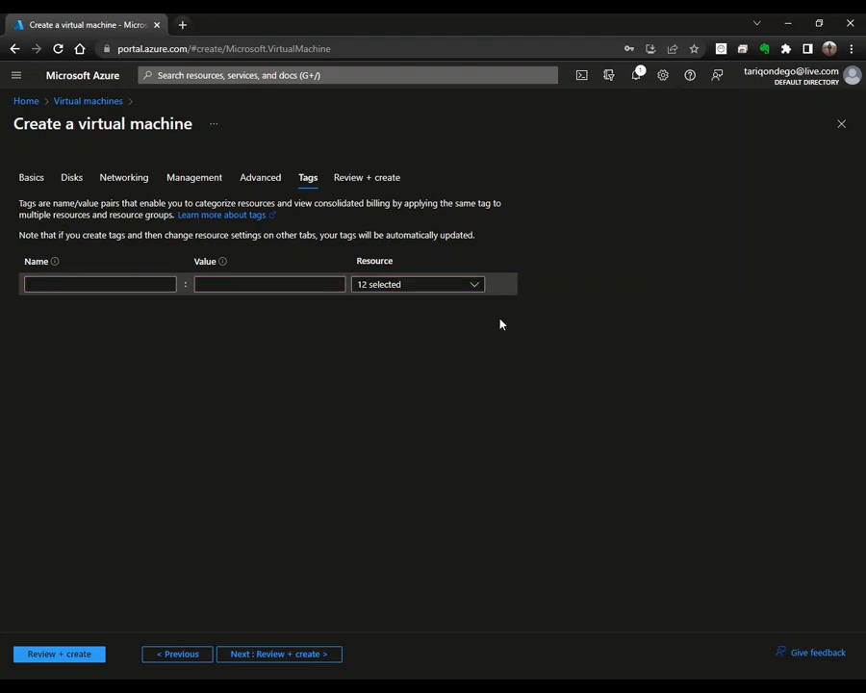
left_click(304, 656)
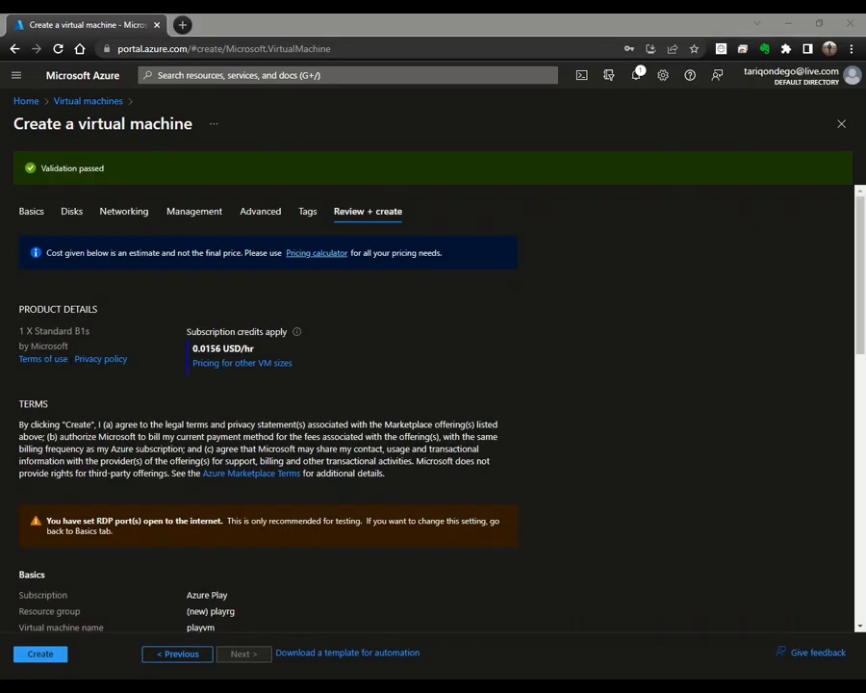
left_click(416, 326)
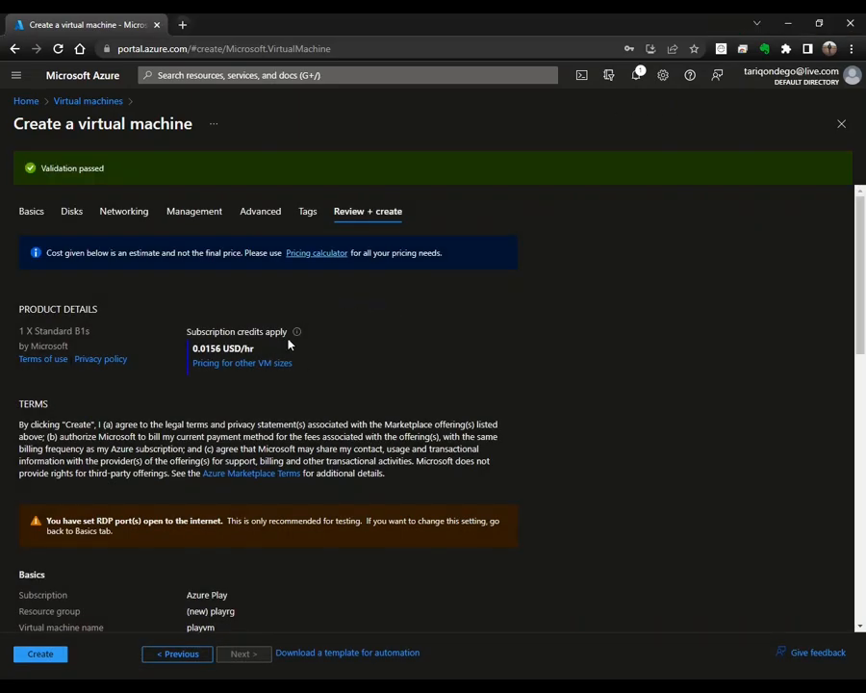
scroll(381, 376, "down", 8)
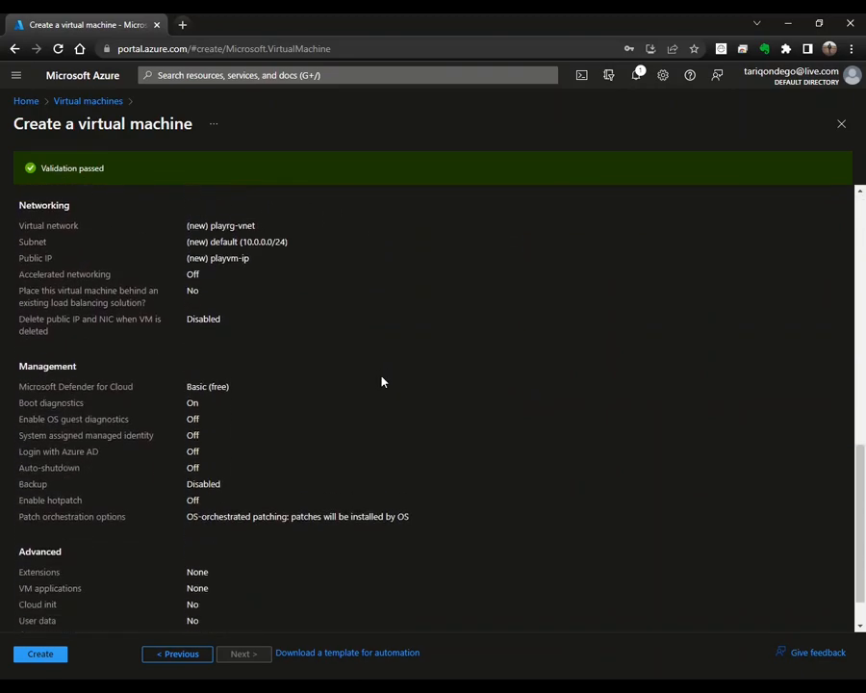
scroll(385, 402, "up", 10)
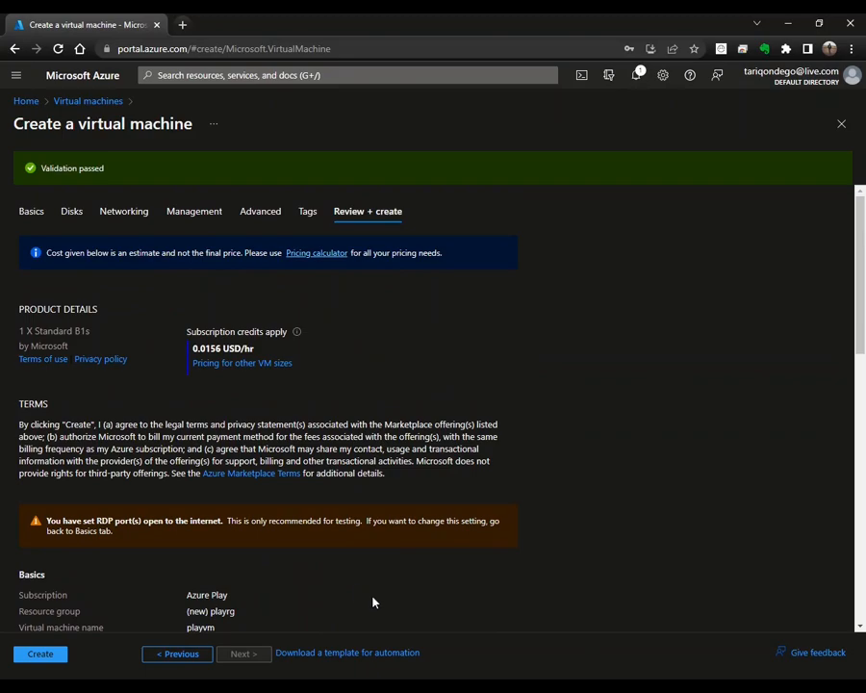
left_click(371, 658)
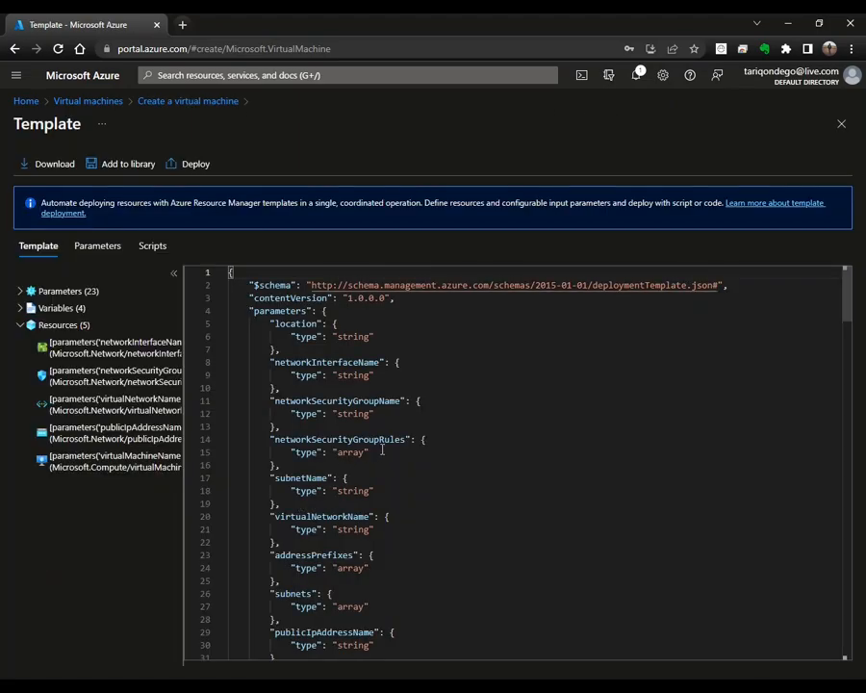
scroll(383, 449, "down", 10)
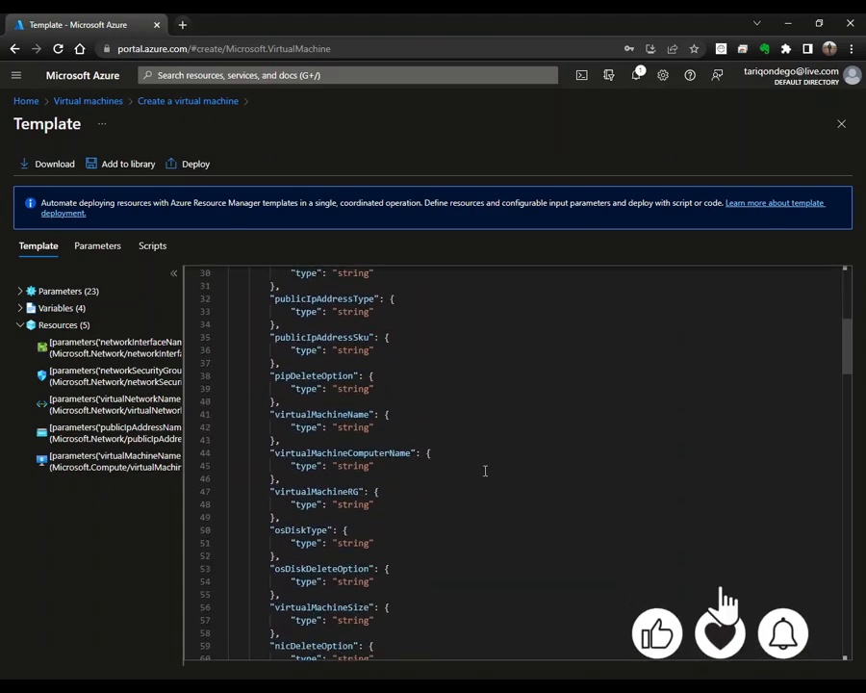
scroll(485, 471, "down", 15)
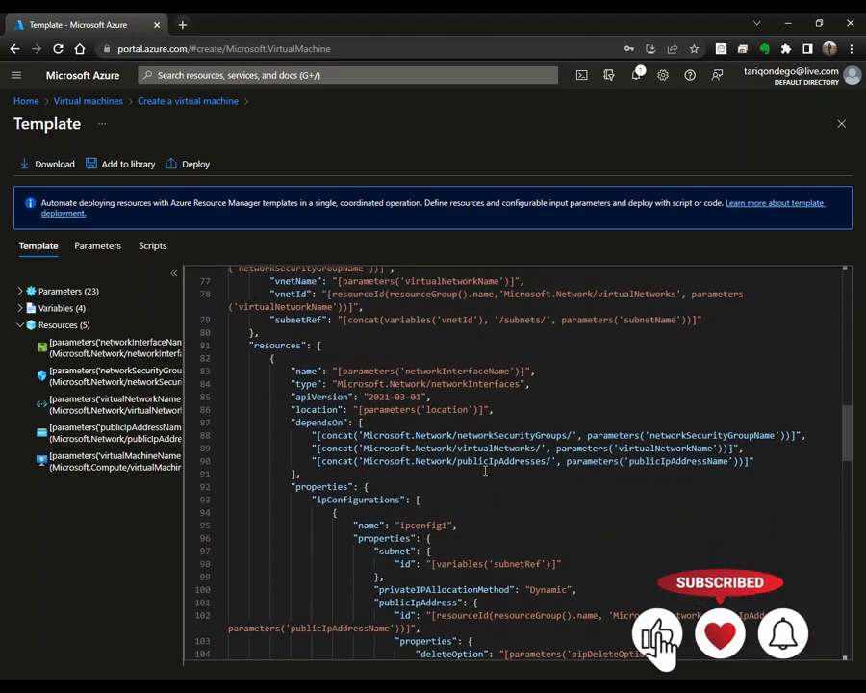
scroll(485, 470, "down", 5)
scroll(485, 471, "up", 6)
scroll(484, 471, "down", 5)
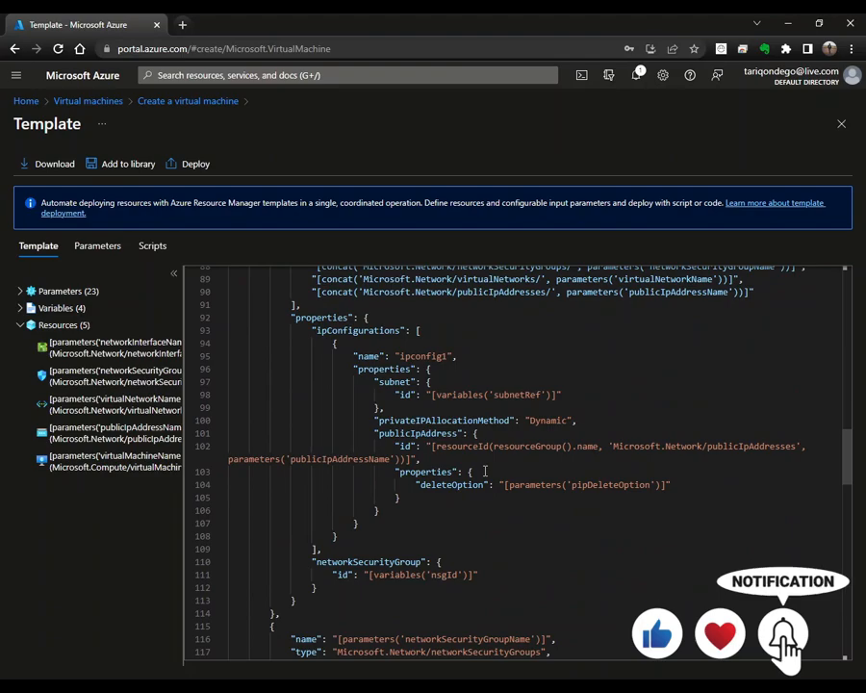
scroll(486, 471, "down", 8)
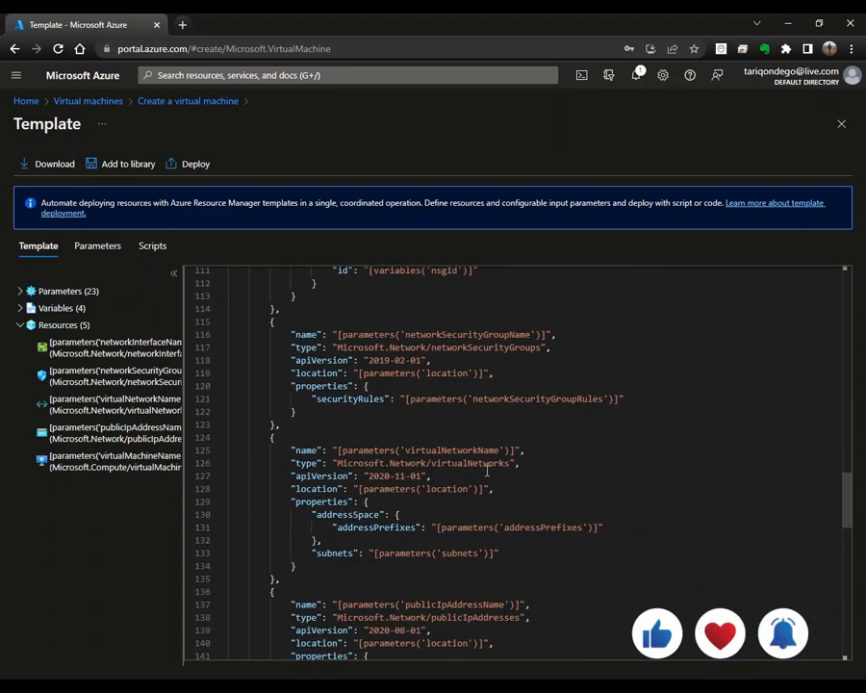
scroll(487, 471, "down", 7)
scroll(512, 469, "down", 11)
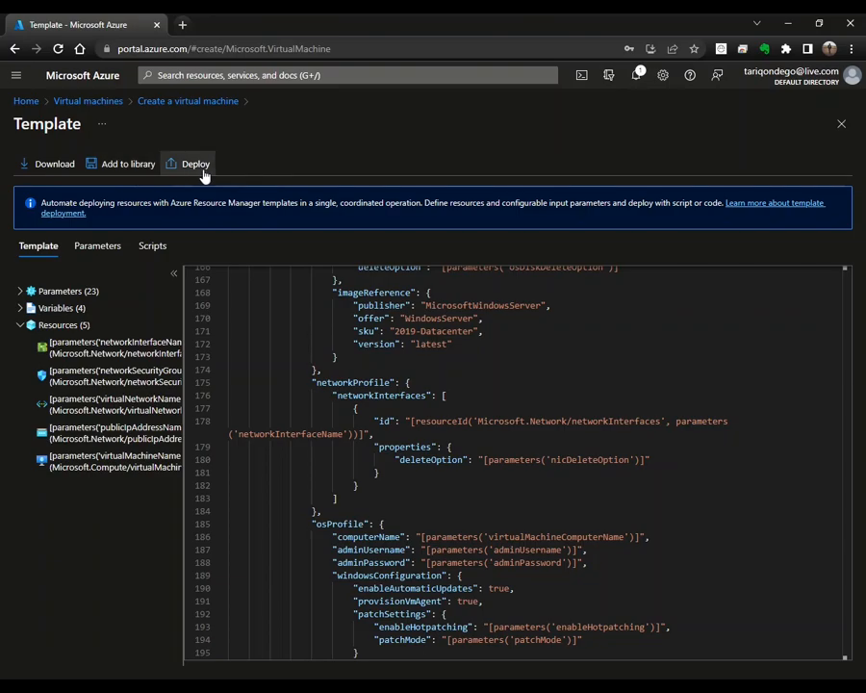
left_click(842, 126)
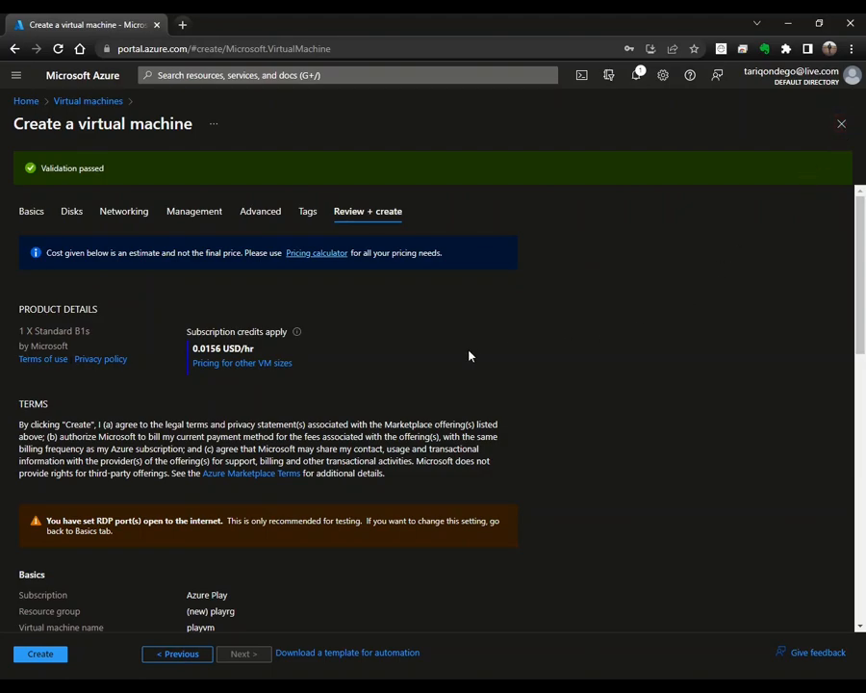
Step: Submit the validated playvm configuration with Create to start deployment
scroll(470, 357, "down", 2)
scroll(475, 364, "up", 1)
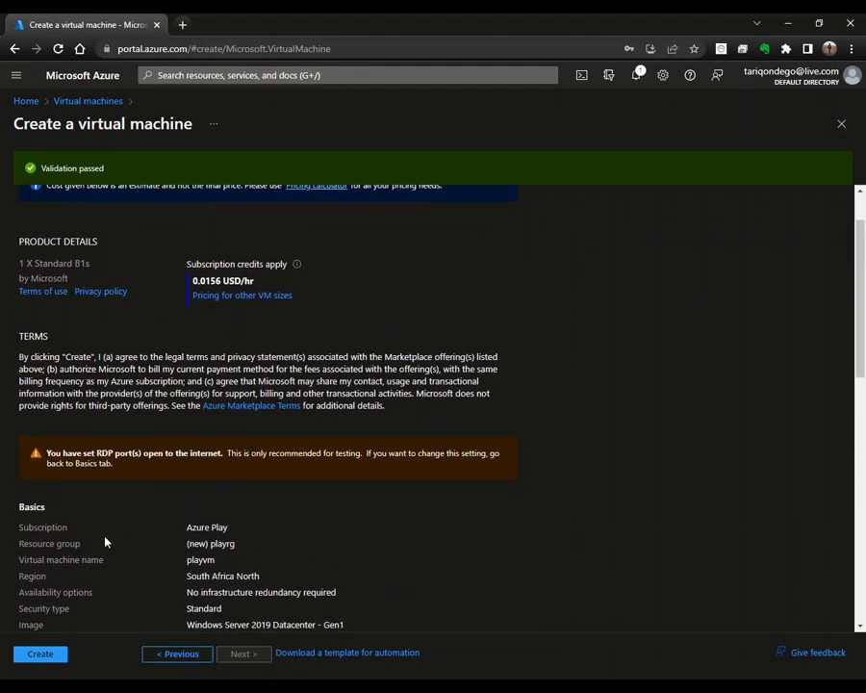
left_click(40, 654)
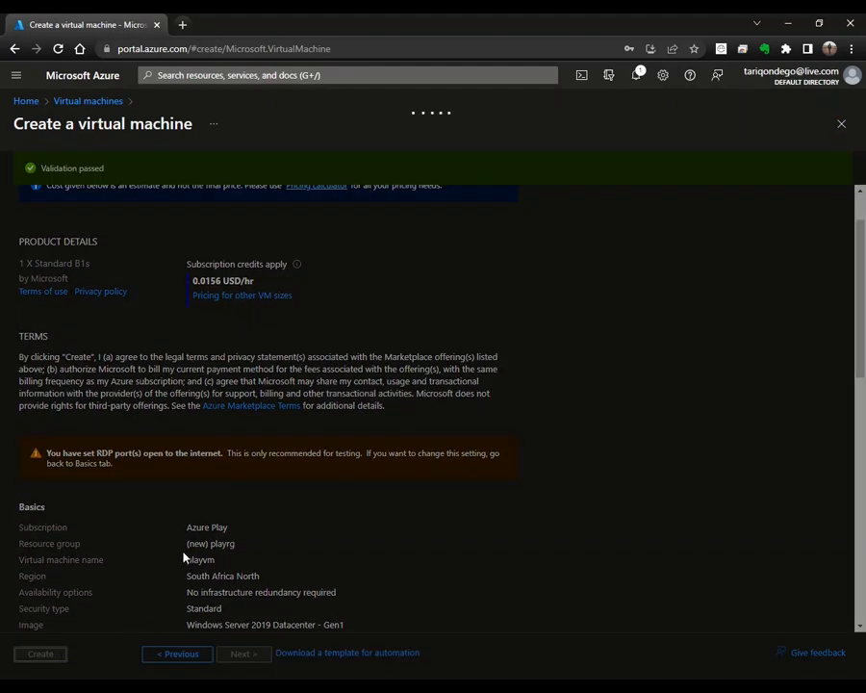
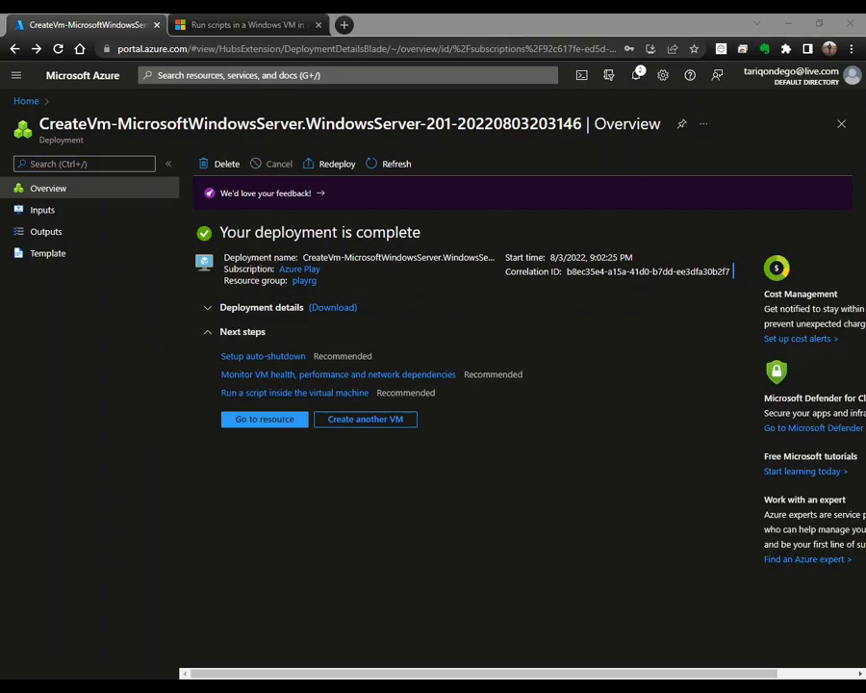
Step: Expand Deployment details to list playvm, its network interface, public IP, virtual network and security group
left_click(214, 314)
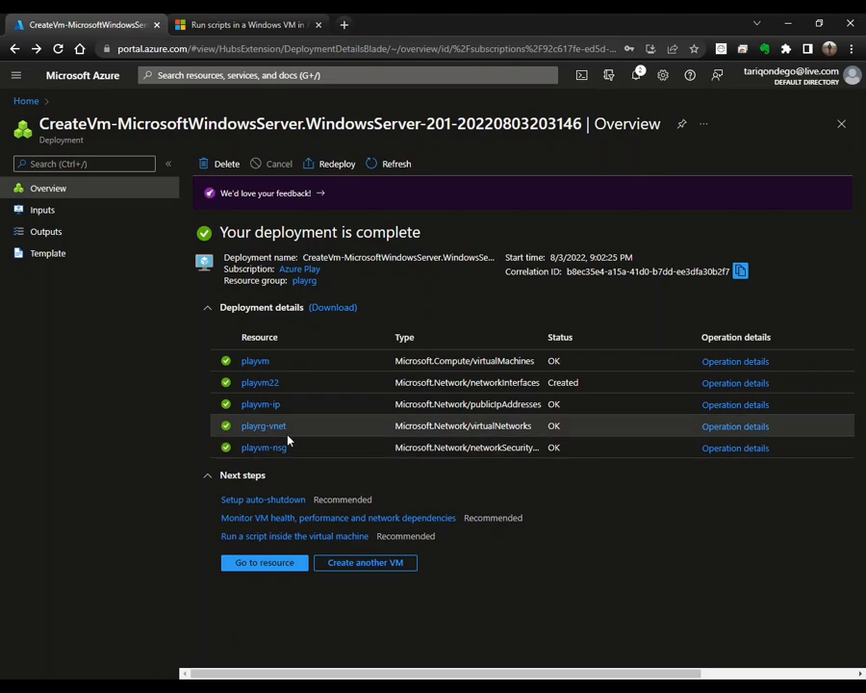
left_click(231, 501)
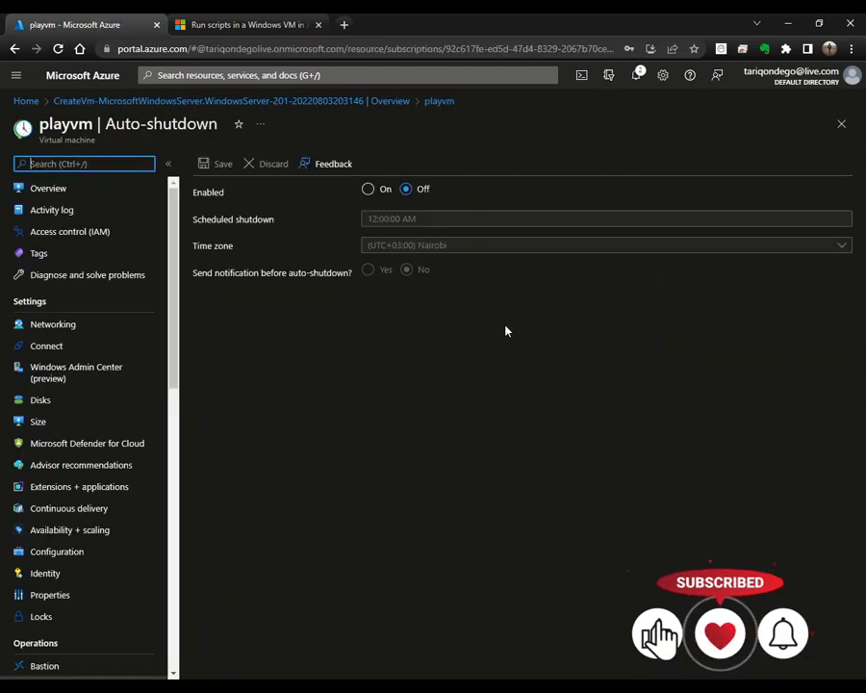
left_click(372, 191)
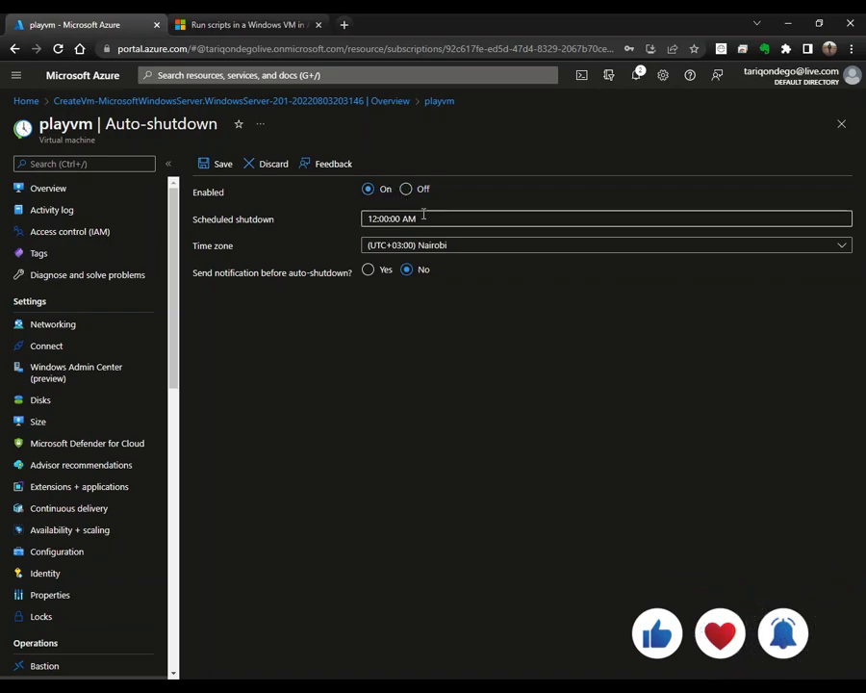
left_click(408, 190)
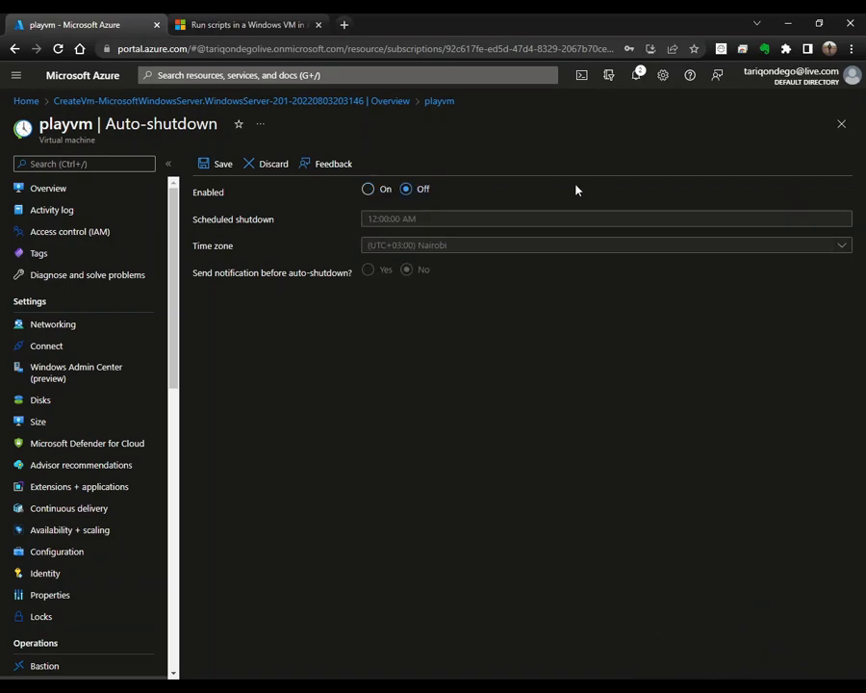
left_click(842, 124)
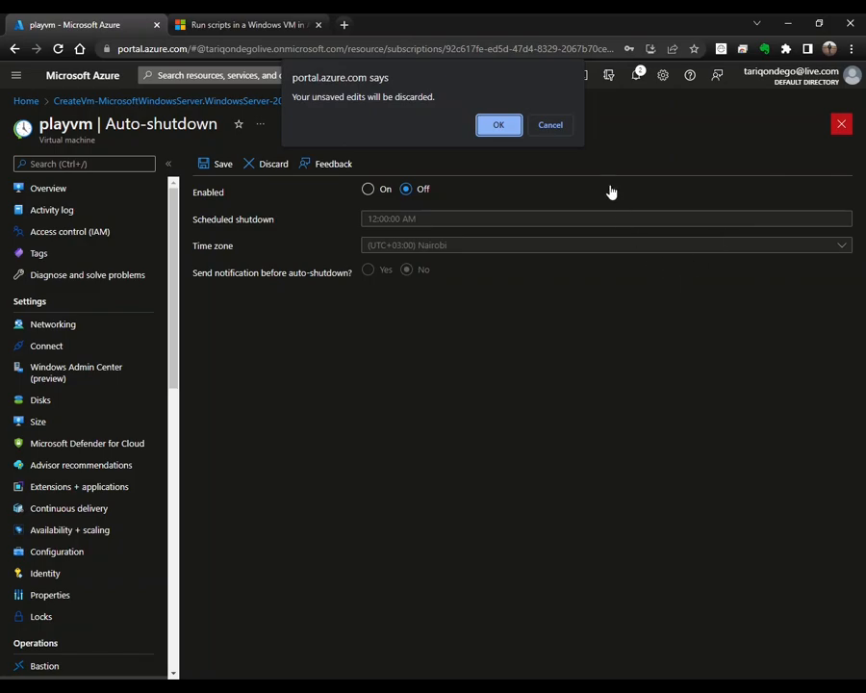
left_click(500, 129)
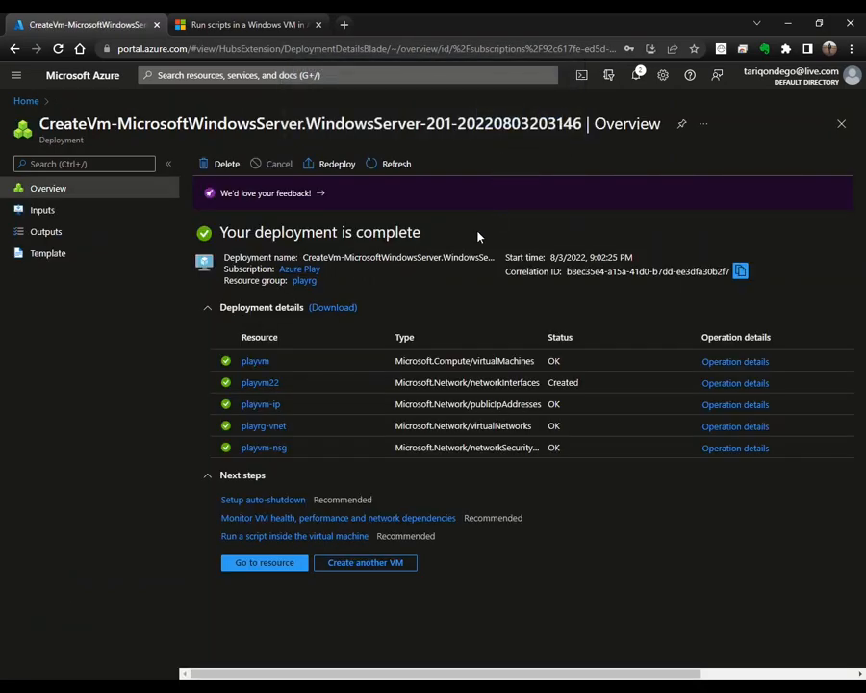
left_click(279, 517)
left_click(248, 521)
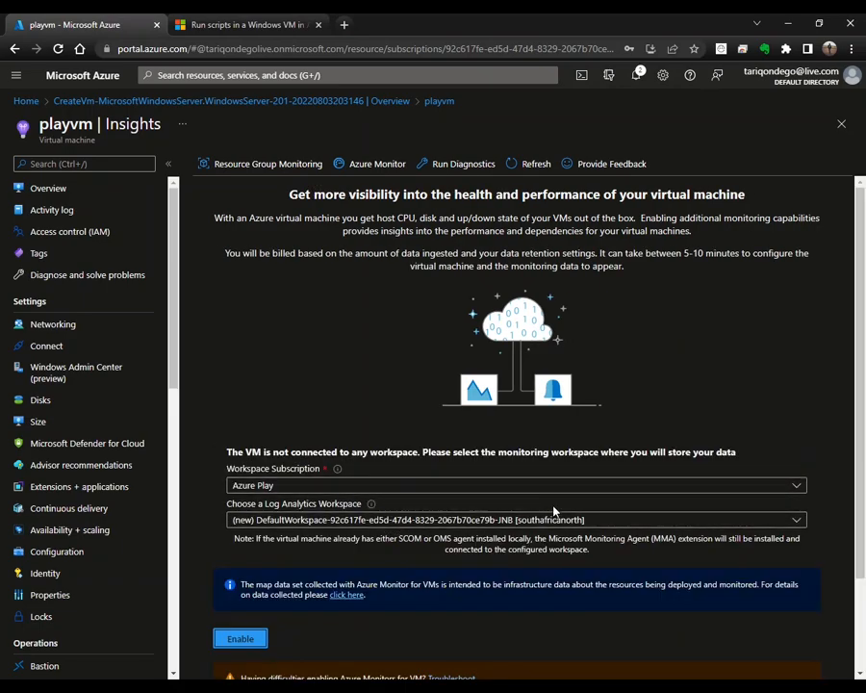
left_click(841, 125)
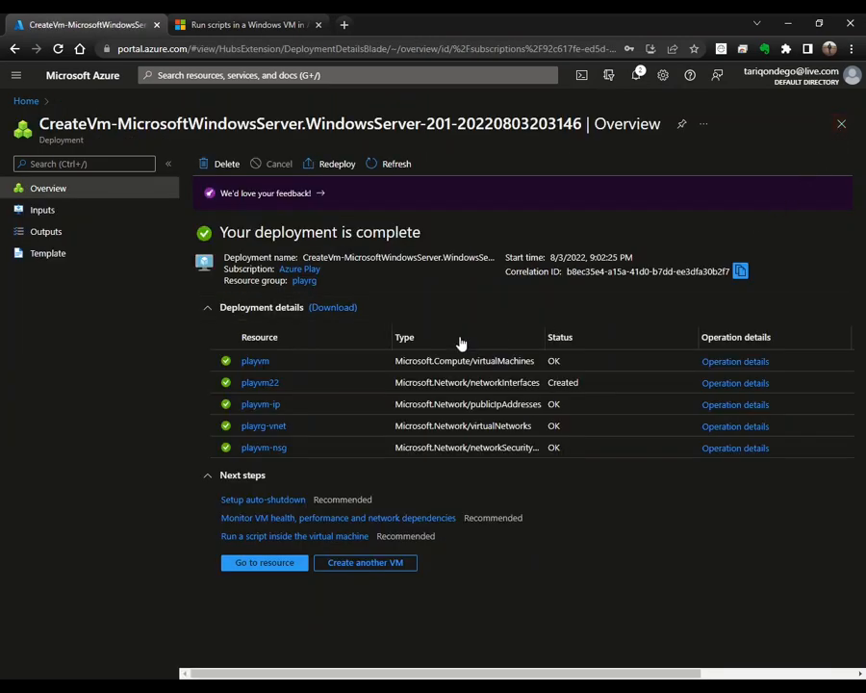
Step: Browse playvm's run commands, previewing and closing RunPowerShellScript
left_click(285, 540)
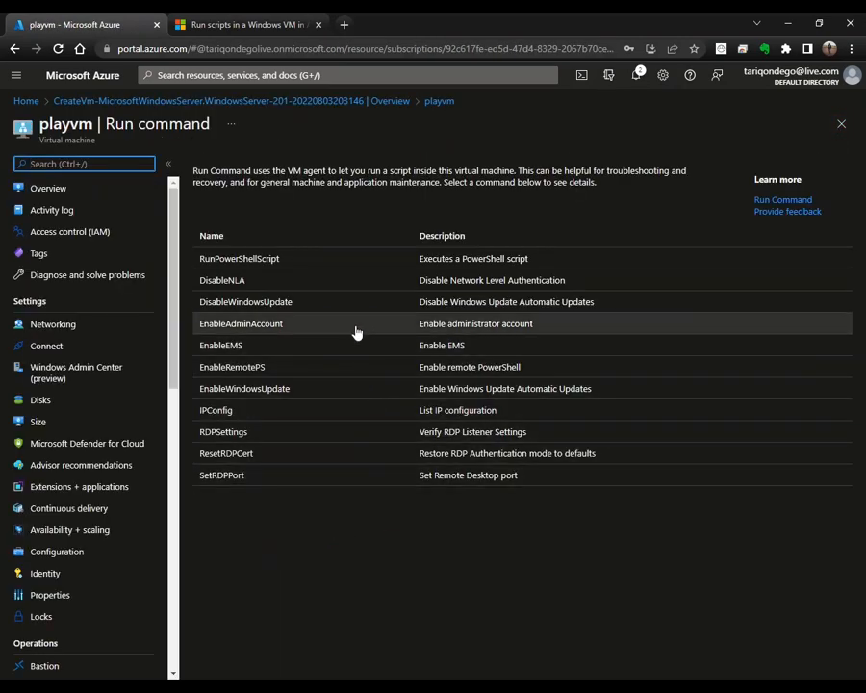
left_click(356, 264)
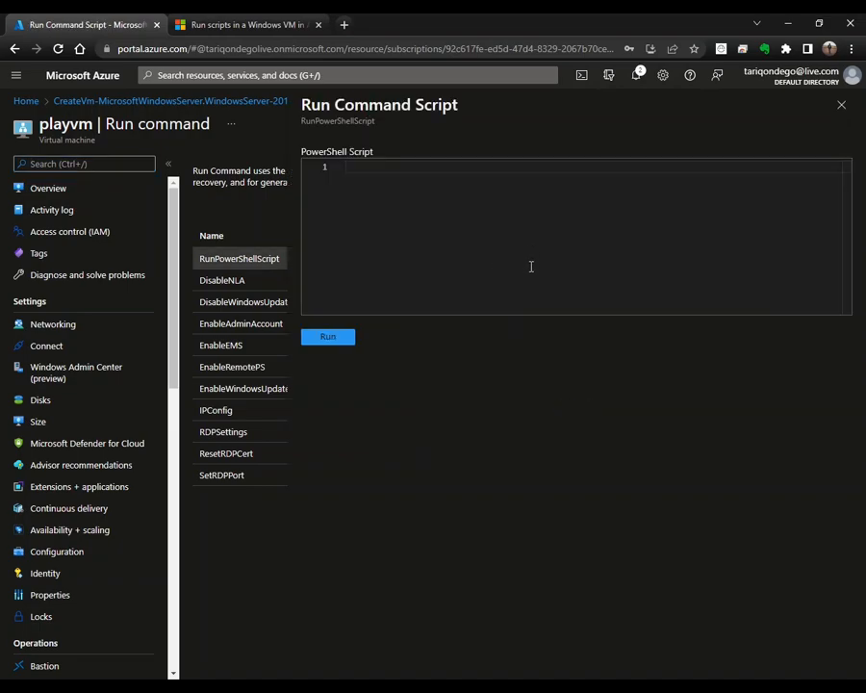
left_click(841, 108)
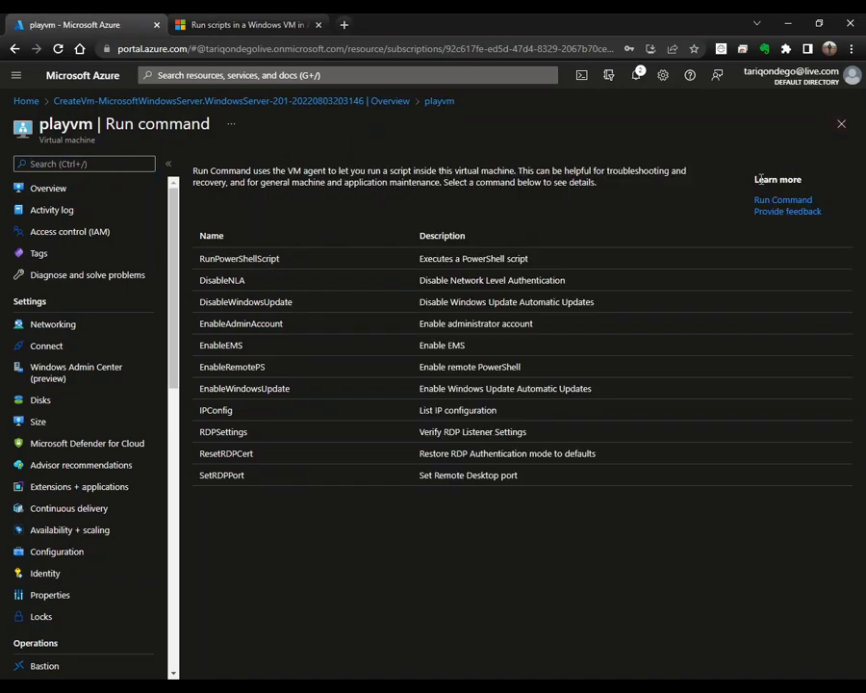
Step: Run the DisableWindowsUpdate script on playvm after viewing its code, then close the run command blades
left_click(324, 309)
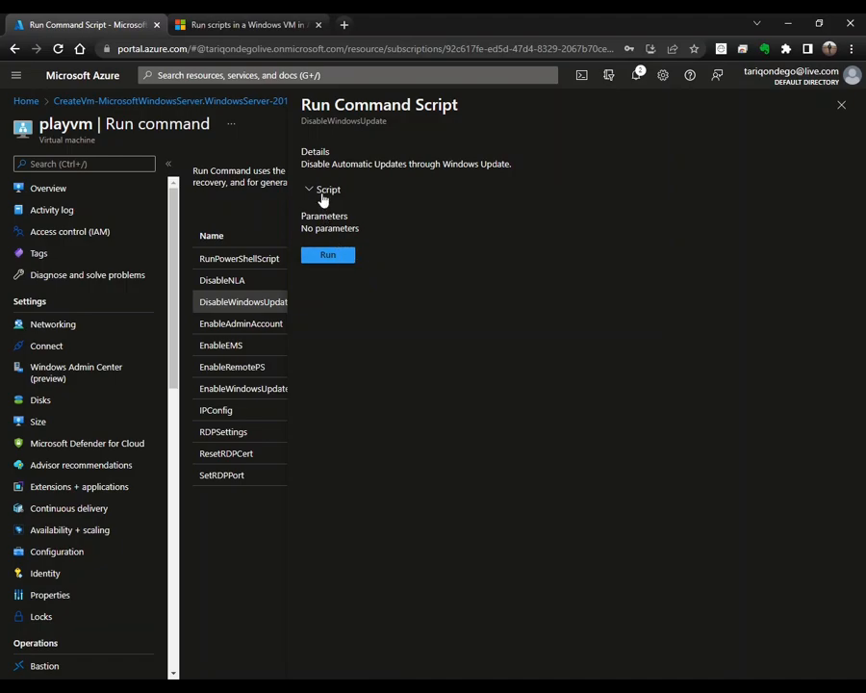
left_click(324, 191)
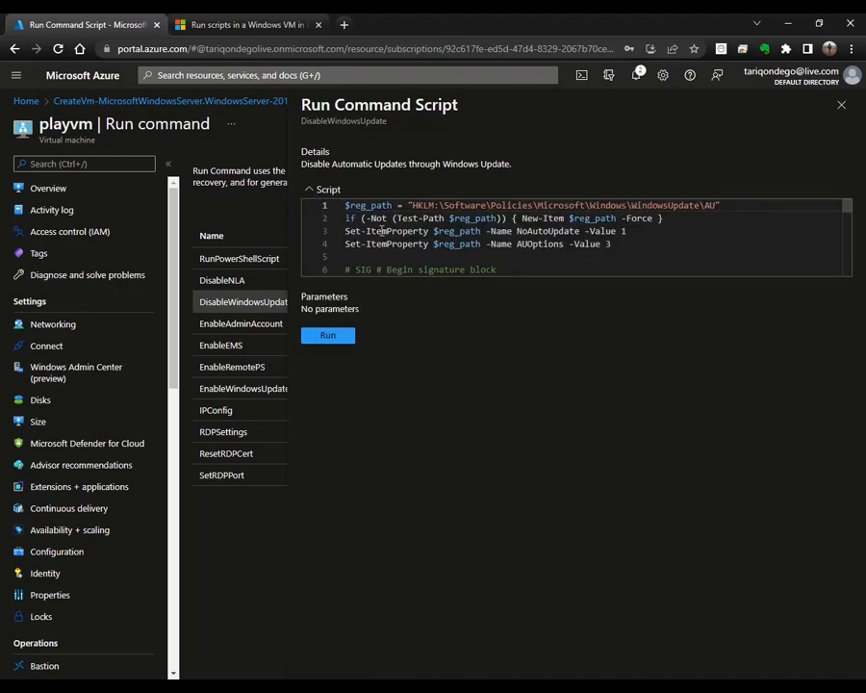
left_click(342, 337)
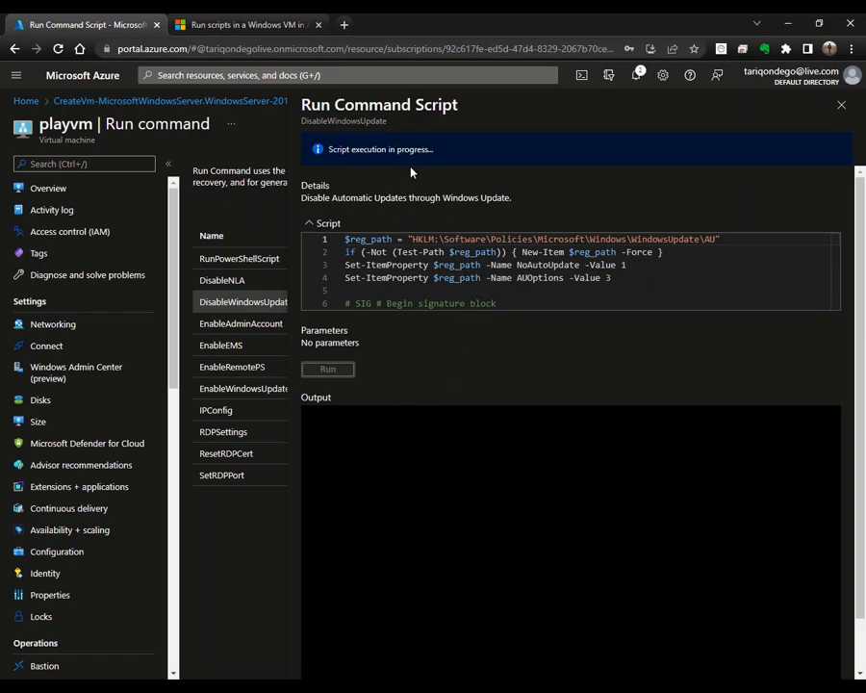
left_click(842, 104)
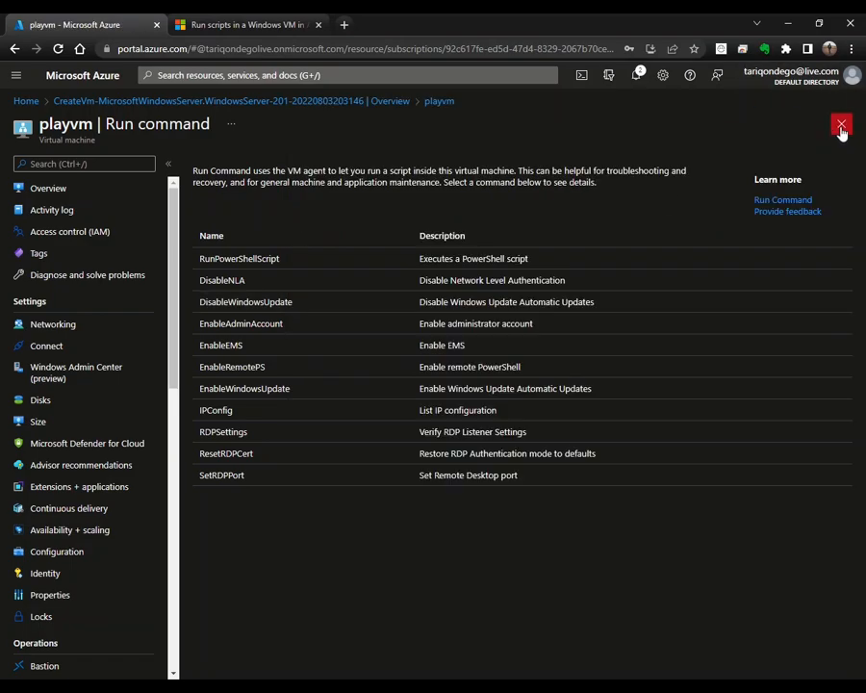
left_click(842, 126)
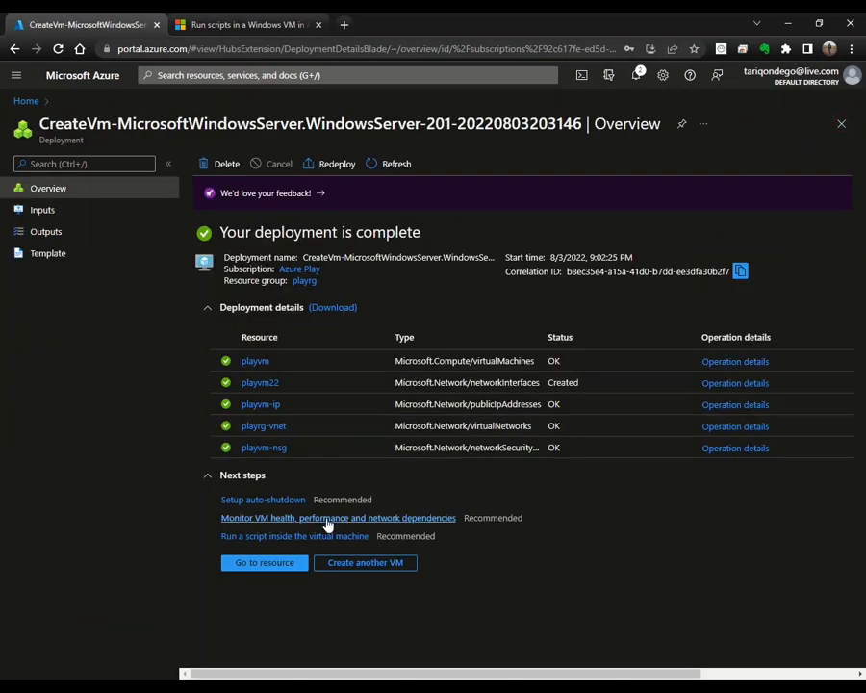
Step: Open playvm's overview, look it over, and bring up its RDP connection options
left_click(270, 566)
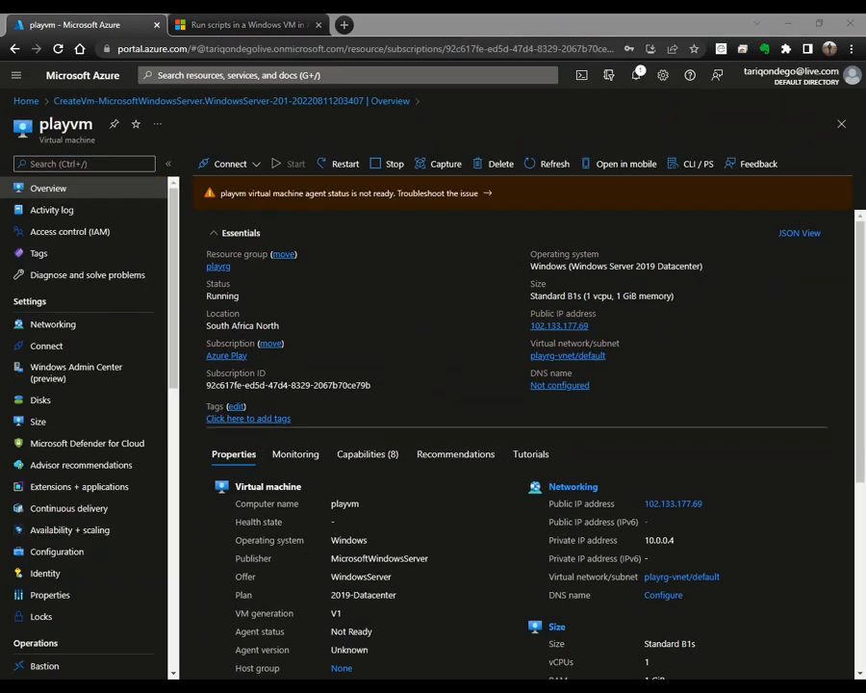
left_click(444, 254)
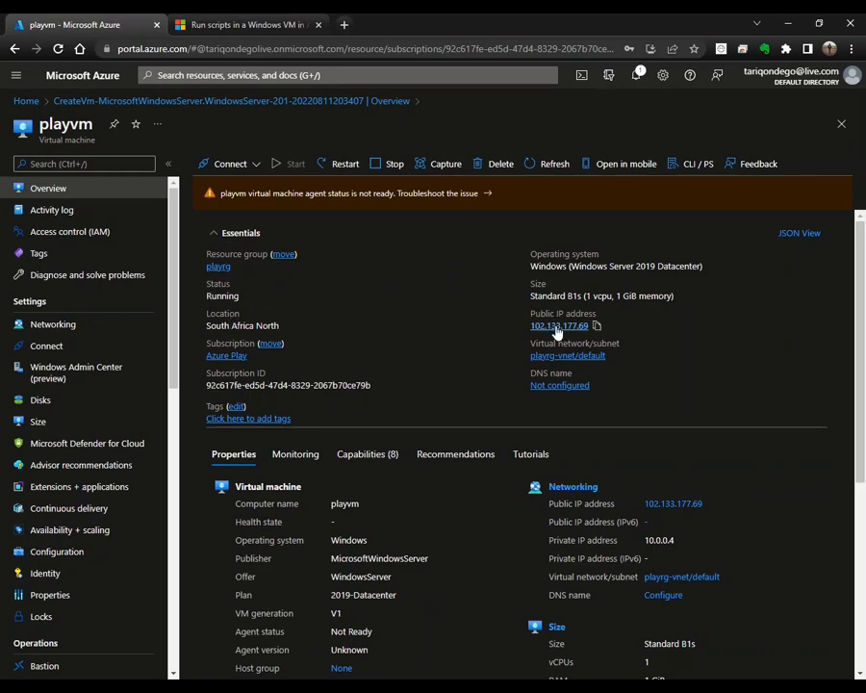
scroll(509, 477, "down", 3)
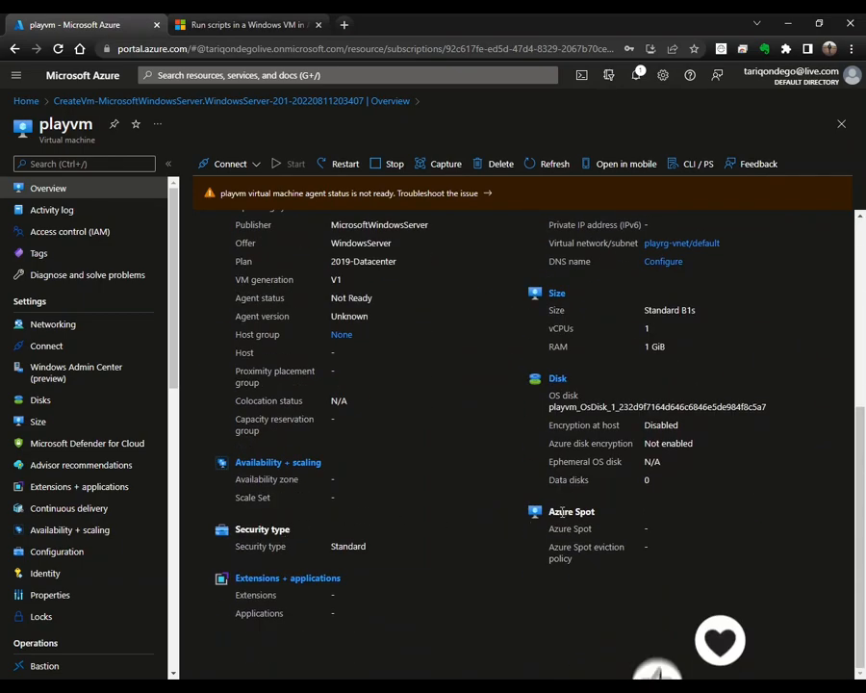
scroll(460, 382, "up", 3)
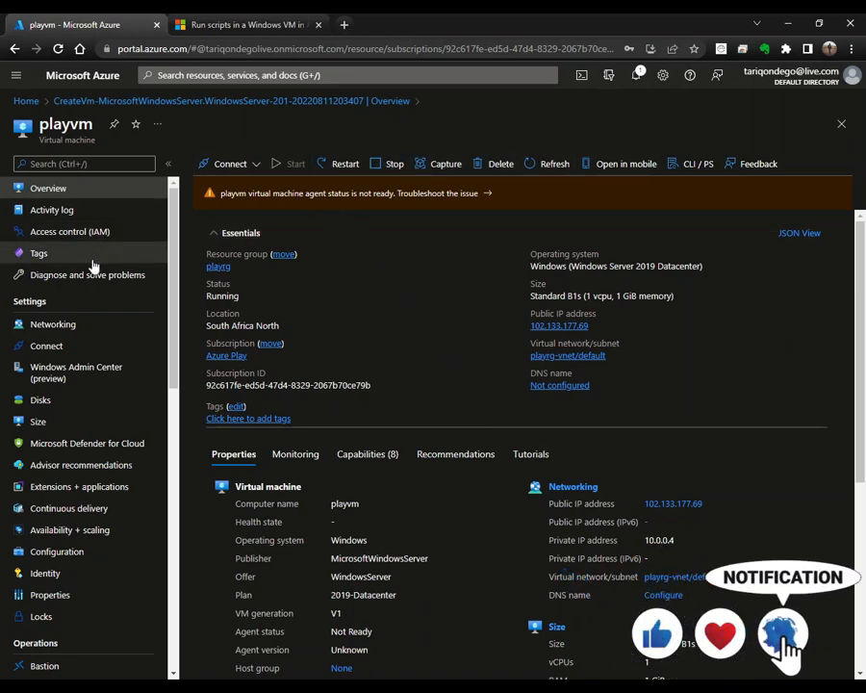
scroll(75, 544, "down", 5)
scroll(77, 555, "up", 5)
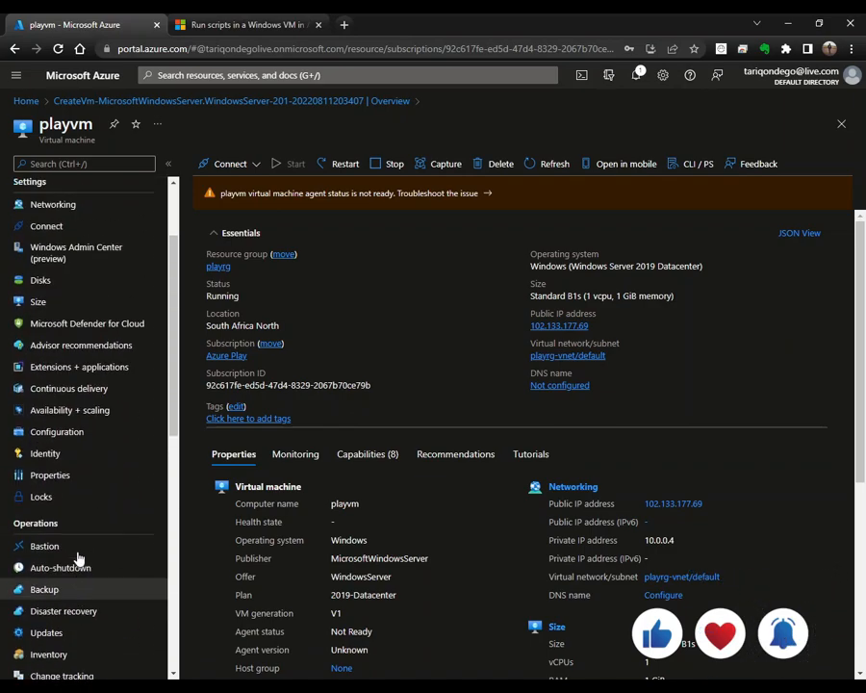
left_click(254, 169)
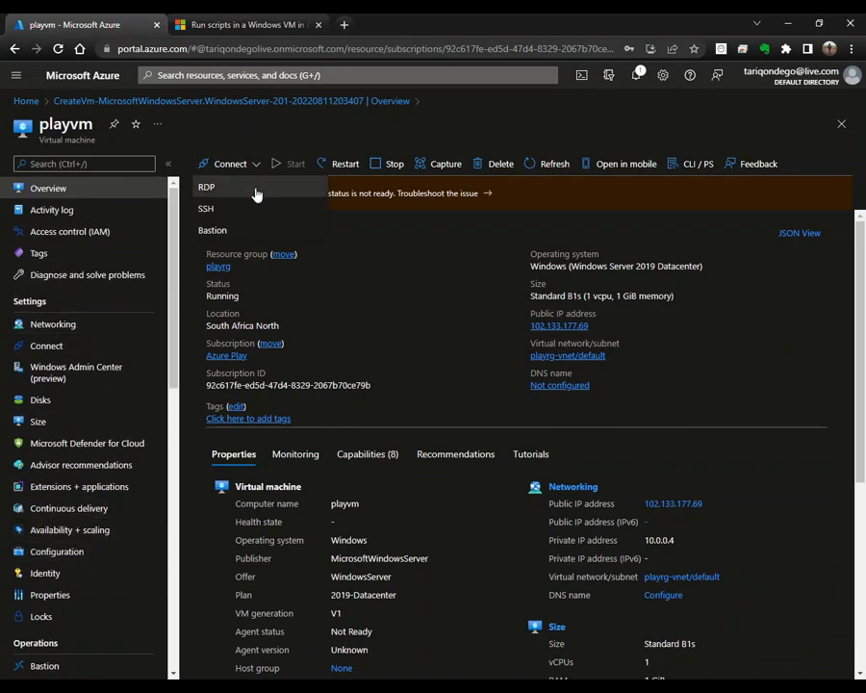
left_click(241, 188)
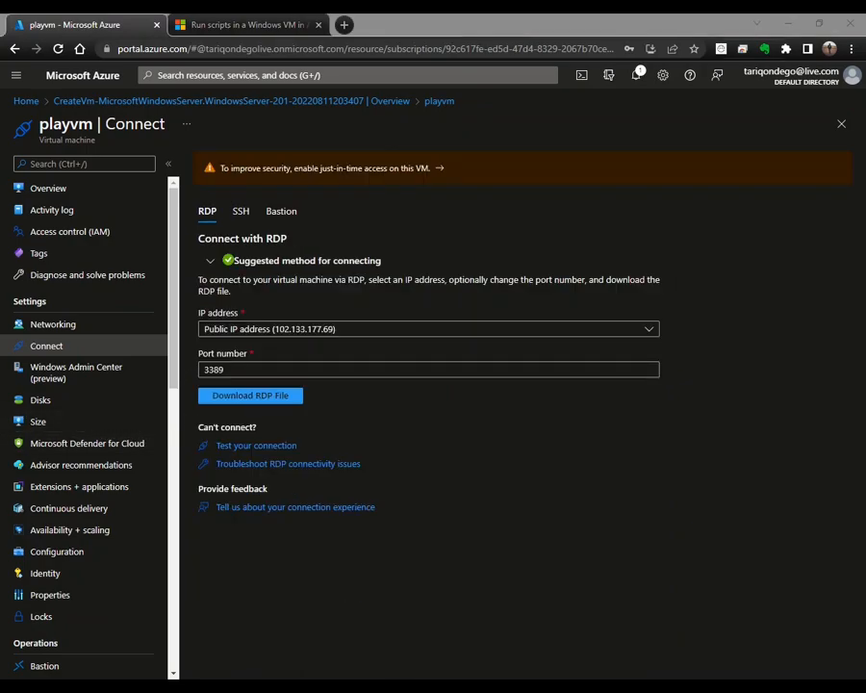
Step: Download playvm's RDP file and open playvm.rdp from the browser downloads
left_click(454, 431)
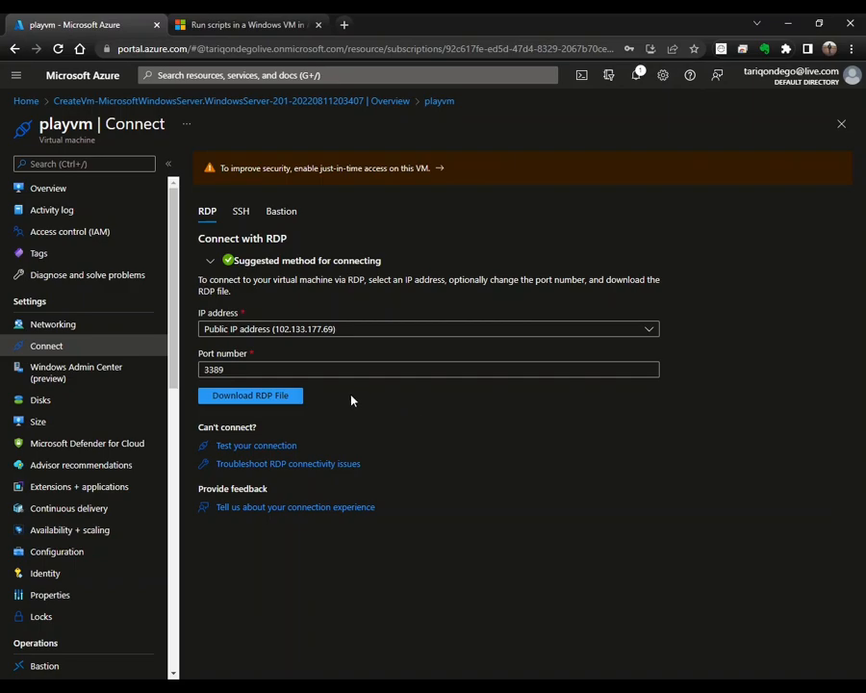
left_click(289, 397)
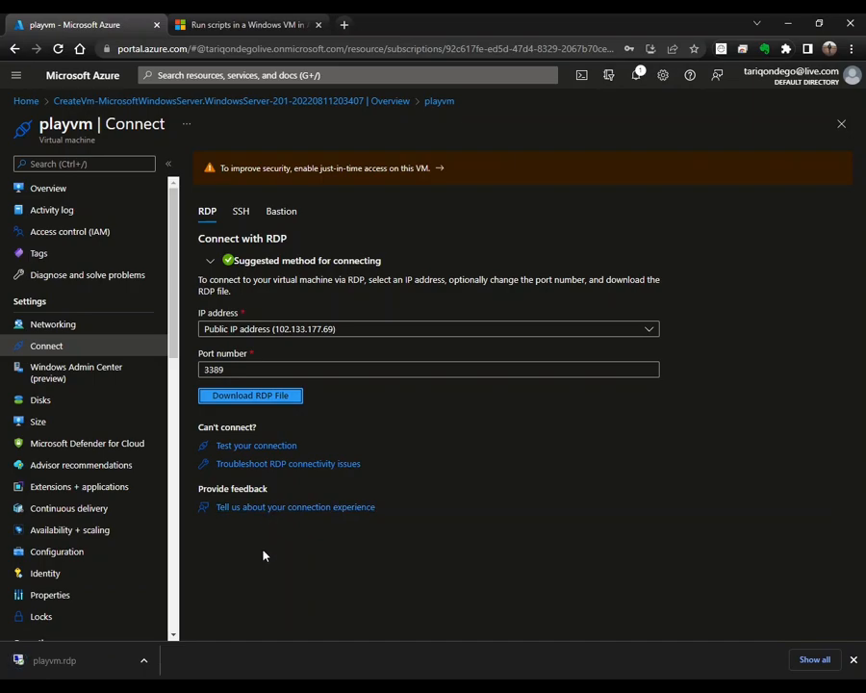
left_click(145, 660)
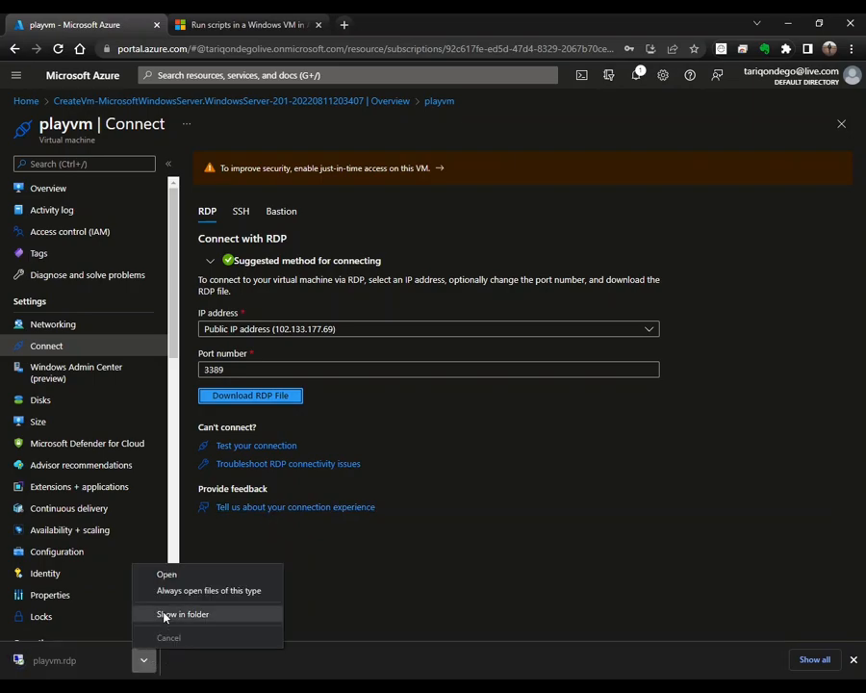
left_click(180, 575)
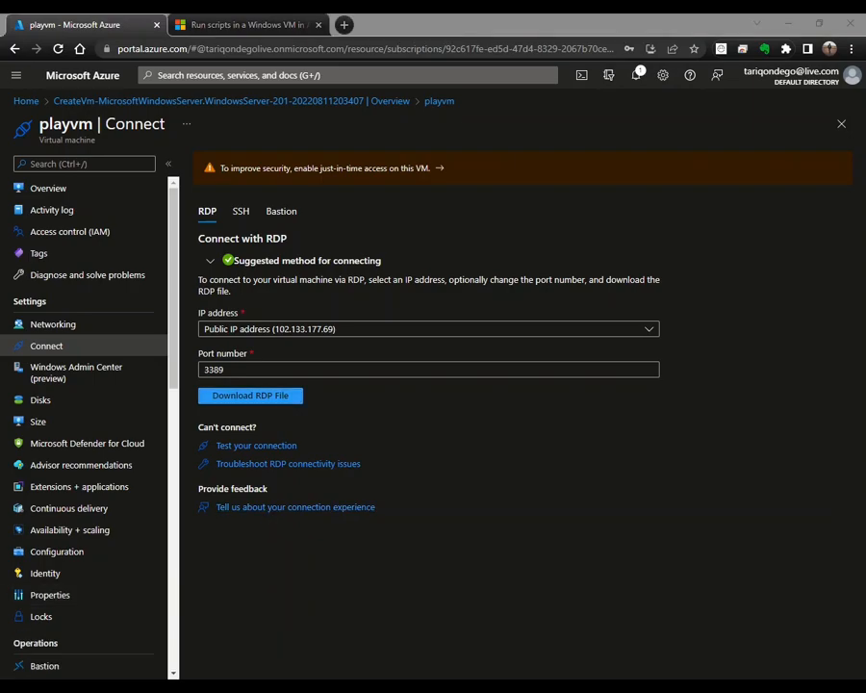
Step: Connect to playvm, sign in with the pasted account password, and enlarge the remote desktop window
left_click(453, 506)
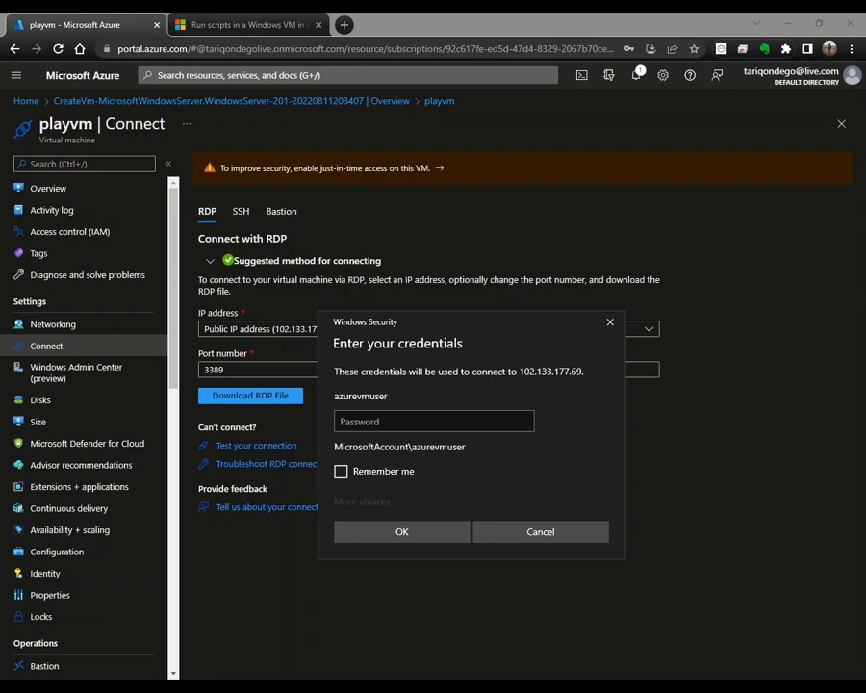
left_click(526, 411)
key("ctrl+v")
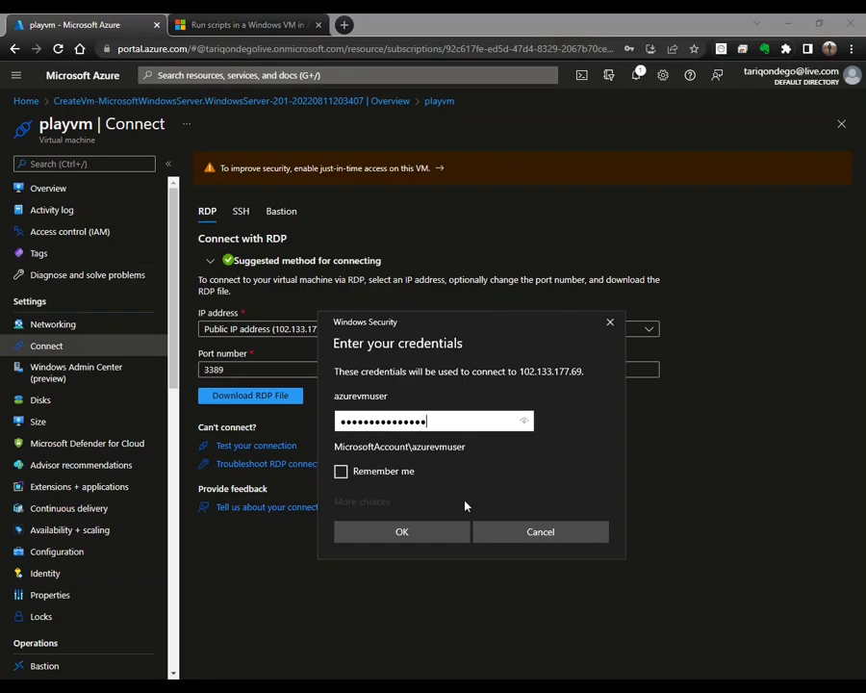
left_click(426, 536)
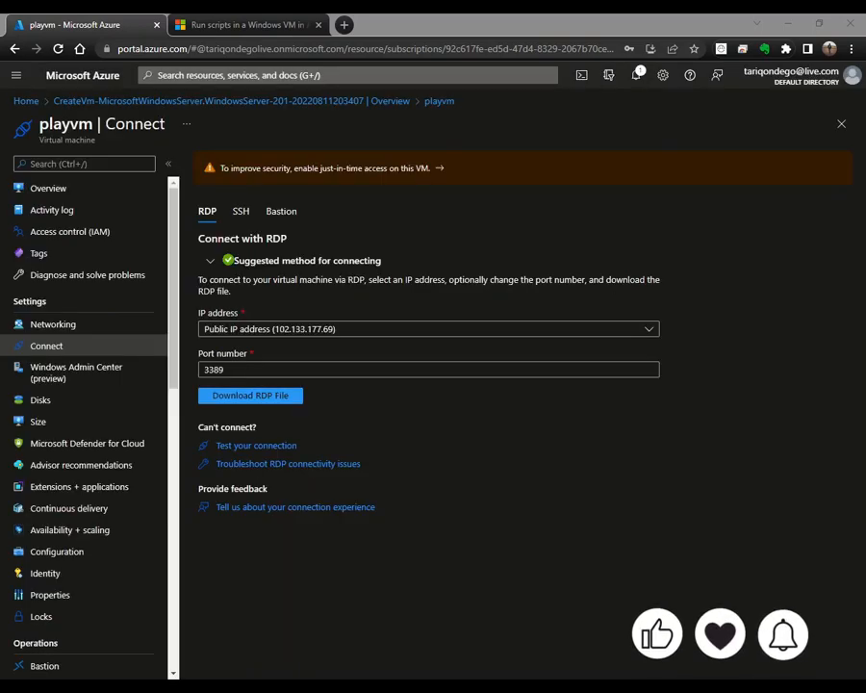
left_click(570, 206)
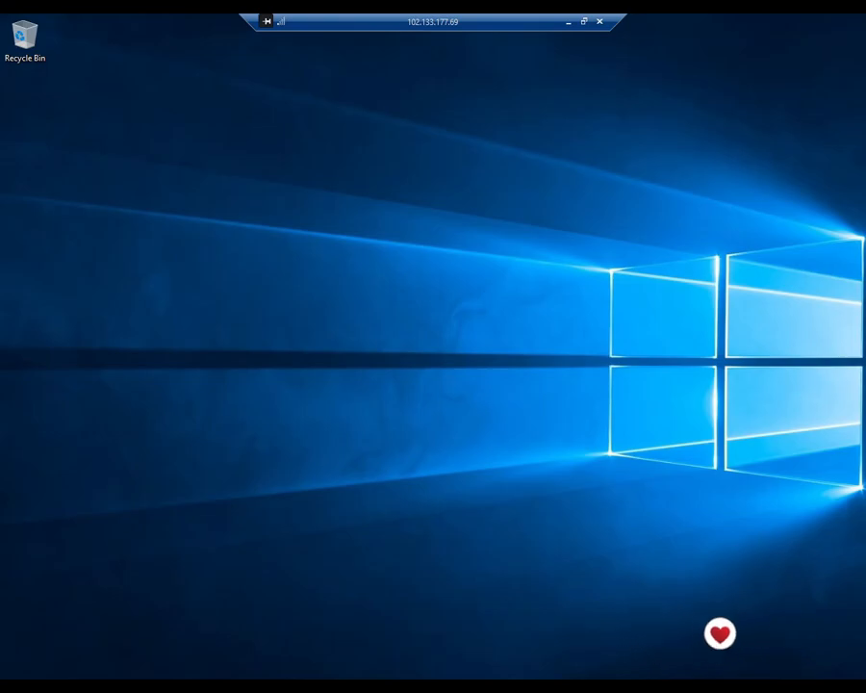
Step: Check the server's Start menu, browse This PC to the Windows (C:) drive, then minimize File Explorer
left_click(17, 688)
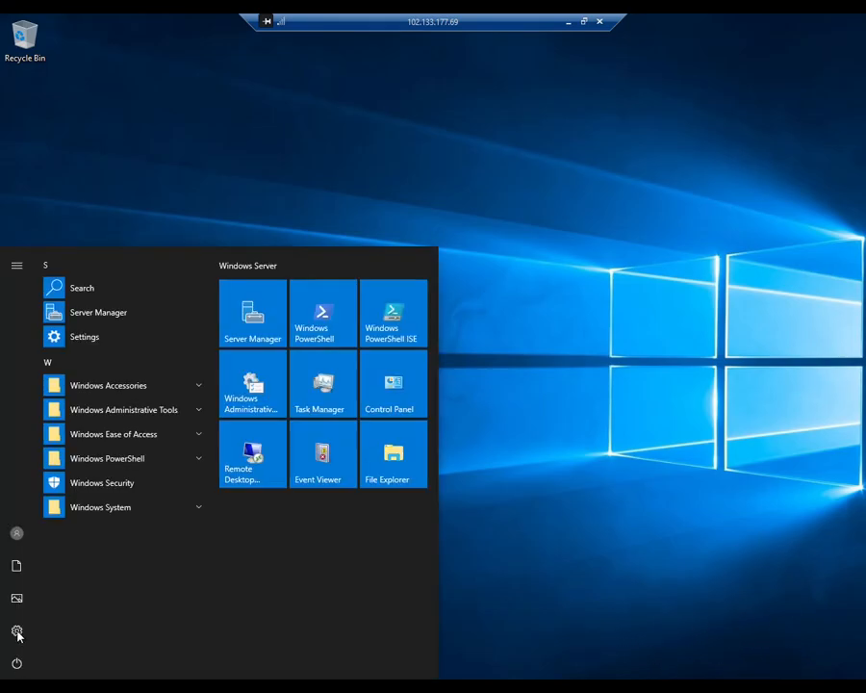
left_click(17, 689)
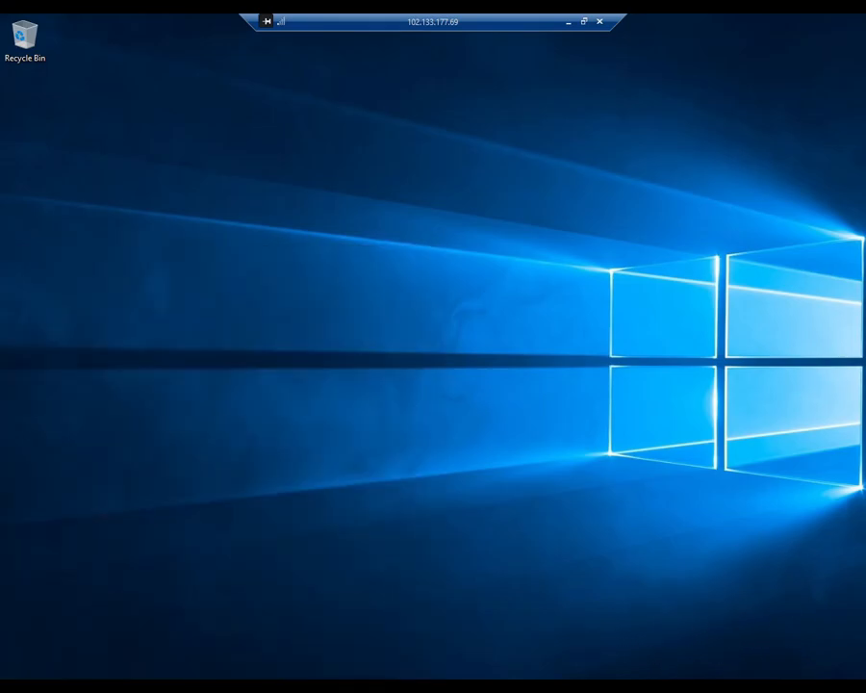
left_click(150, 686)
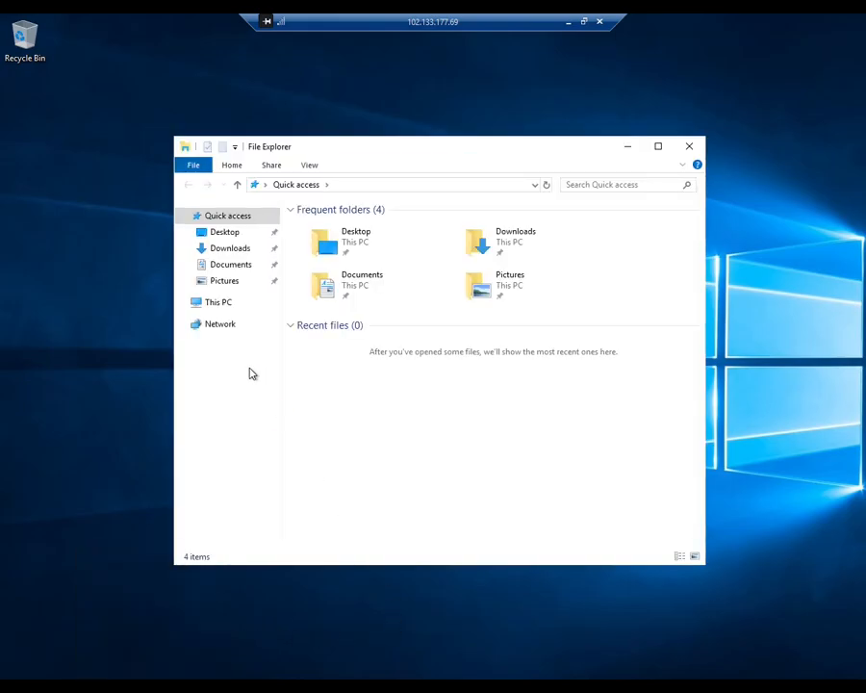
left_click(219, 303)
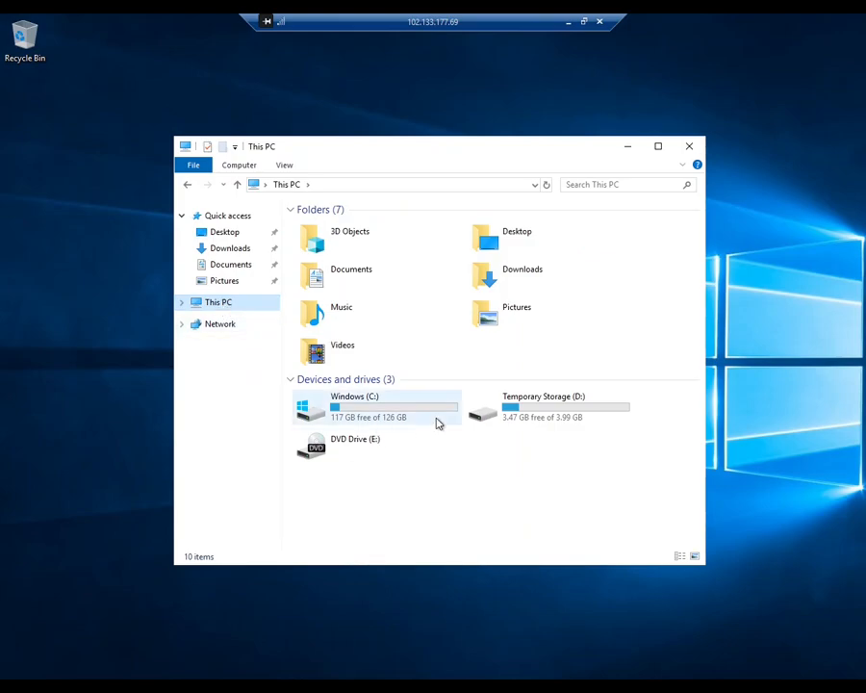
double_click(392, 401)
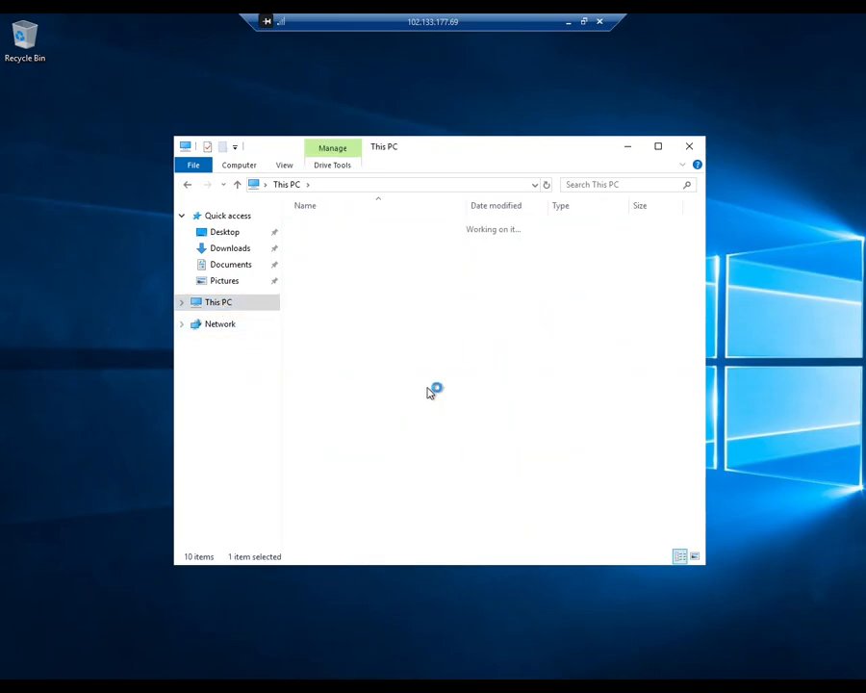
left_click(628, 148)
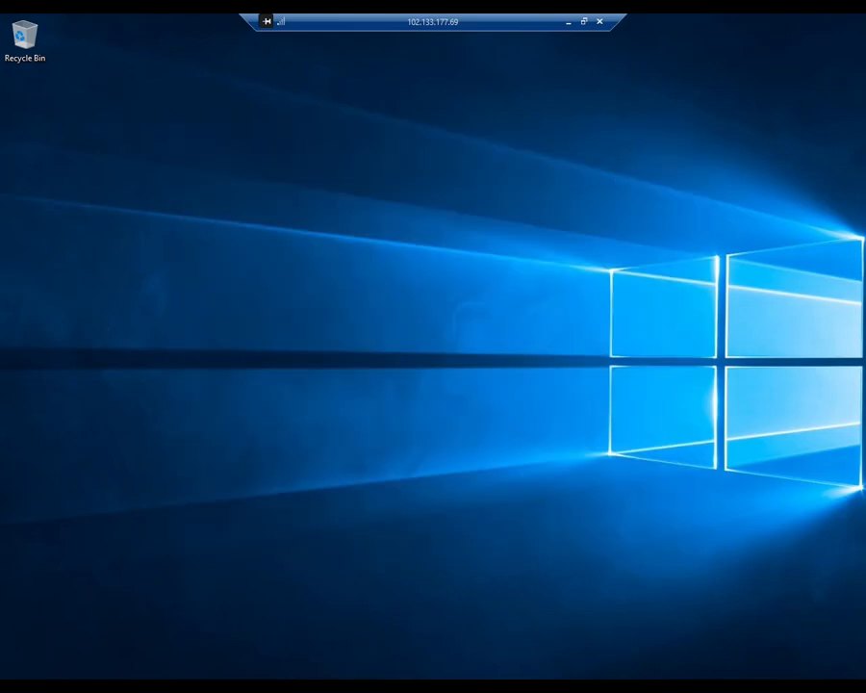